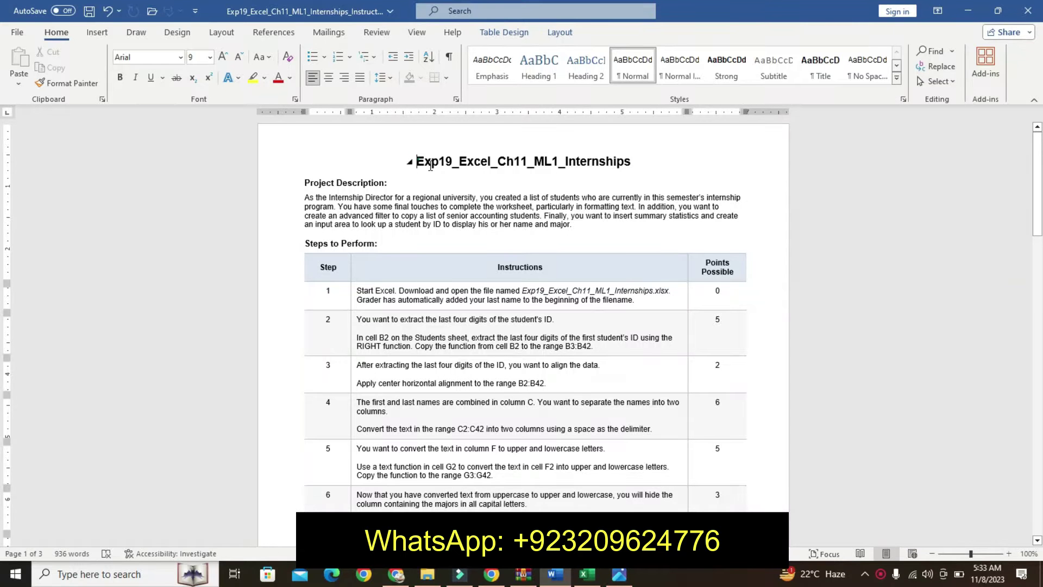
# Highlight the title yellow and set the Project Description paragraph to 11 pt
pyautogui.moveTo(417, 162); pyautogui.dragTo(440, 175)
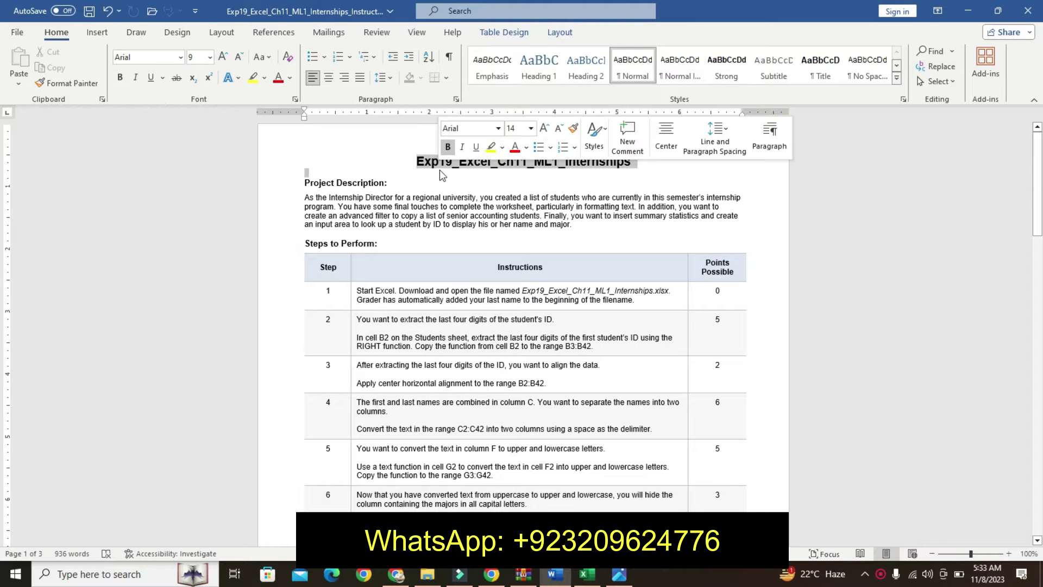
pyautogui.click(491, 147)
pyautogui.moveTo(306, 183); pyautogui.dragTo(376, 235)
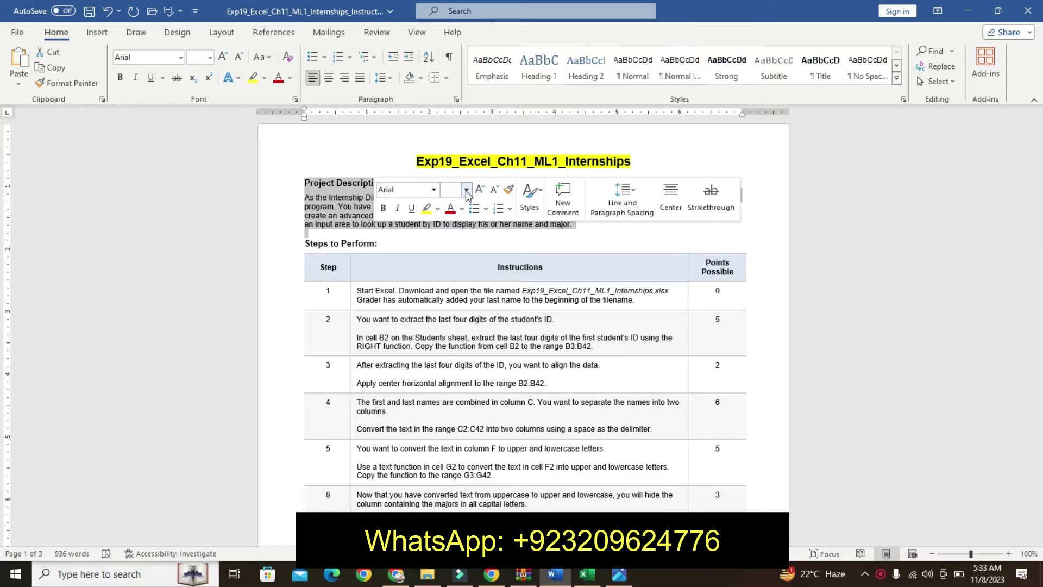
pyautogui.click(466, 190)
pyautogui.click(458, 259)
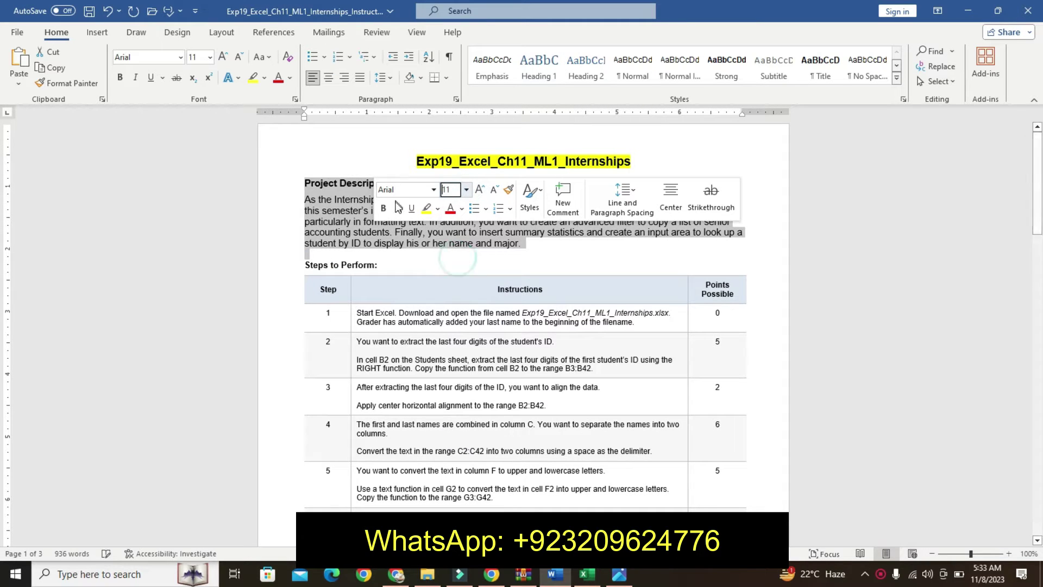
# Make the Project Description paragraph bold with turquoise highlight
pyautogui.click(383, 209)
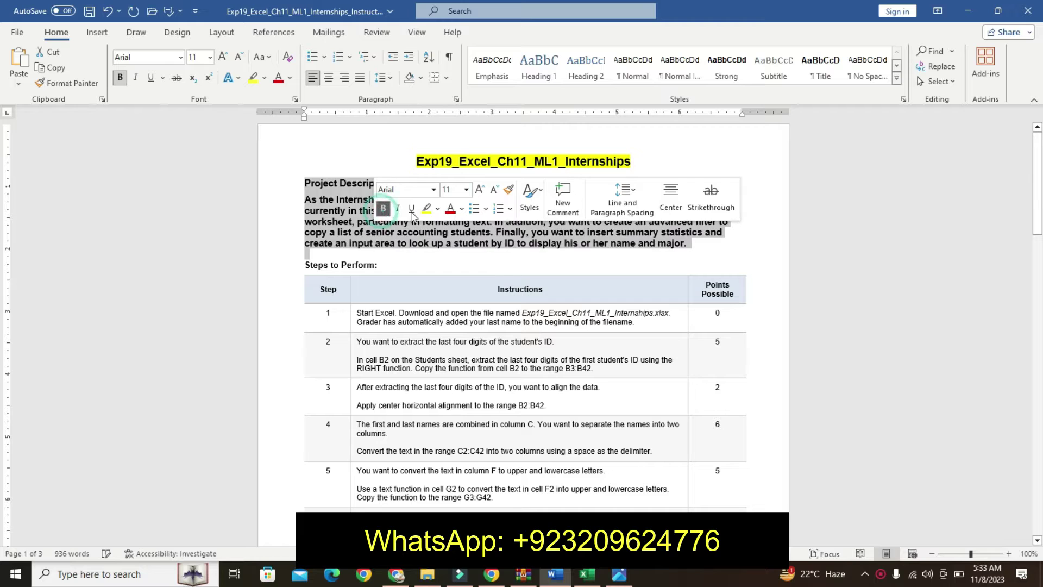
pyautogui.click(437, 209)
pyautogui.click(464, 225)
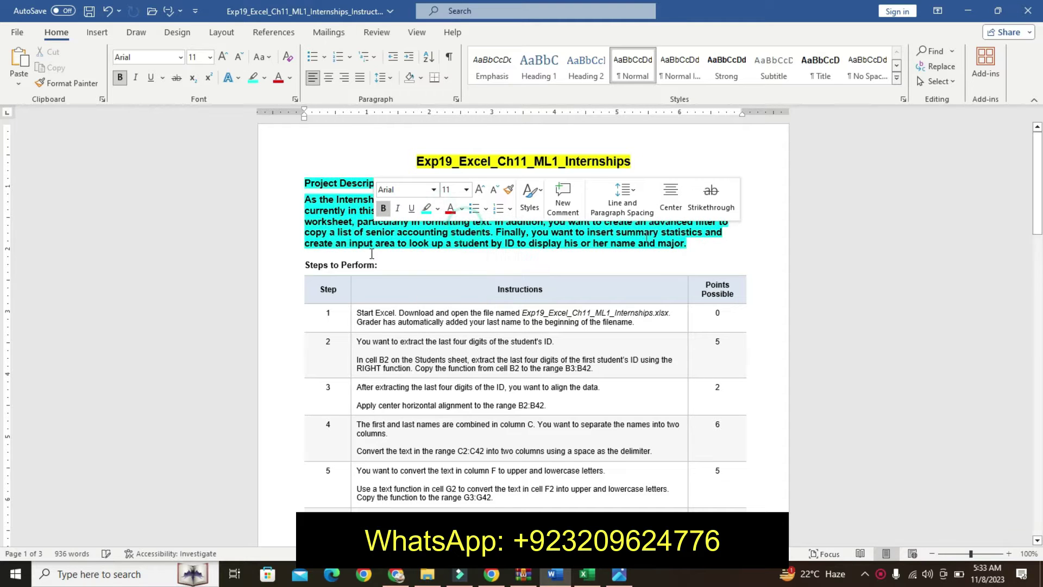
pyautogui.moveTo(304, 184)
pyautogui.mouseDown()
pyautogui.moveTo(430, 223)
pyautogui.moveTo(698, 248)
pyautogui.mouseUp()
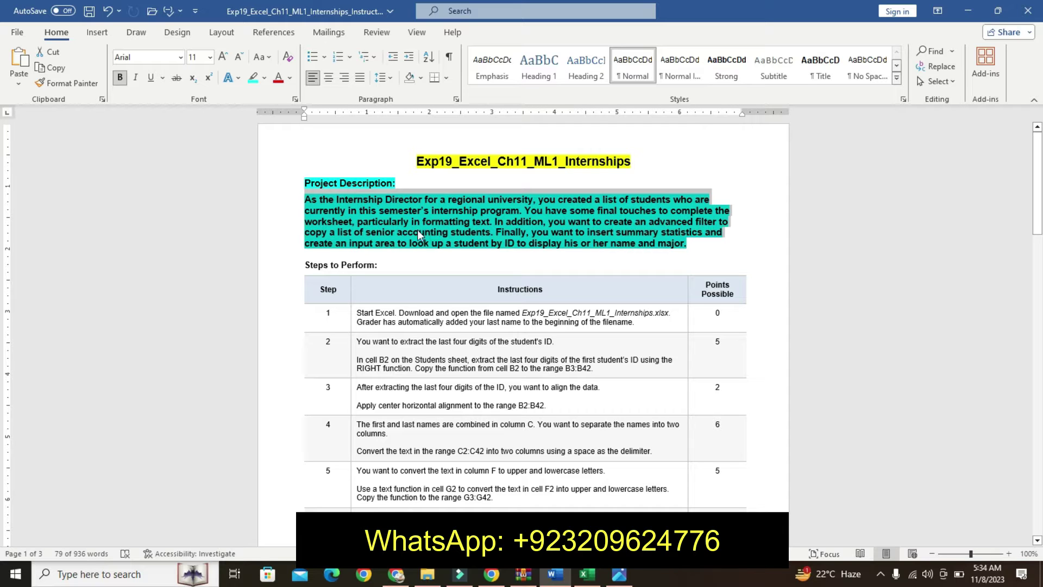
pyautogui.click(587, 574)
# Browse the Students data and Info sheet, then undo the Word highlighting and bold
pyautogui.click(527, 457)
pyautogui.click(449, 389)
pyautogui.click(277, 324)
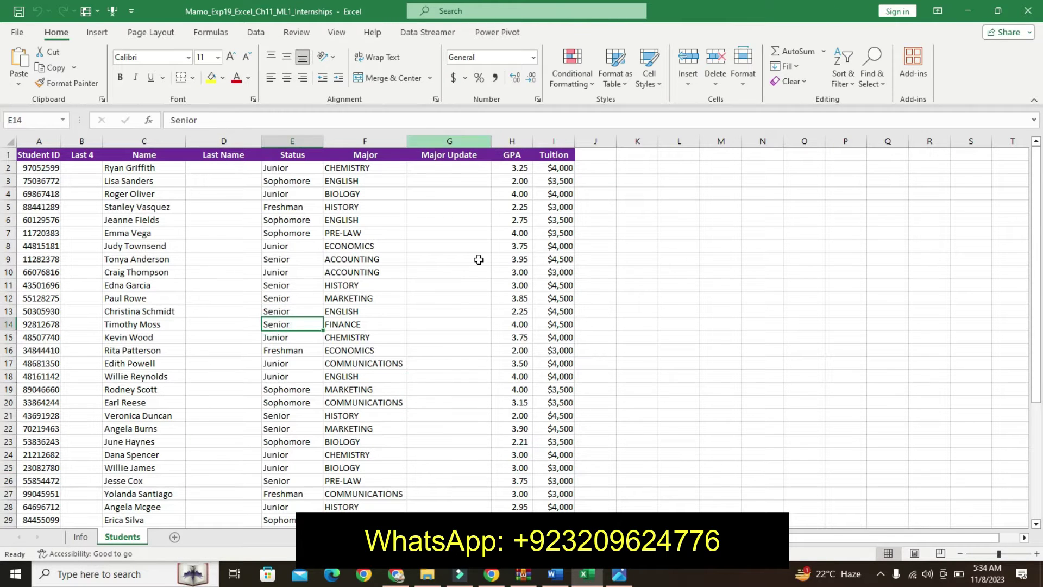
pyautogui.click(81, 537)
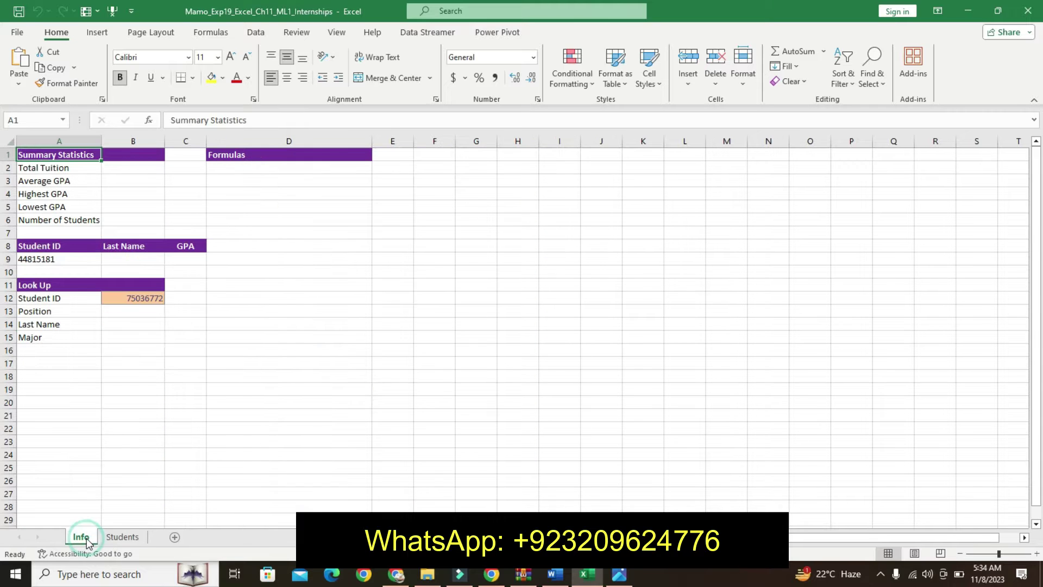
pyautogui.click(134, 539)
pyautogui.click(555, 574)
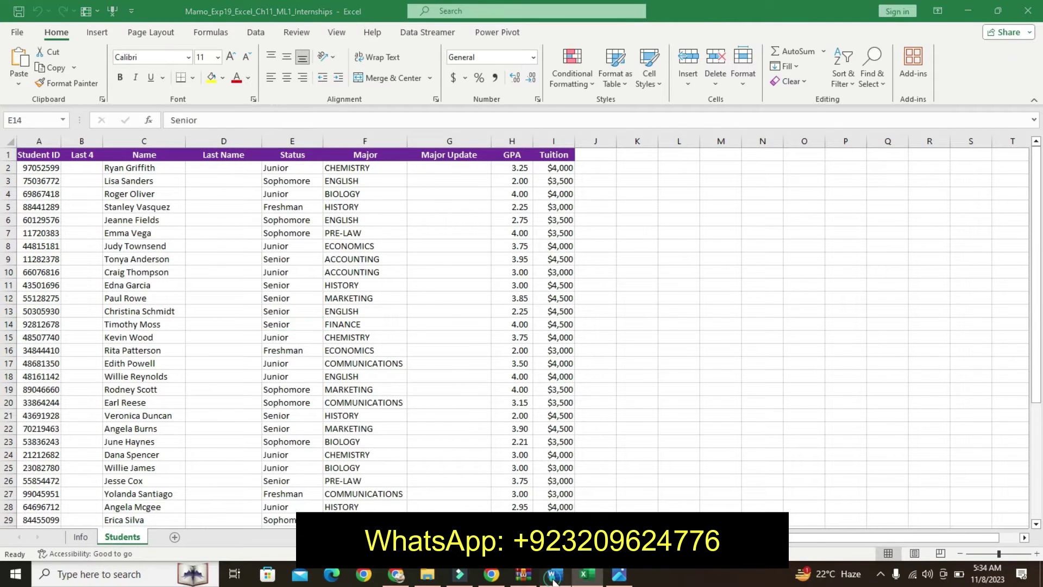
pyautogui.hotkey('ctrl', 'z')
pyautogui.hotkey('ctrl', 'z')
pyautogui.hotkey('ctrl', 'z')
pyautogui.hotkey('ctrl', 'z')
pyautogui.hotkey('ctrl', 'z')
pyautogui.hotkey('ctrl', 'z')
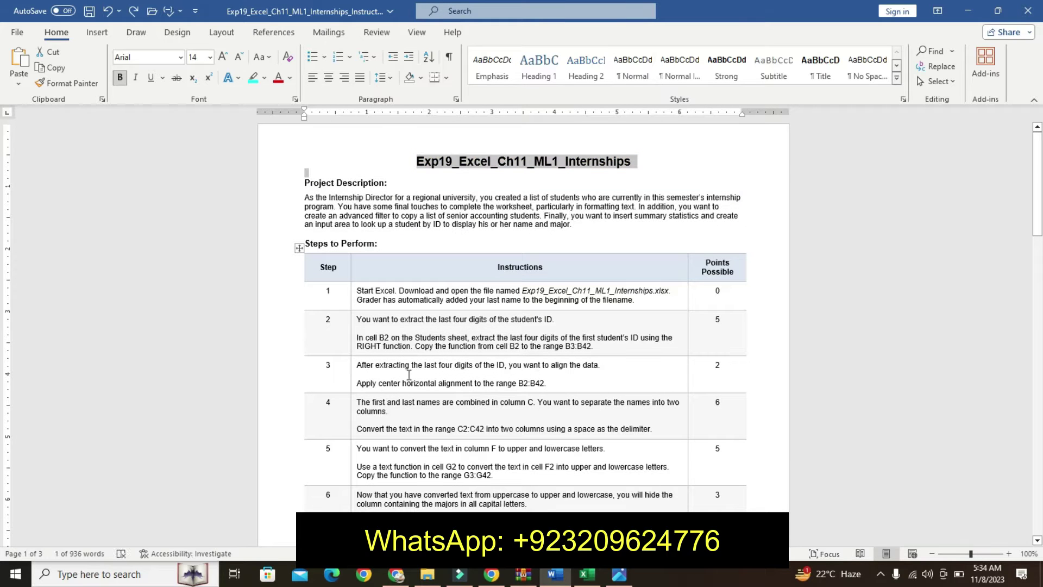
# Highlight the Step 1 instruction turquoise and set its filename to 14 pt
pyautogui.click(354, 295)
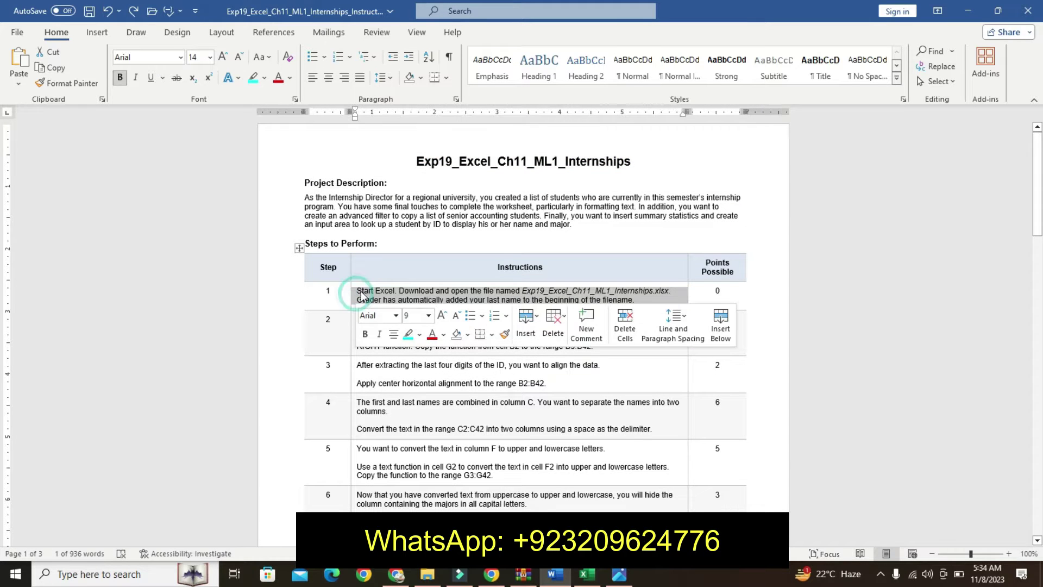
pyautogui.click(408, 335)
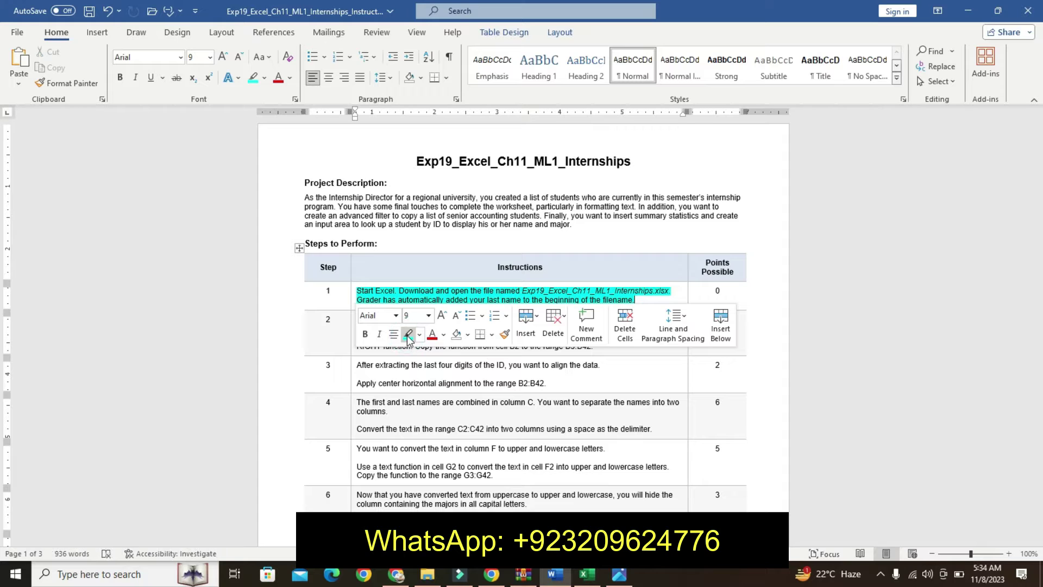
pyautogui.moveTo(525, 288); pyautogui.dragTo(671, 288)
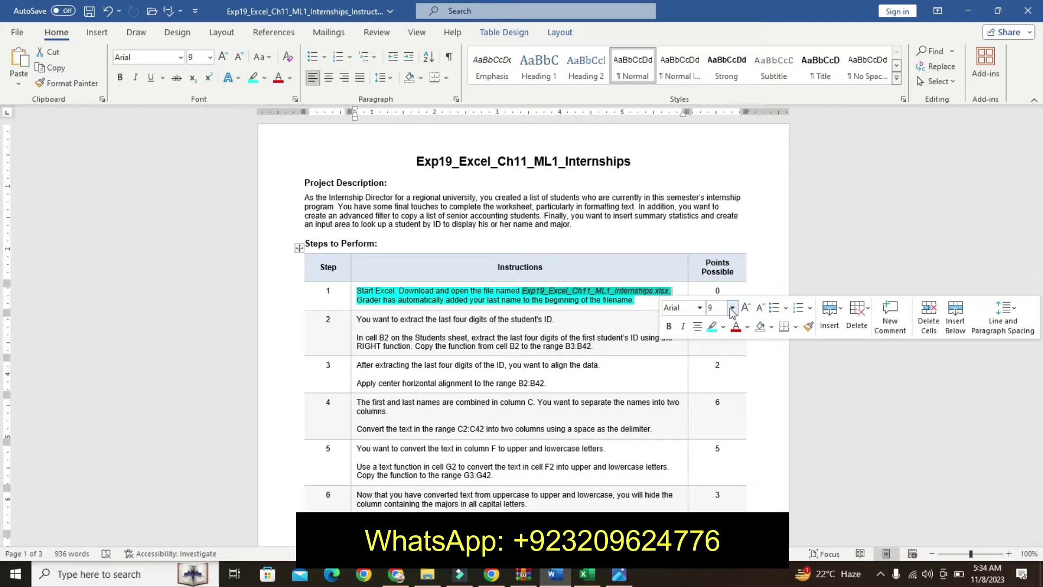
pyautogui.click(732, 307)
pyautogui.click(722, 401)
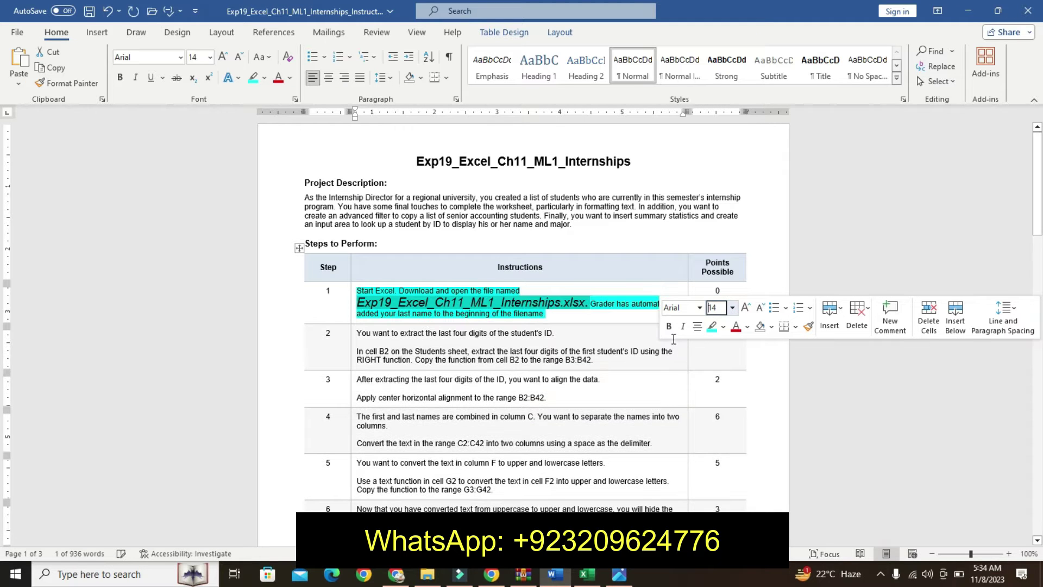
# Make the Exp19_Excel_Ch11_ML1_Internships.xlsx filename bold with yellow highlight
pyautogui.click(669, 326)
pyautogui.click(725, 326)
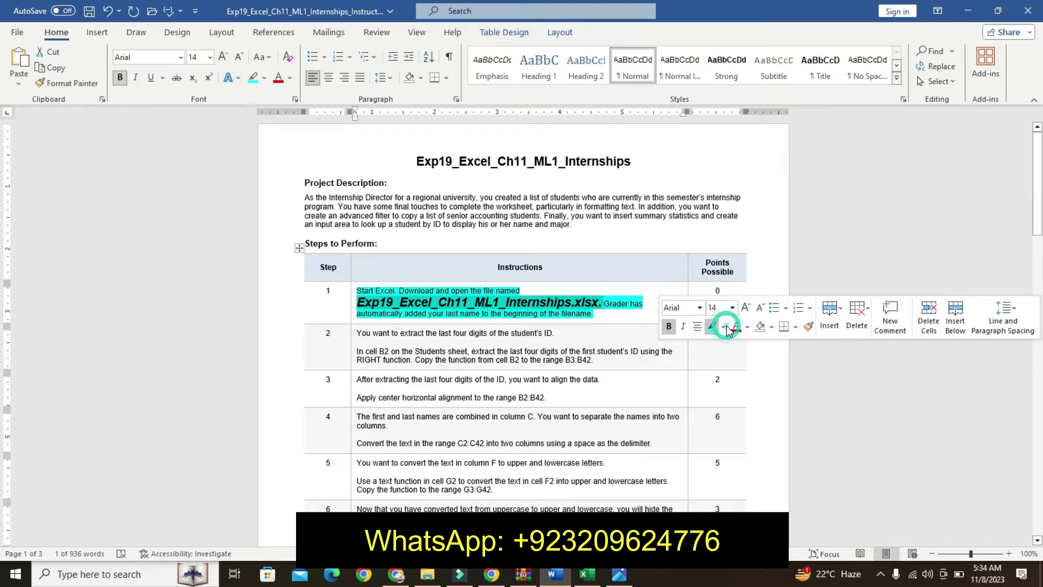
pyautogui.click(717, 349)
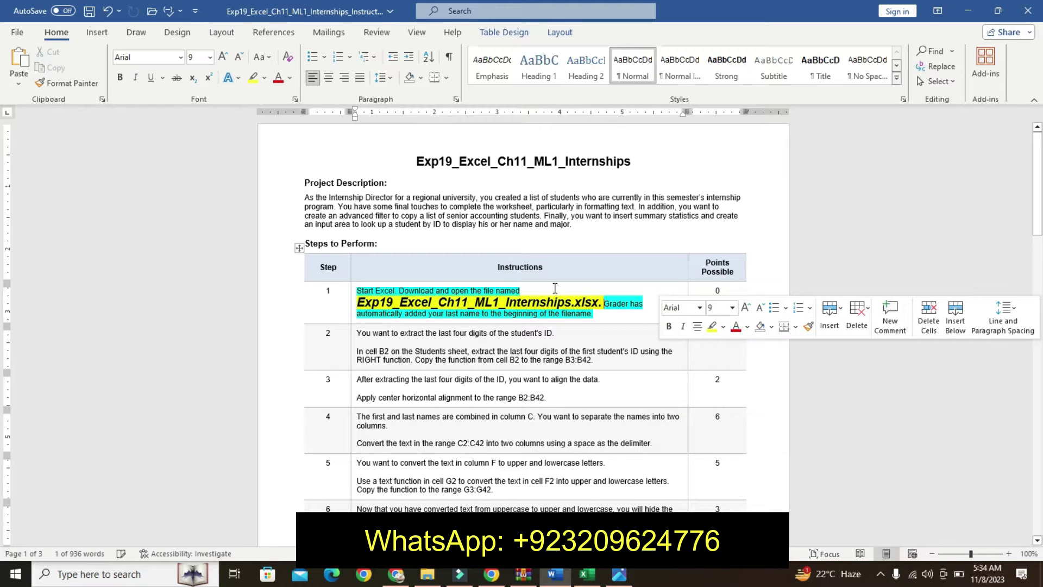
pyautogui.click(370, 306)
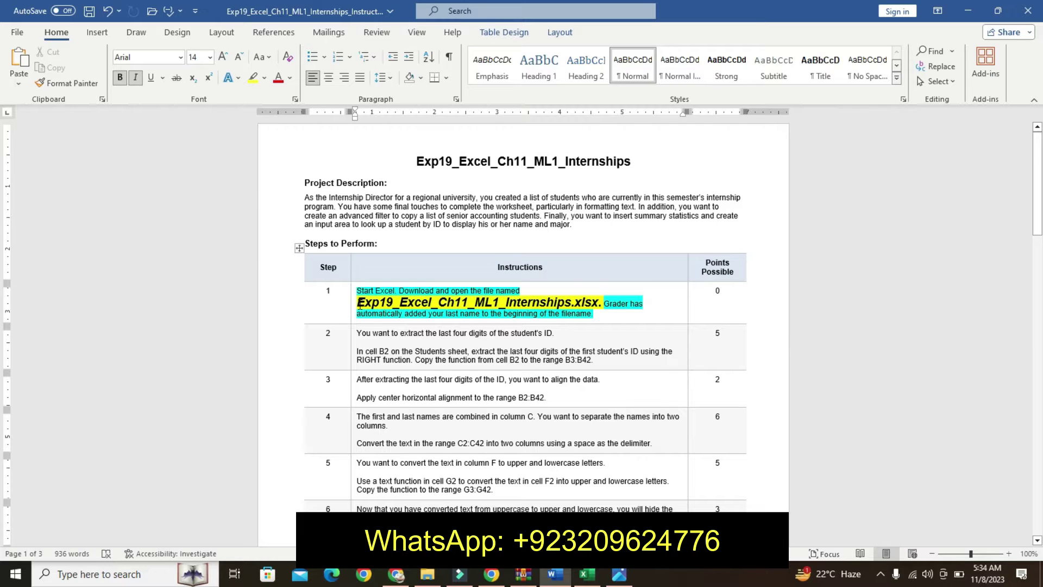
pyautogui.moveTo(357, 302); pyautogui.dragTo(602, 300)
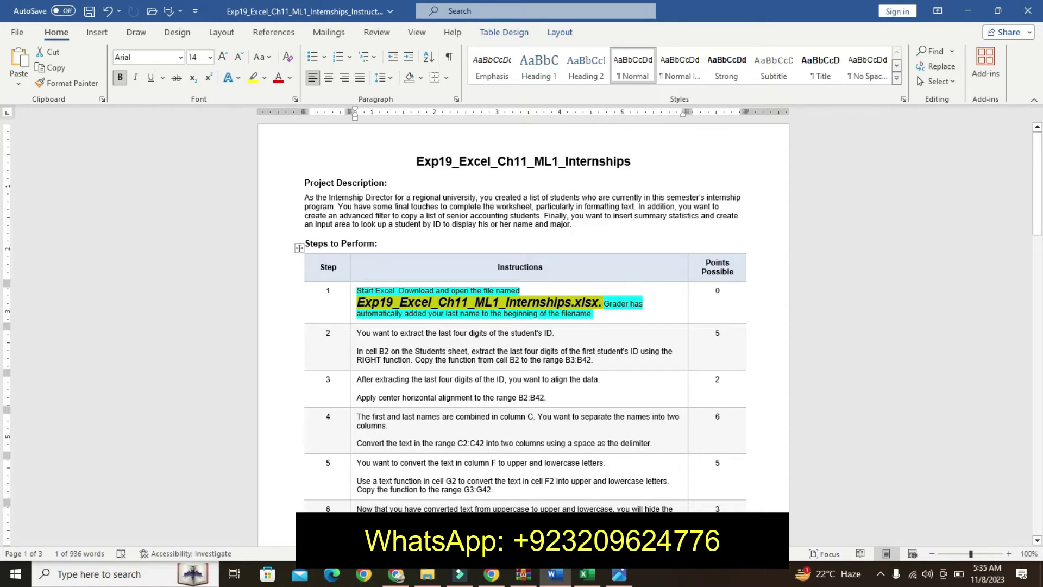
pyautogui.click(593, 581)
pyautogui.click(554, 429)
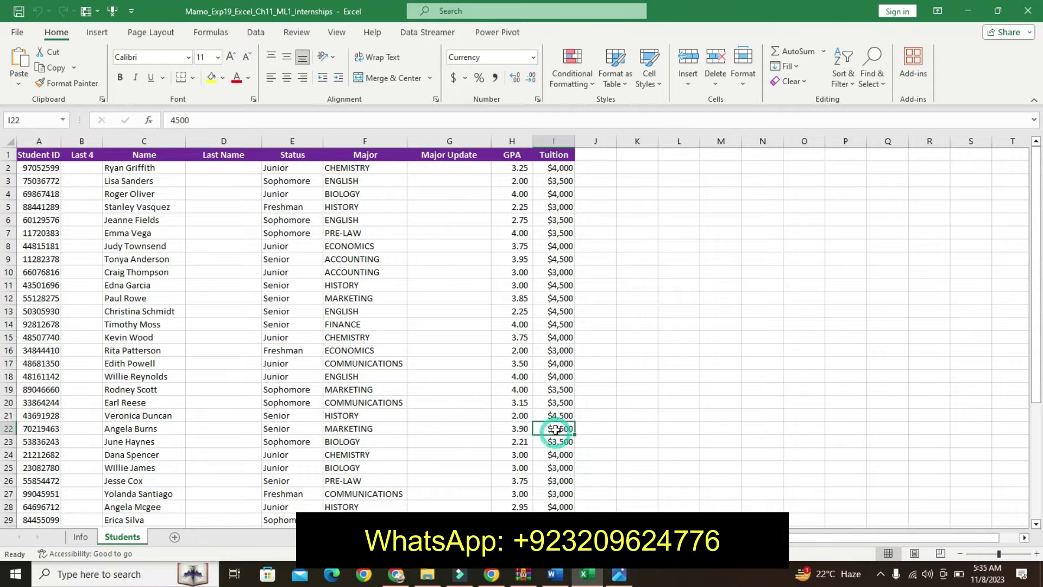
pyautogui.moveTo(554, 233)
pyautogui.mouseDown()
pyautogui.moveTo(553, 462)
pyautogui.moveTo(554, 209)
pyautogui.mouseUp()
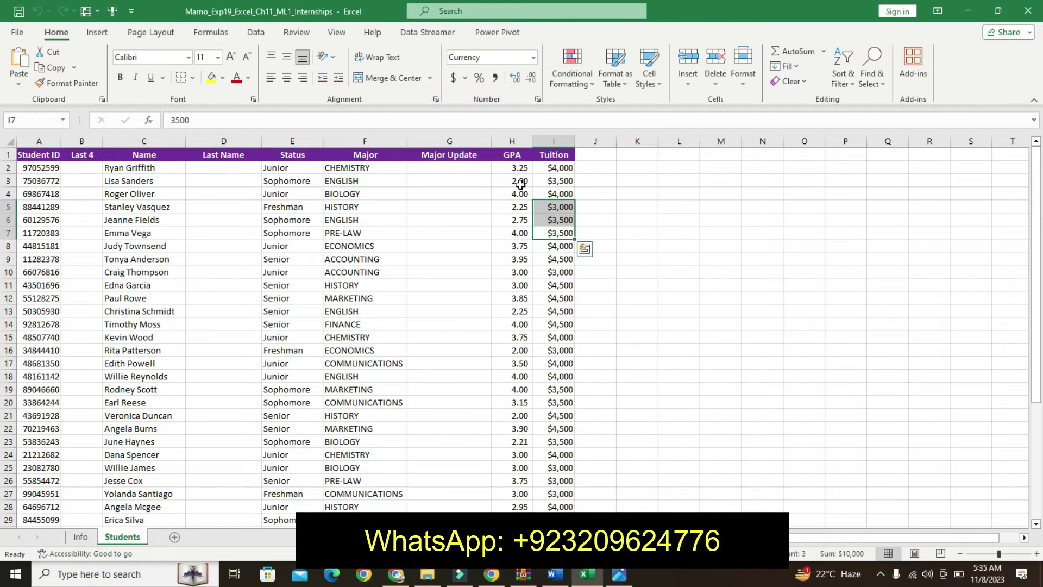
pyautogui.click(510, 207)
pyautogui.click(350, 193)
pyautogui.click(349, 256)
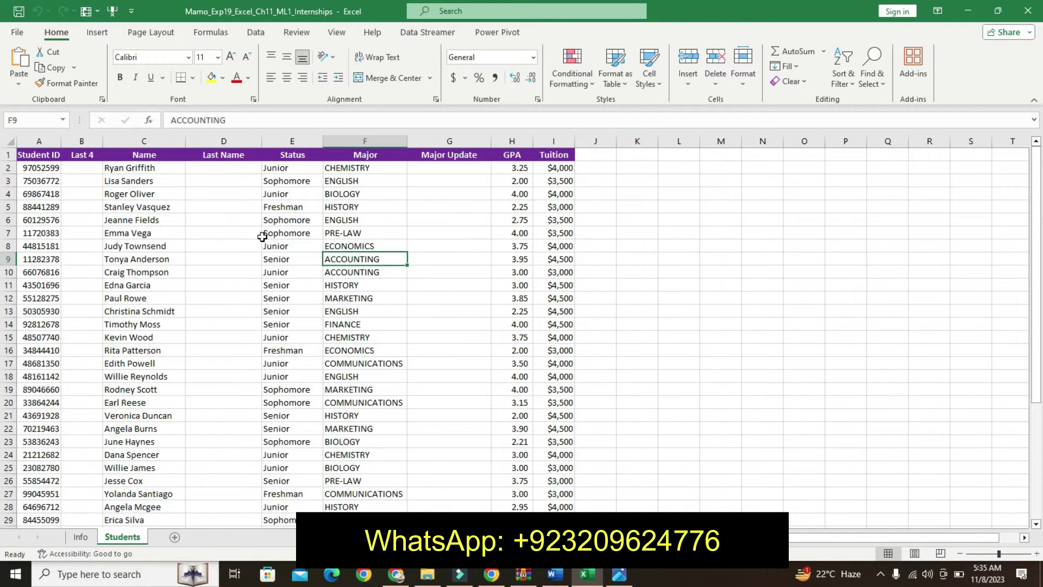
pyautogui.click(279, 206)
pyautogui.click(265, 170)
pyautogui.click(132, 172)
pyautogui.click(139, 220)
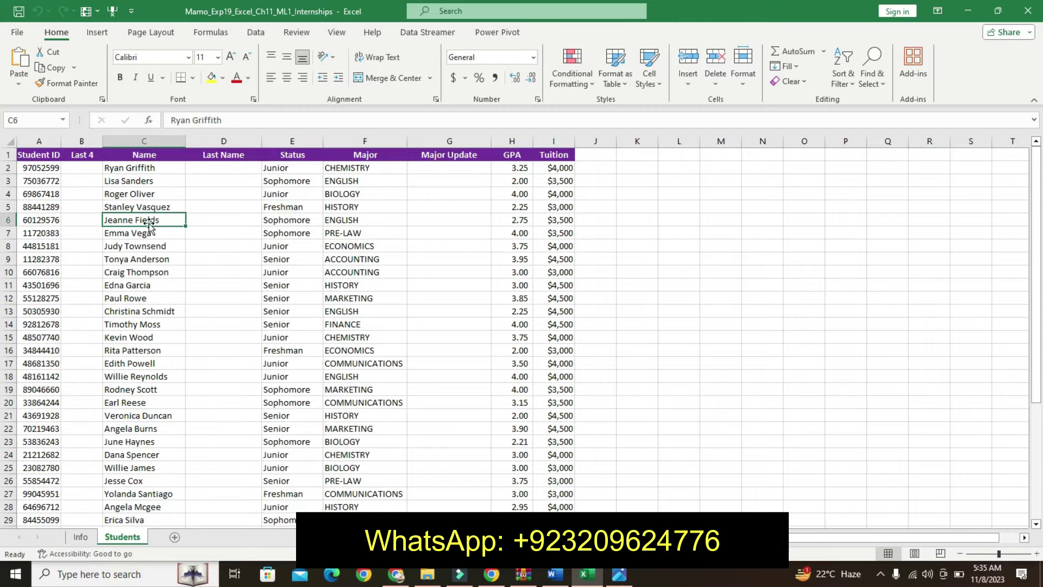
pyautogui.click(287, 256)
pyautogui.click(317, 234)
pyautogui.click(375, 209)
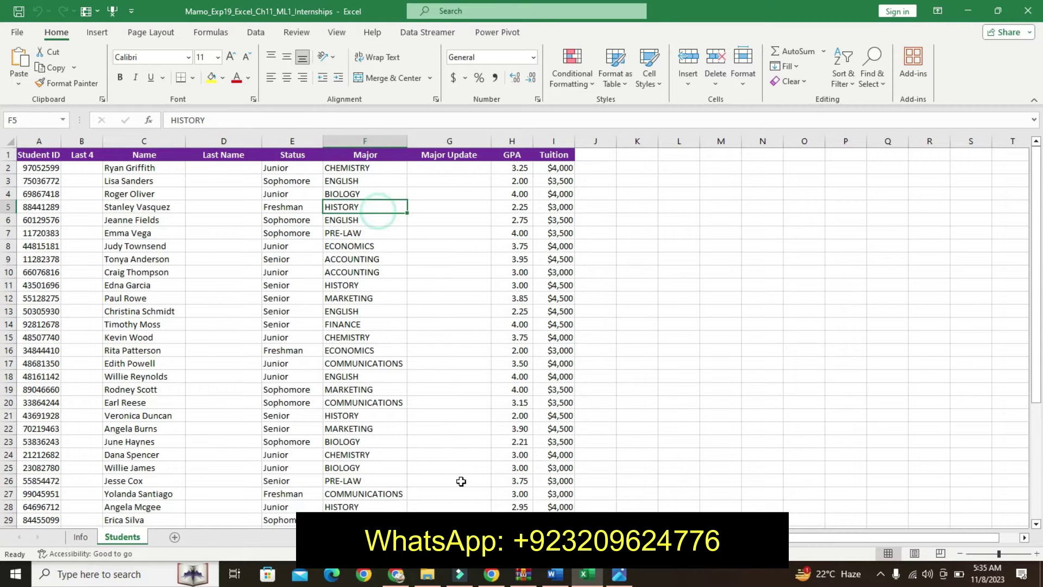
pyautogui.click(557, 576)
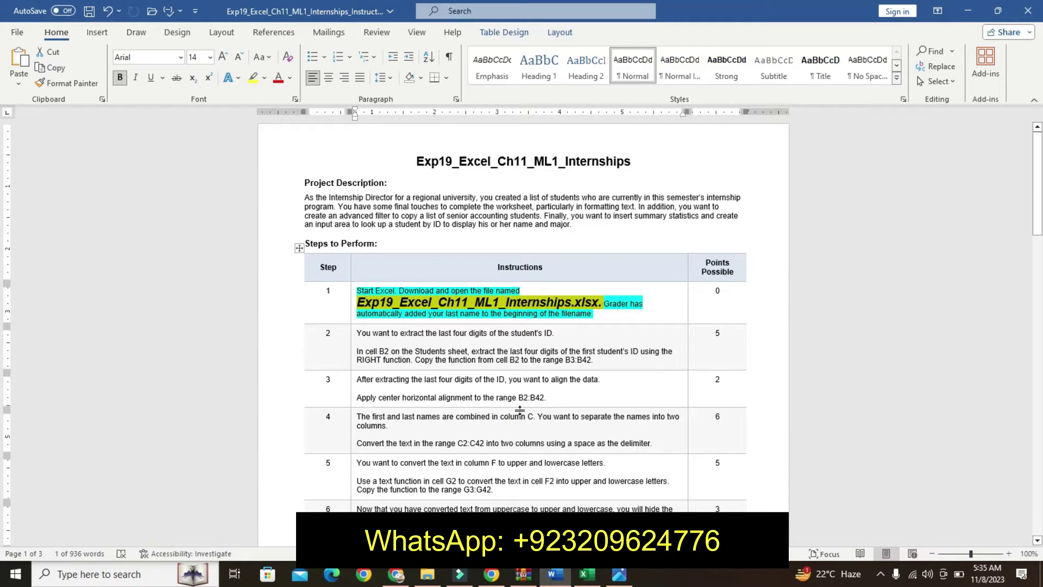
# Undo the Step 1 formatting and highlight Step 2's first line yellow
pyautogui.hotkey('ctrl', 'z')
pyautogui.hotkey('ctrl', 'z')
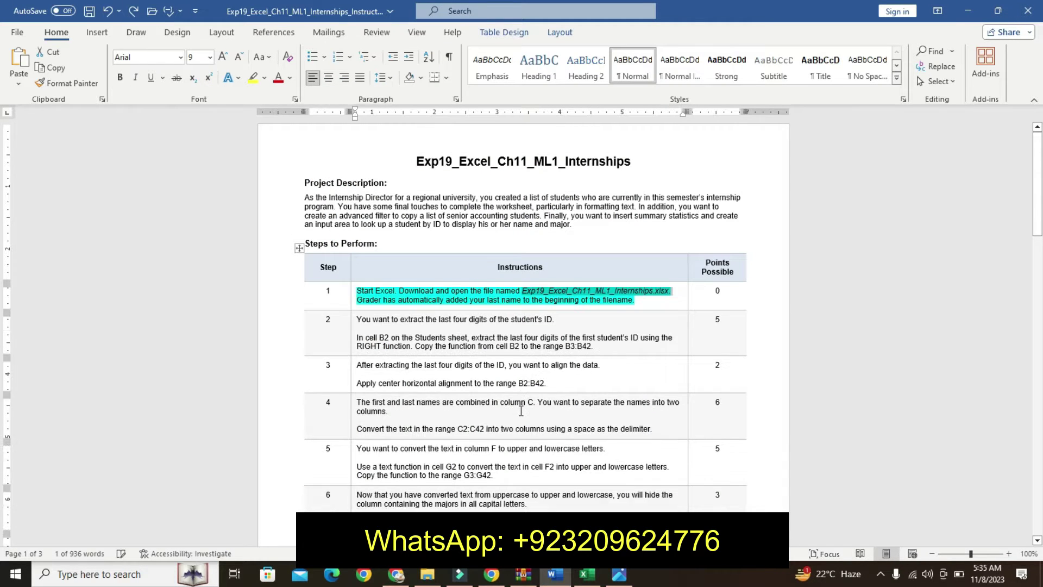
pyautogui.hotkey('ctrl', 'z')
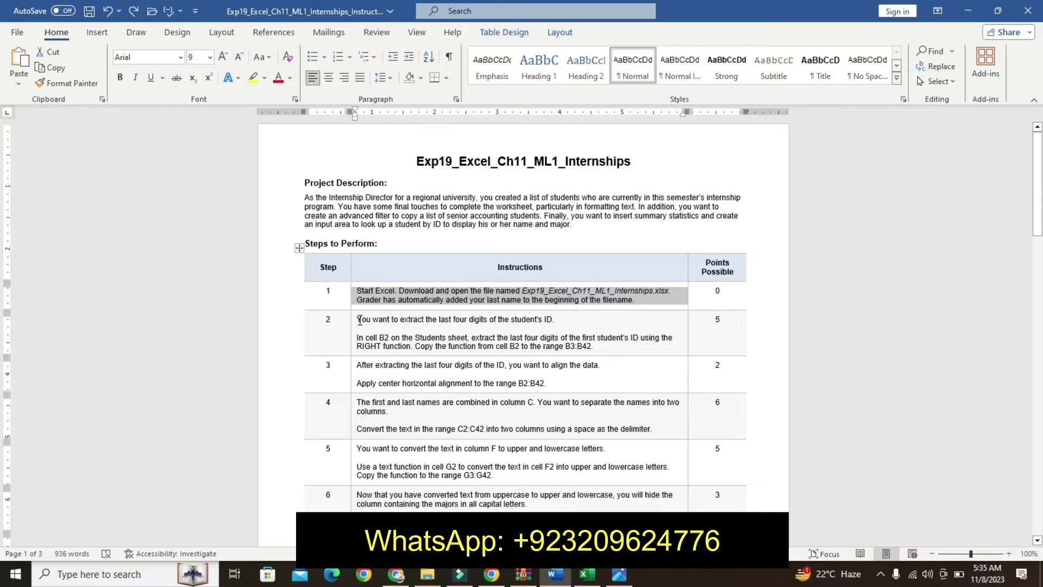
pyautogui.moveTo(357, 319); pyautogui.dragTo(362, 328)
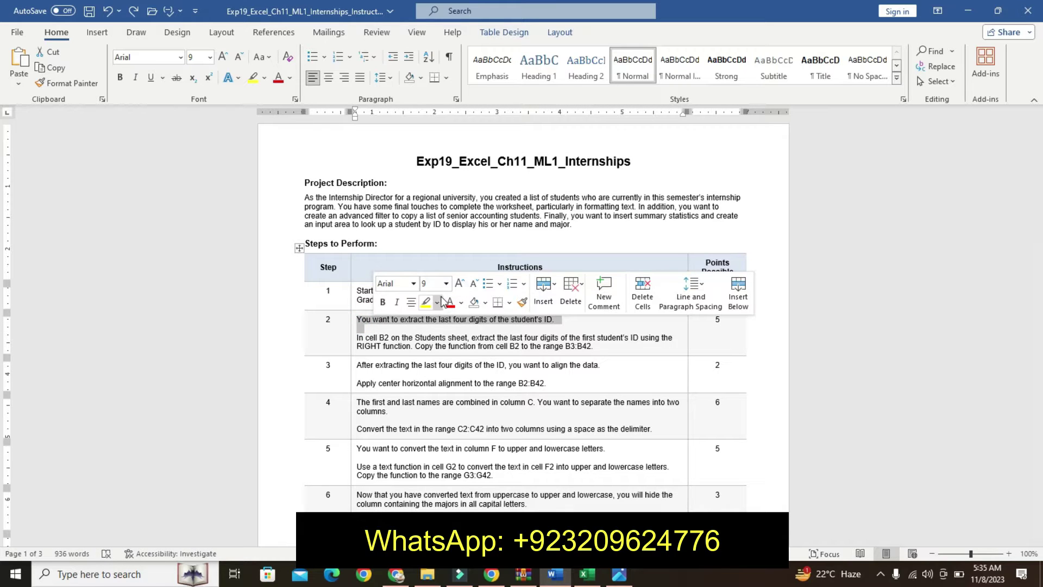
pyautogui.click(440, 302)
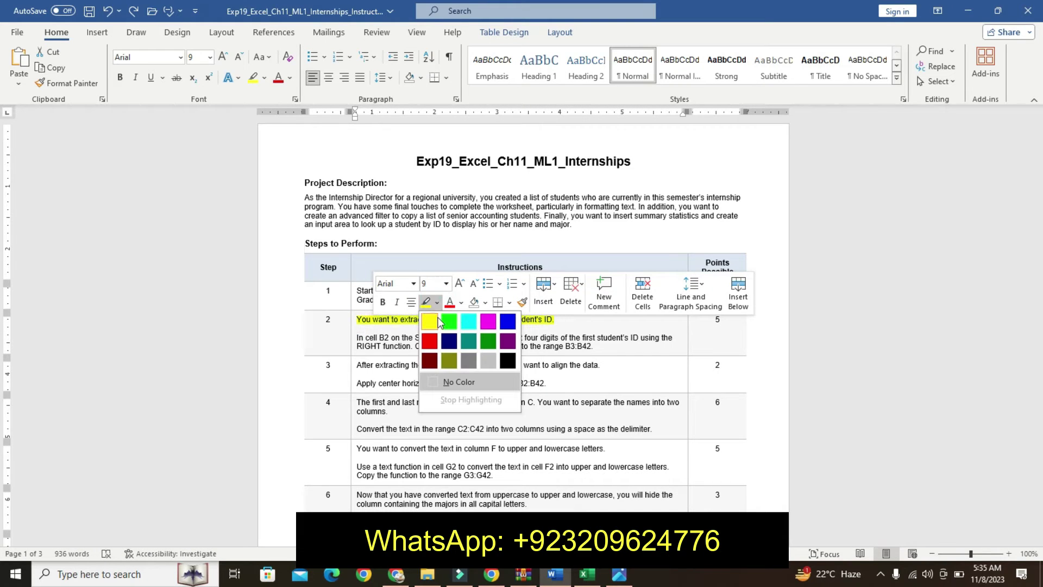
pyautogui.click(433, 318)
# Make the Step 2 instruction paragraph 12 pt, bold, with turquoise highlight
pyautogui.moveTo(363, 330); pyautogui.dragTo(612, 353)
pyautogui.click(395, 337)
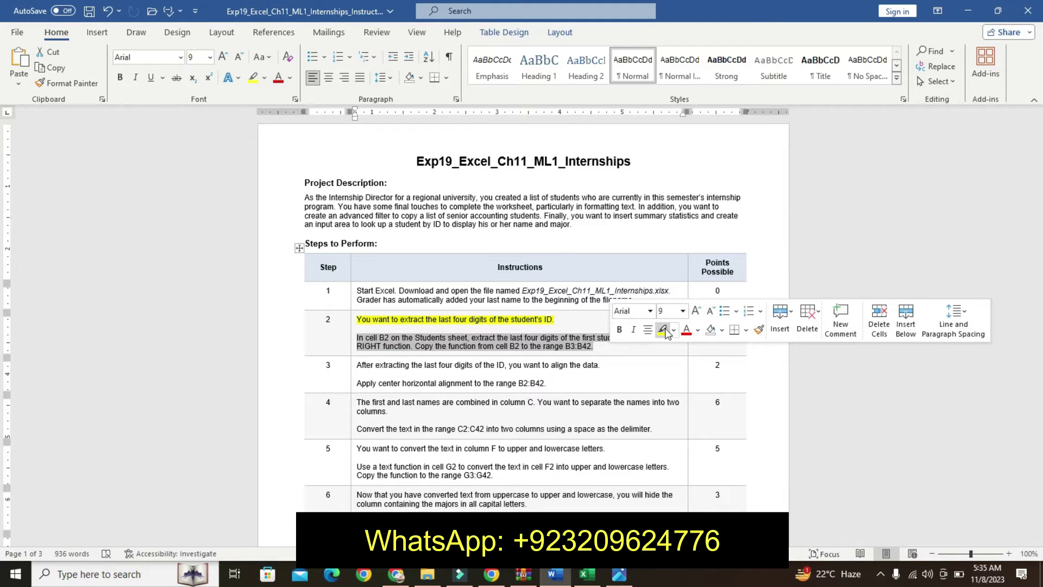
pyautogui.click(683, 312)
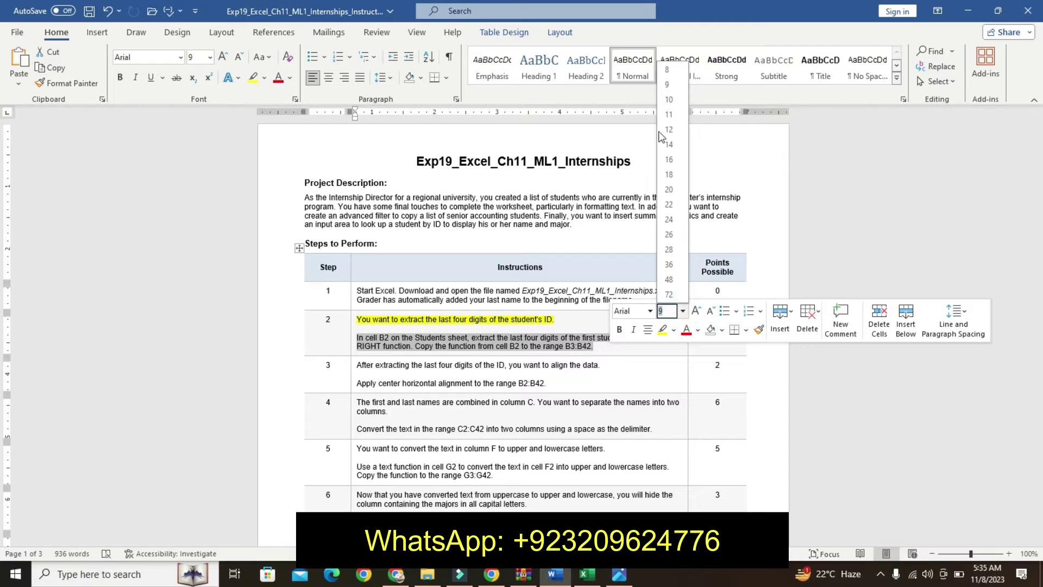
pyautogui.click(668, 133)
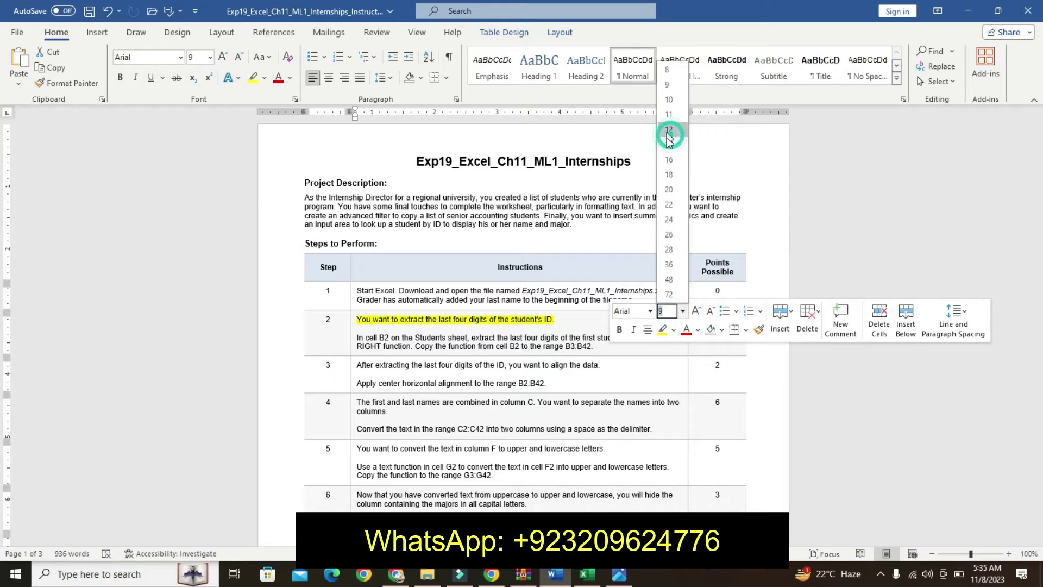
pyautogui.click(619, 330)
pyautogui.click(674, 331)
pyautogui.click(705, 348)
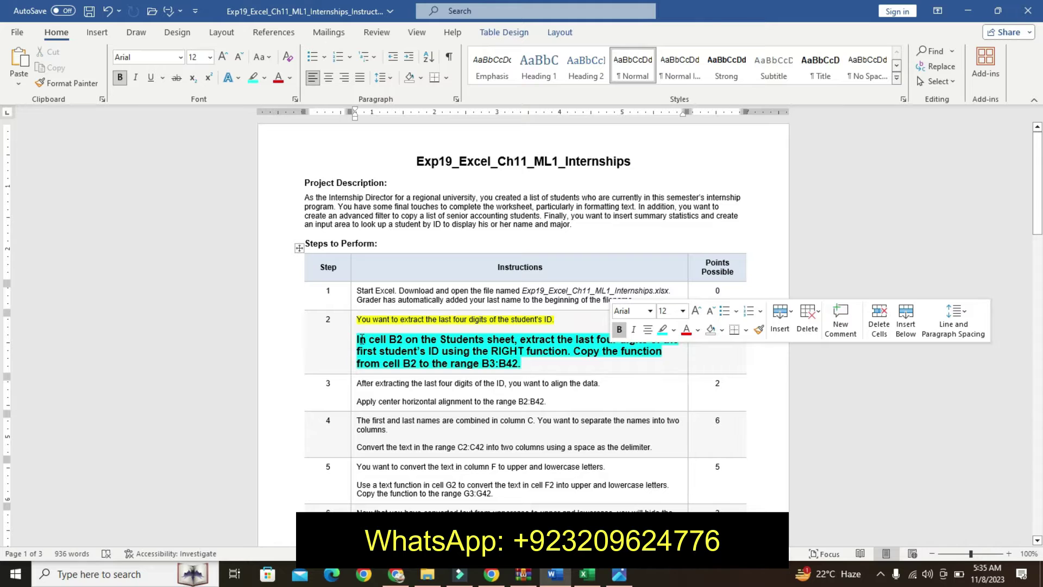
# Reselect the whole Step 2 instruction paragraph
pyautogui.moveTo(362, 340); pyautogui.dragTo(529, 364)
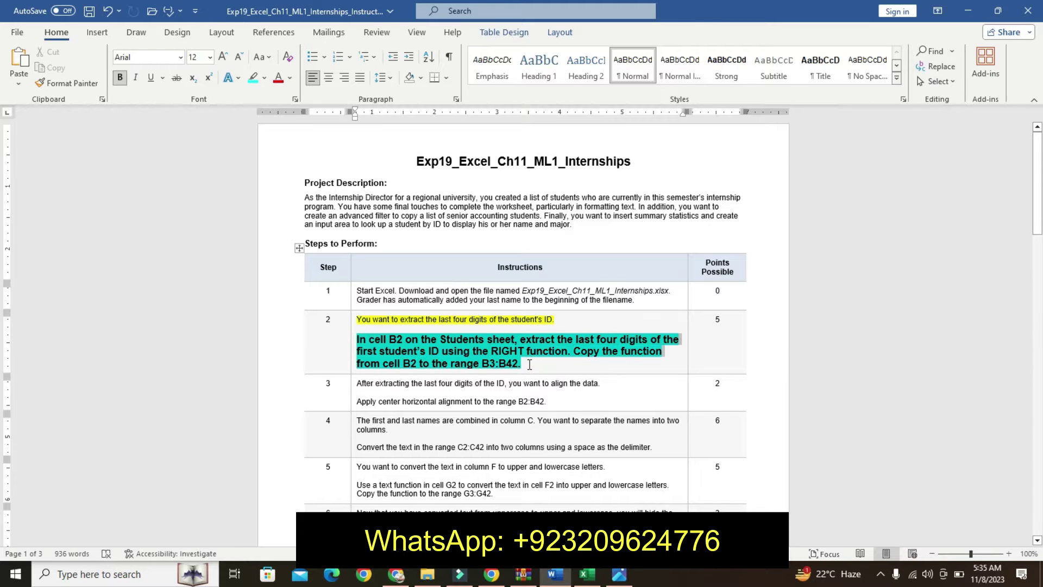
pyautogui.click(456, 364)
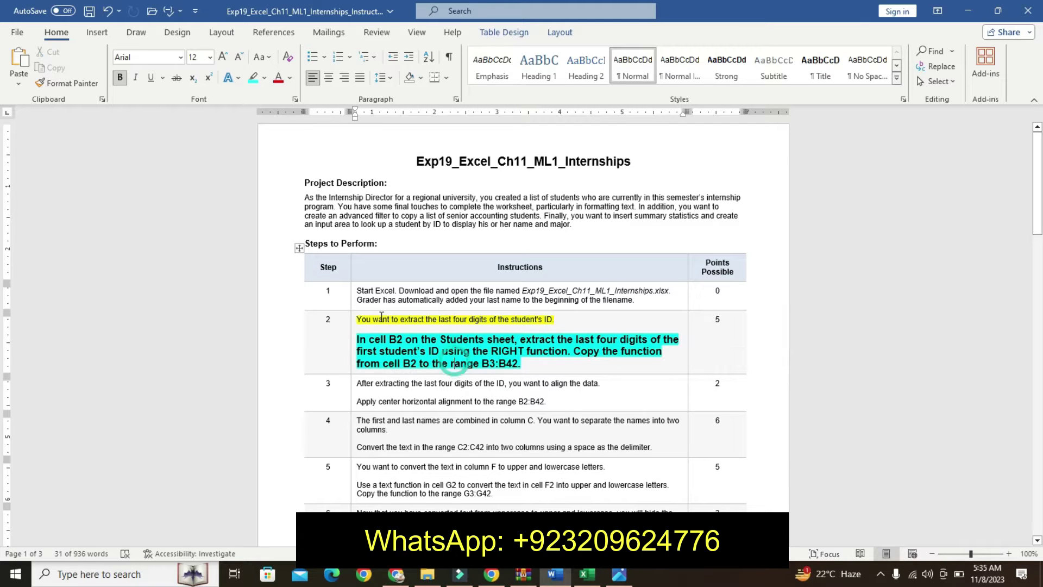
pyautogui.moveTo(354, 320); pyautogui.dragTo(481, 380)
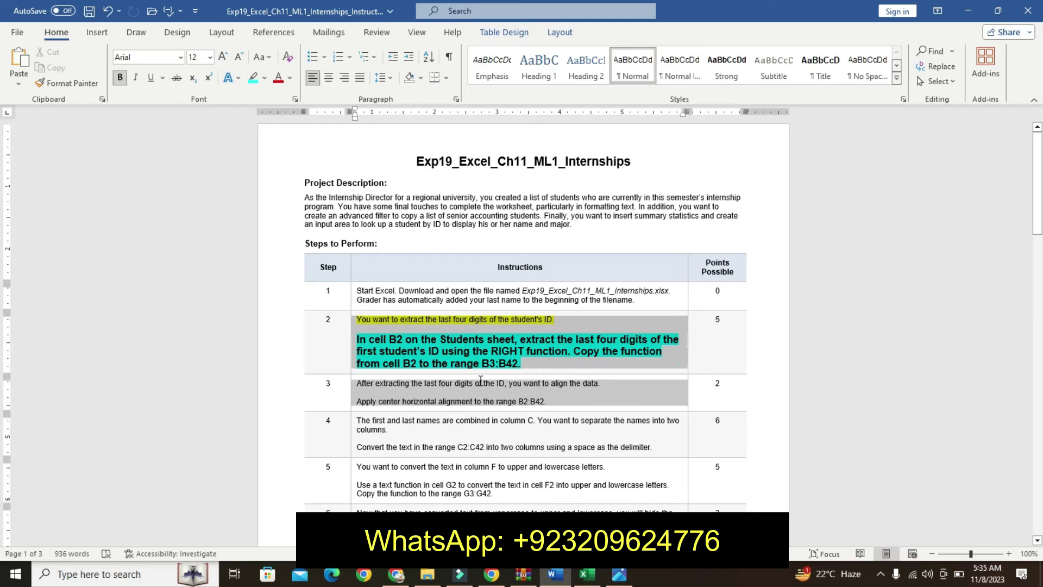
pyautogui.click(448, 351)
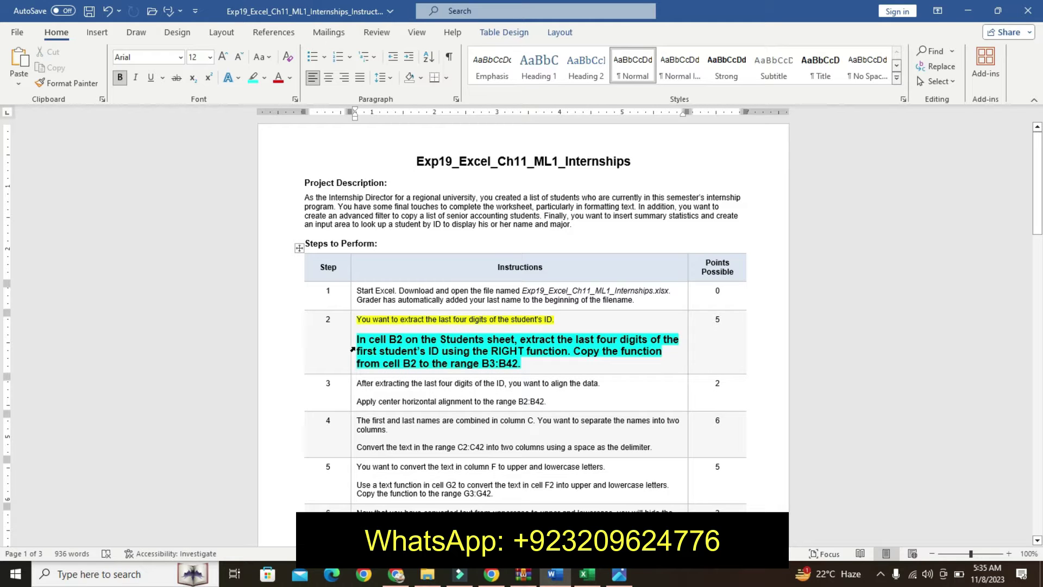
pyautogui.moveTo(360, 341); pyautogui.dragTo(555, 362)
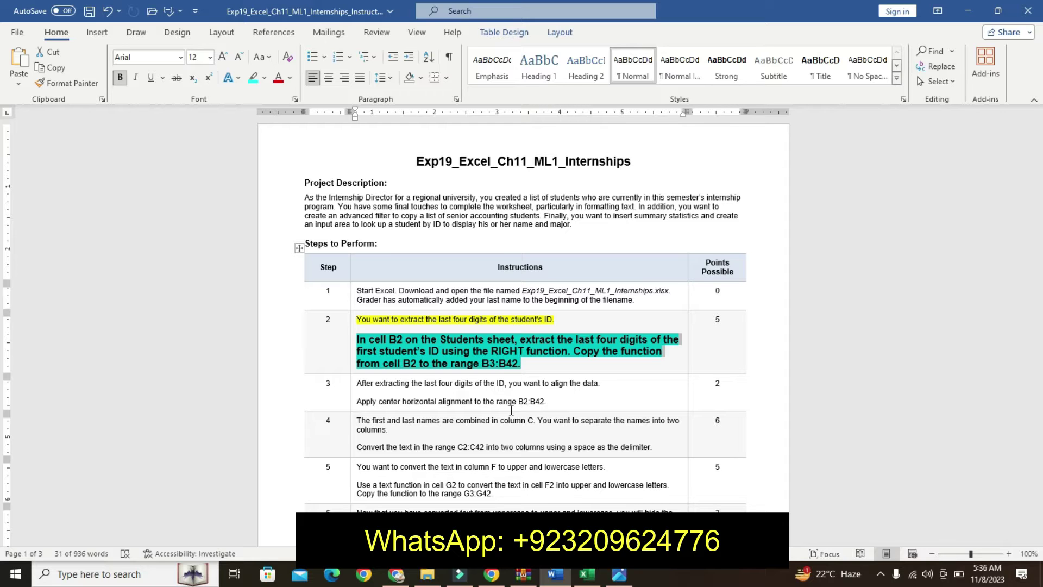
# Enter =RIGHT(A2,4) in Students cell B2 so it returns 2599
pyautogui.click(587, 574)
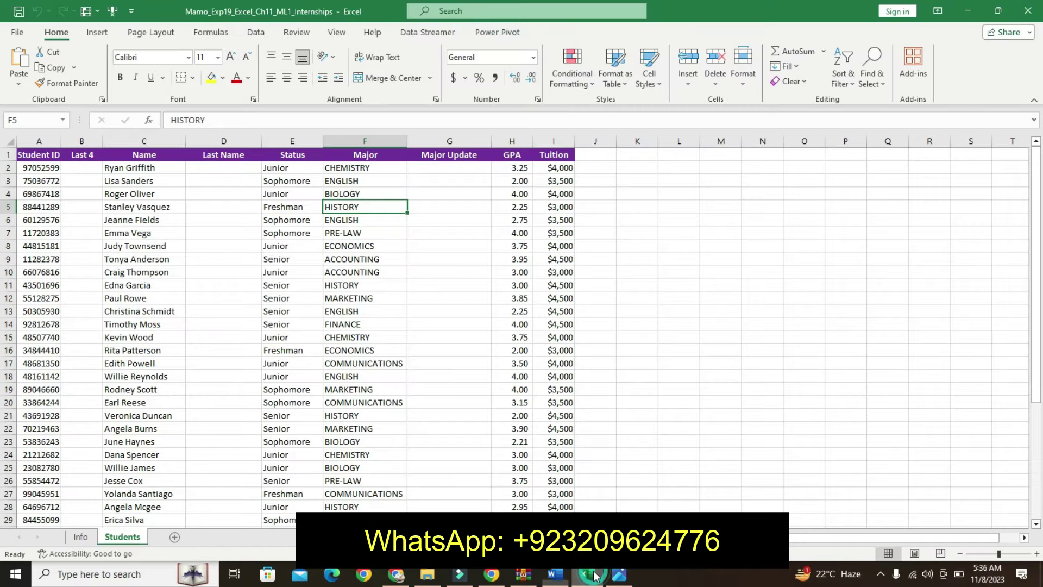
pyautogui.click(71, 167)
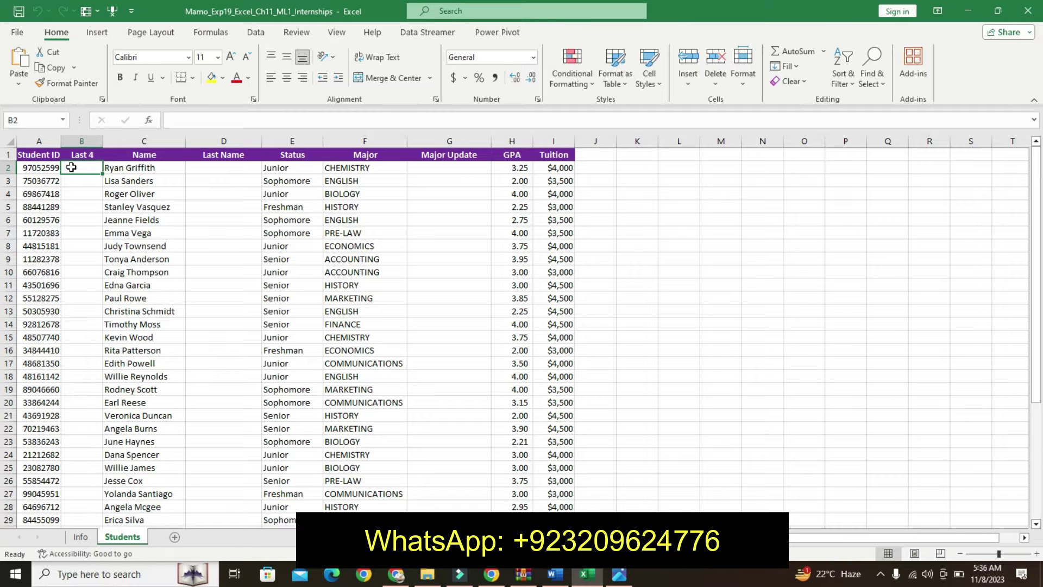
pyautogui.write('=')
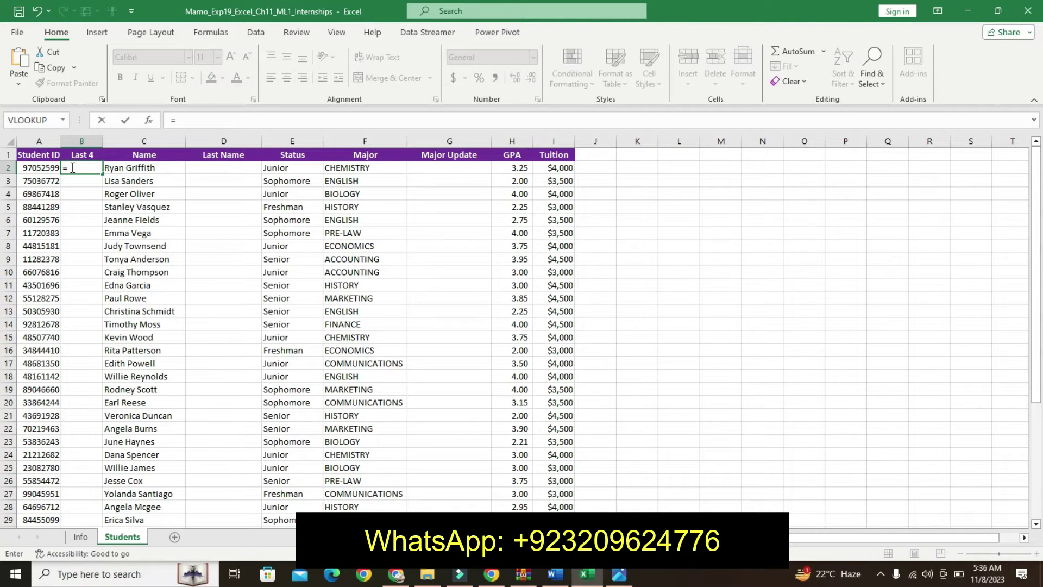
pyautogui.write('RIG')
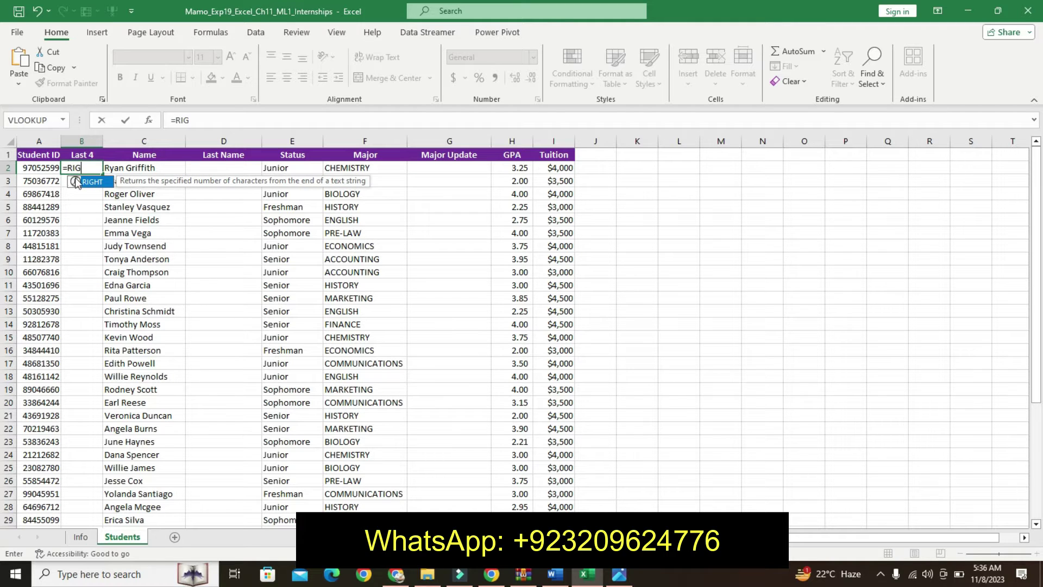
pyautogui.doubleClick(88, 182)
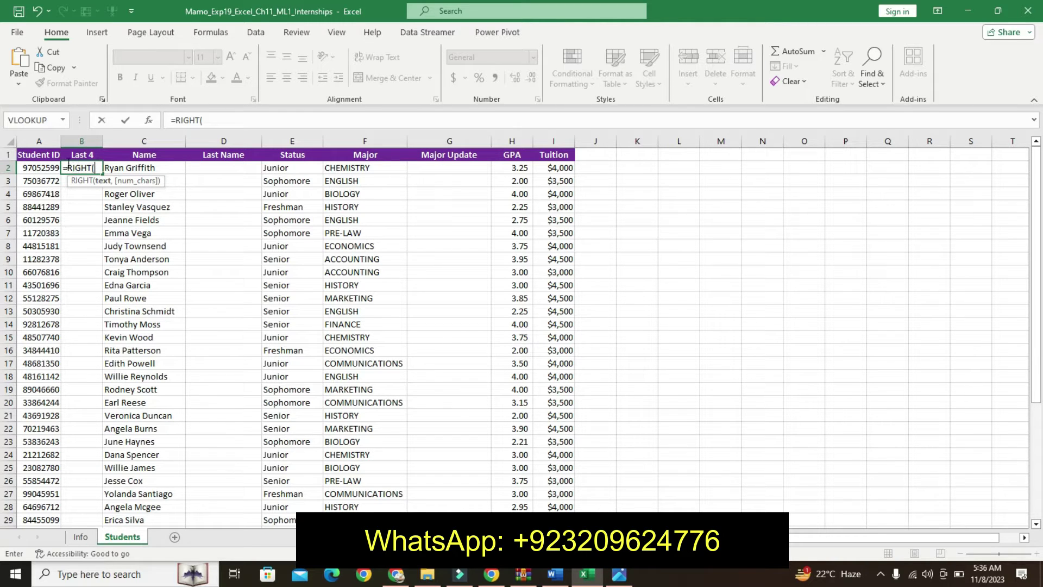
pyautogui.click(49, 168)
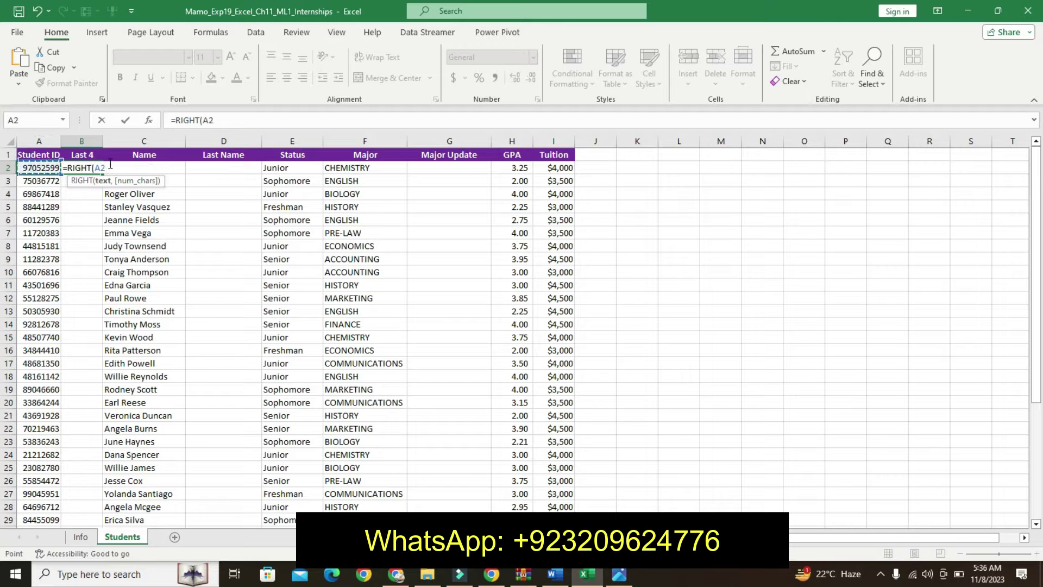
pyautogui.write(',4')
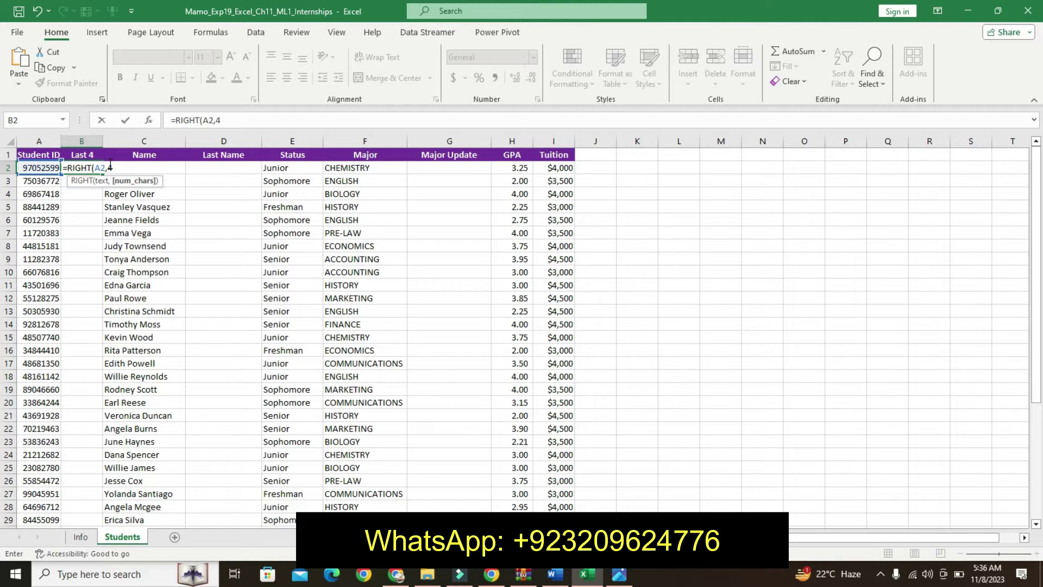
pyautogui.press('Return')
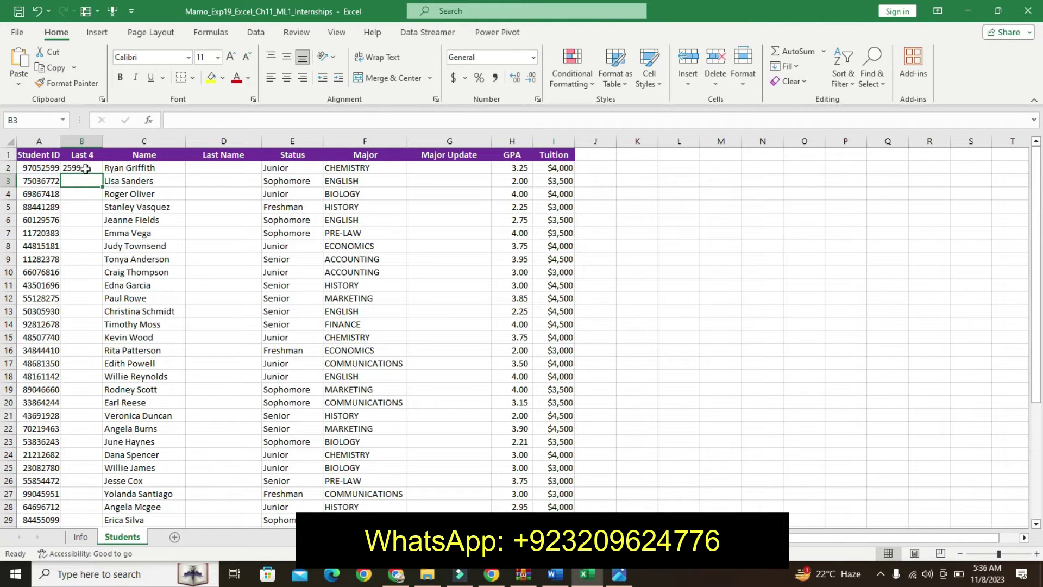
pyautogui.click(87, 166)
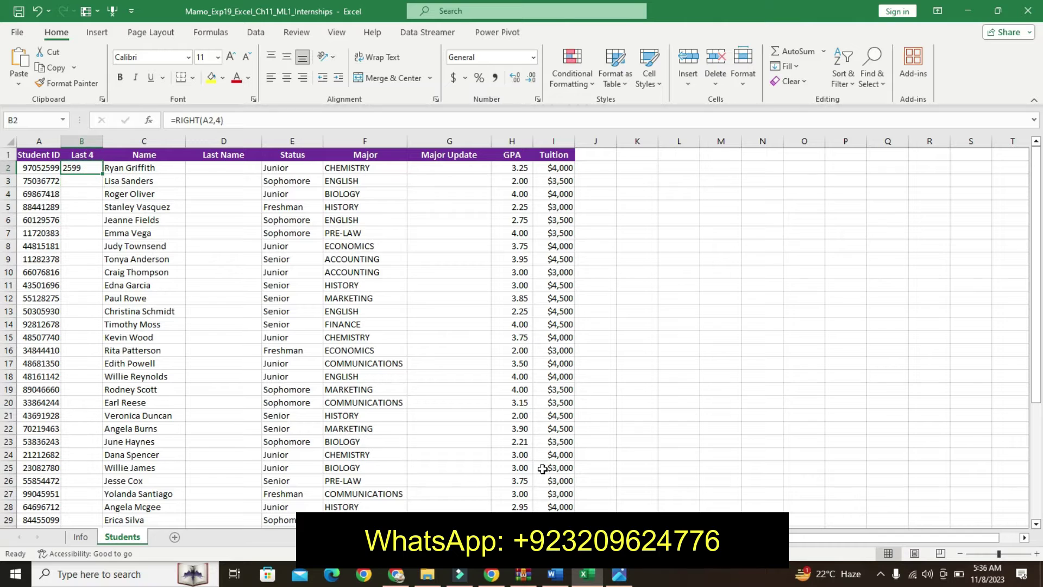
# Fill the RIGHT formula from B2 down to B42 in the Last 4 column
pyautogui.click(554, 575)
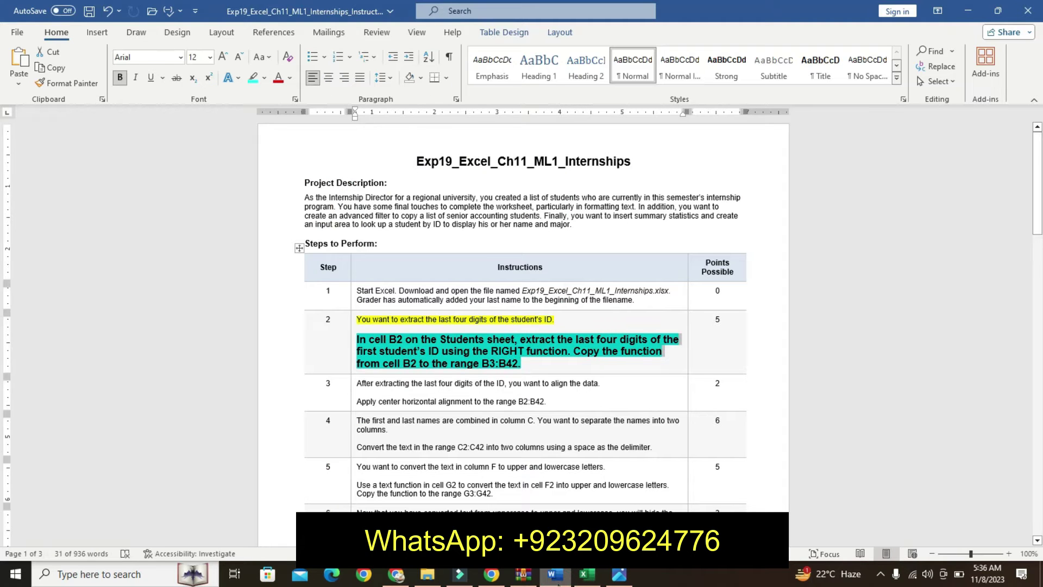
pyautogui.click(586, 575)
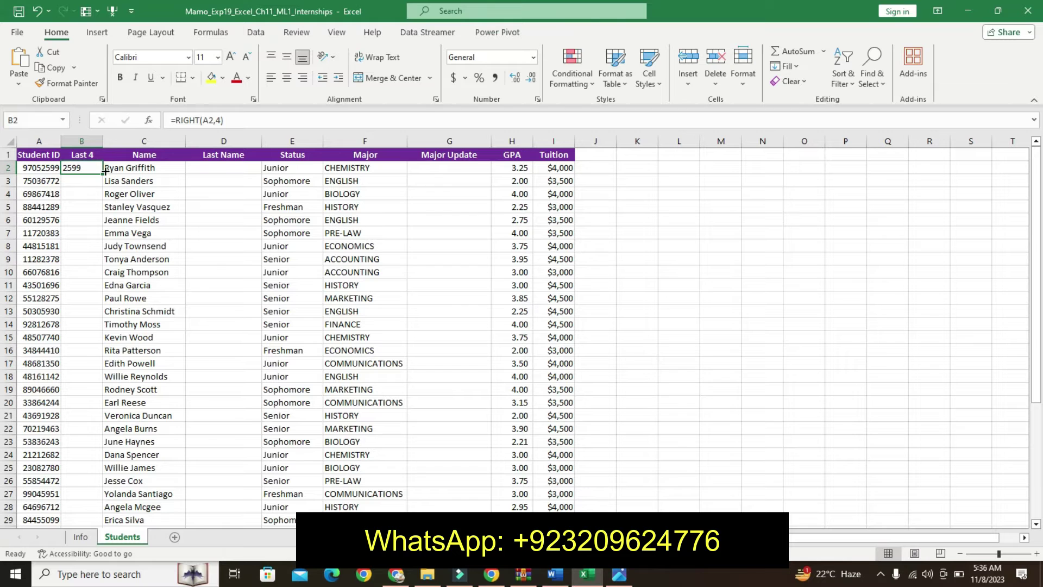
pyautogui.moveTo(102, 175); pyautogui.dragTo(72, 580)
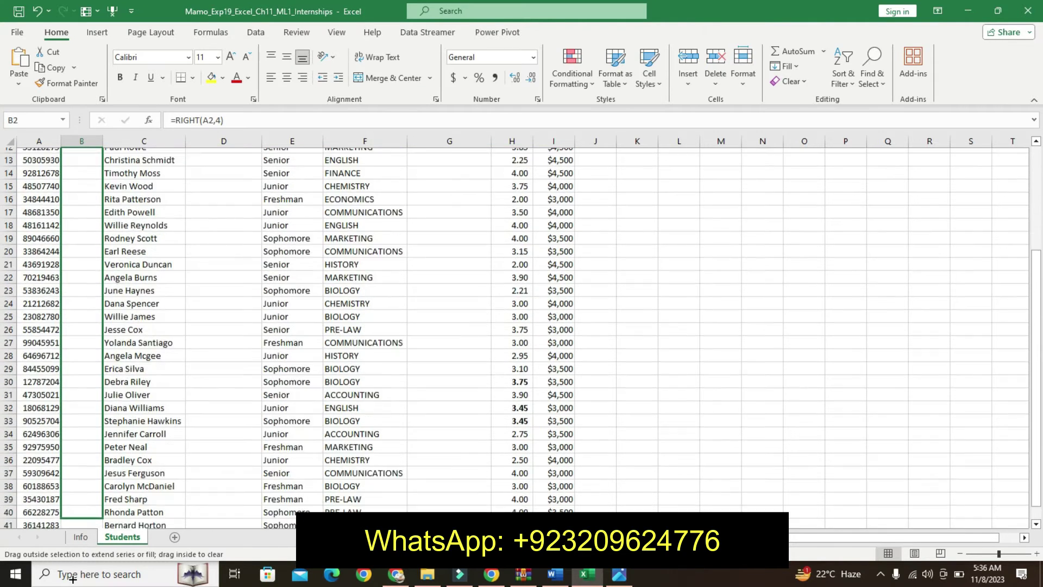
pyautogui.moveTo(72, 580); pyautogui.dragTo(86, 496)
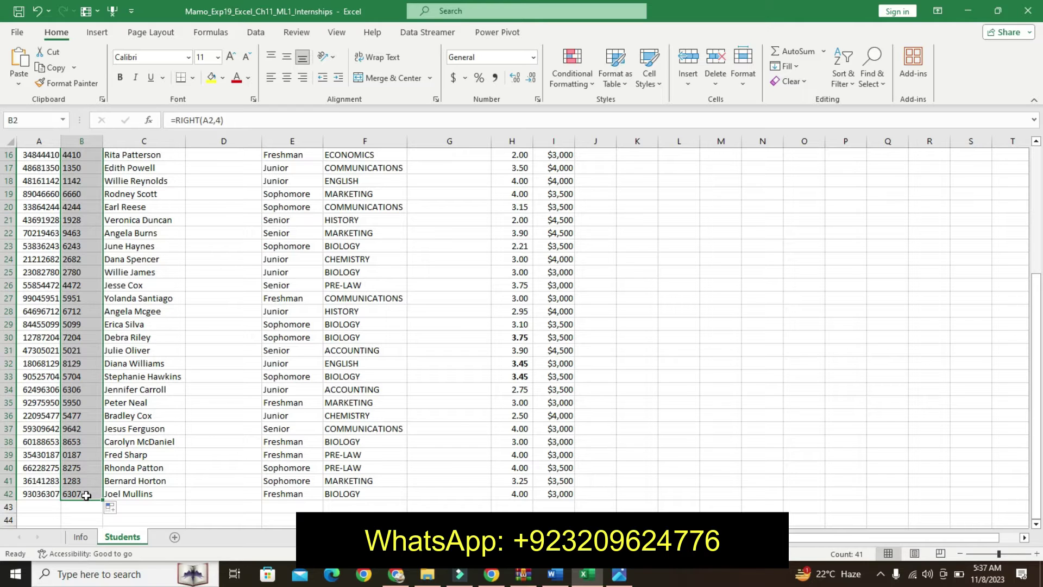
pyautogui.moveTo(1035, 351); pyautogui.dragTo(1024, 206)
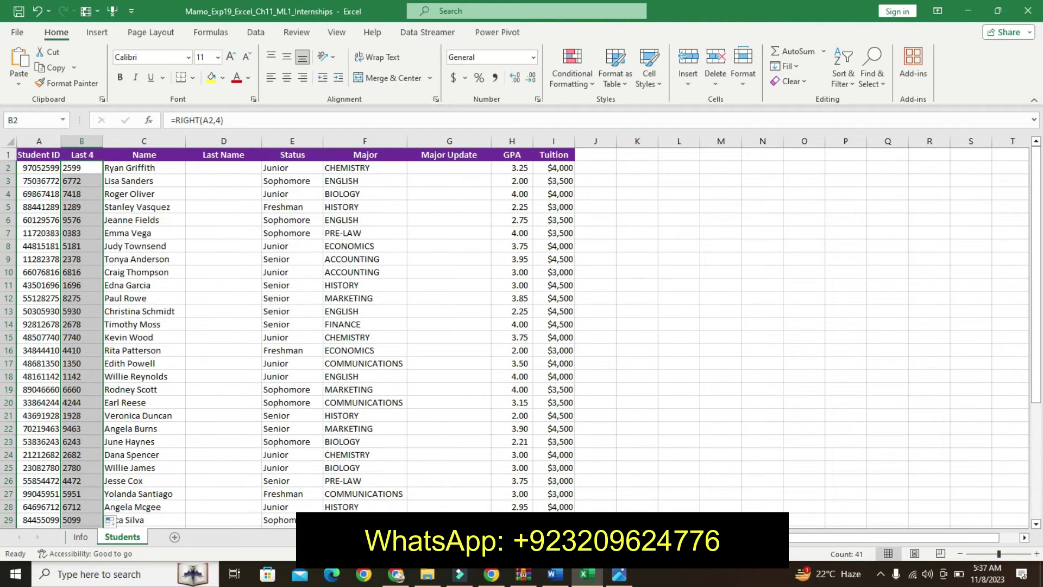
pyautogui.scroll(-4, 812, 393)
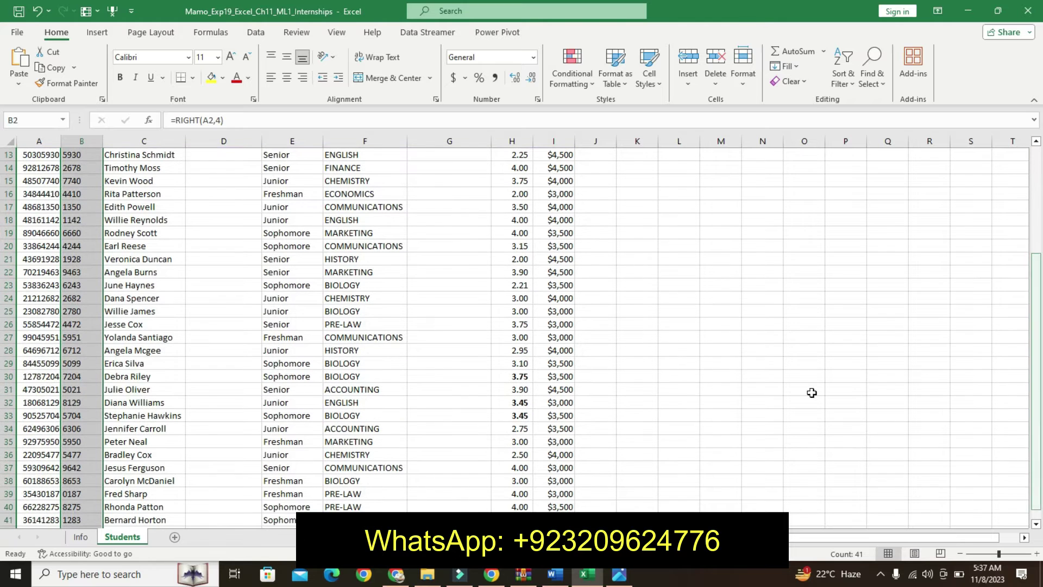
pyautogui.click(555, 575)
# Undo the Step 2 formatting and highlight Step 3's first line yellow
pyautogui.hotkey('ctrl', 'z')
pyautogui.hotkey('ctrl', 'z')
pyautogui.hotkey('ctrl', 'z')
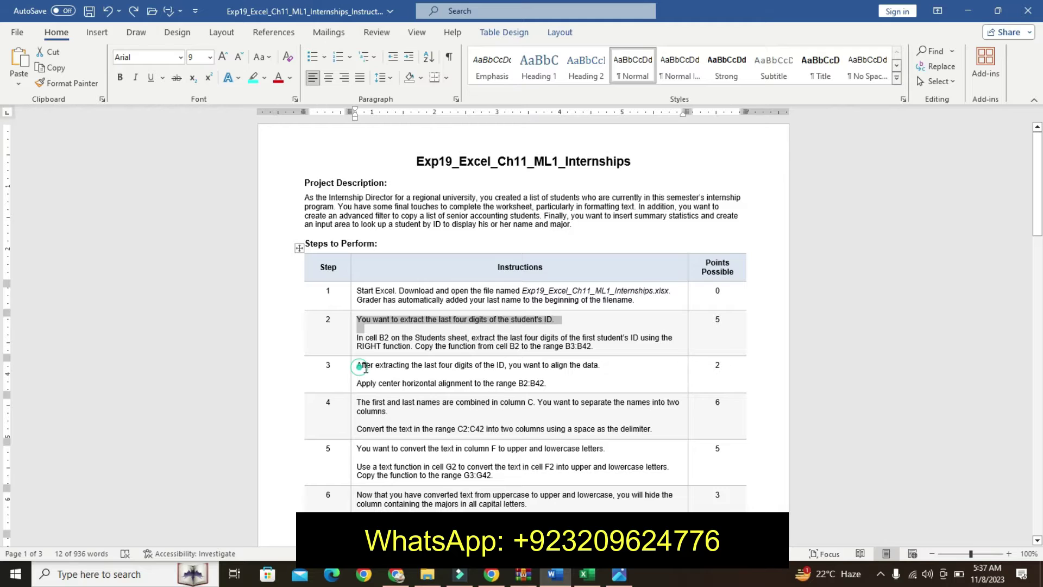
pyautogui.moveTo(357, 365); pyautogui.dragTo(606, 366)
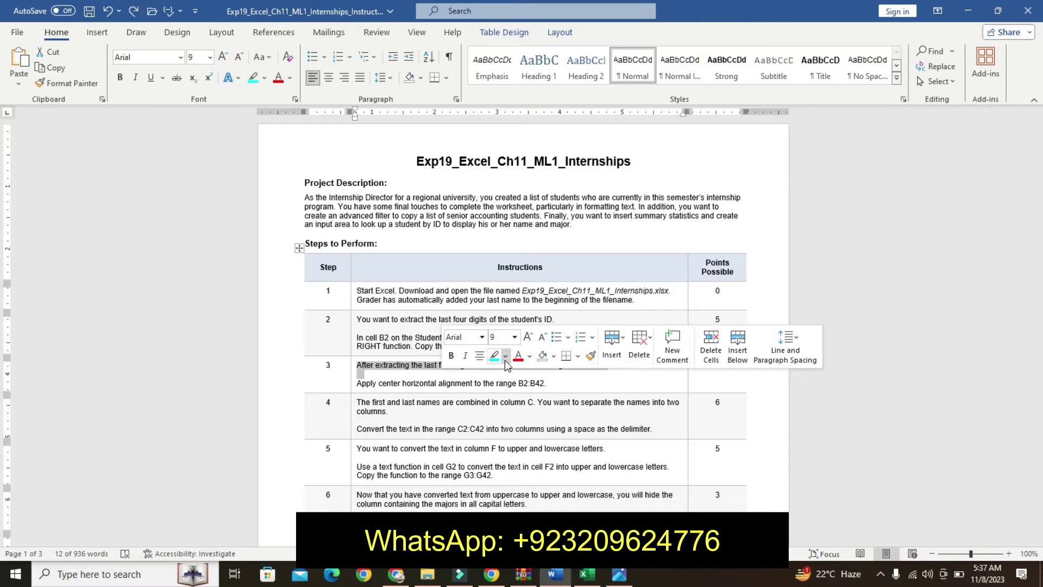
pyautogui.click(505, 356)
pyautogui.click(500, 369)
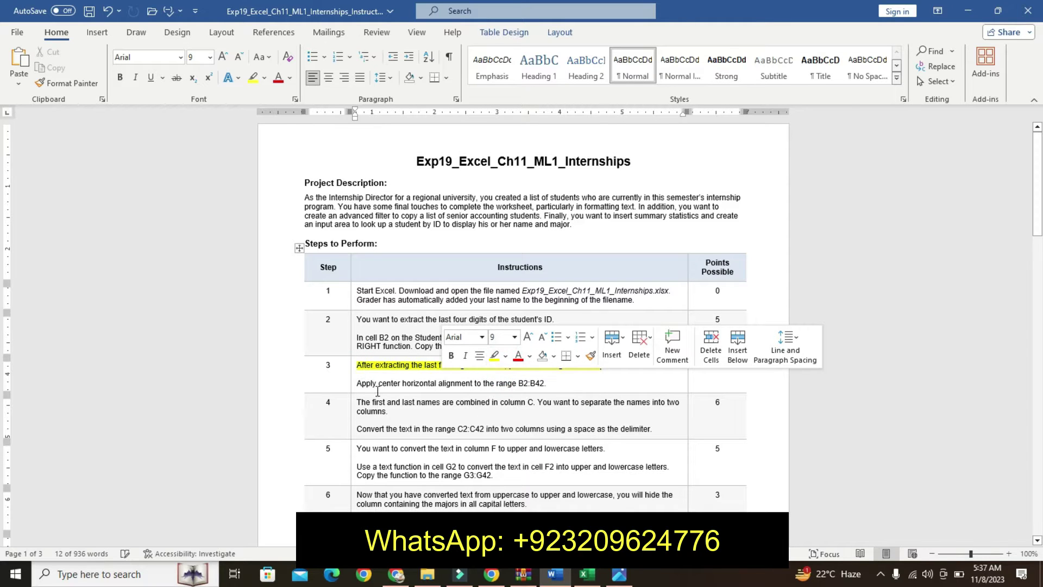
# Make Step 3's alignment instruction 10 pt, bold, with turquoise highlight
pyautogui.moveTo(357, 383); pyautogui.dragTo(545, 383)
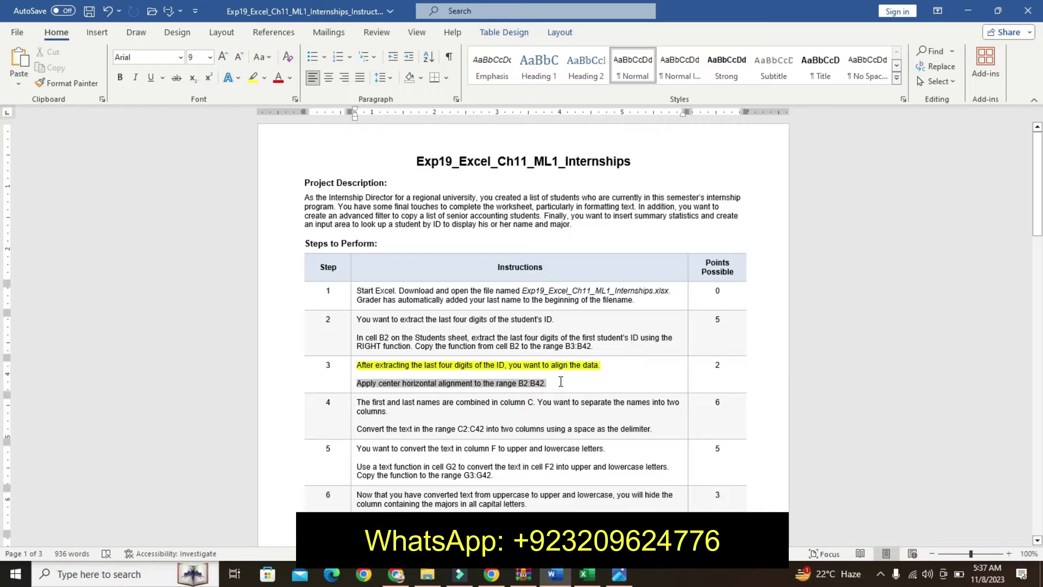
pyautogui.click(632, 339)
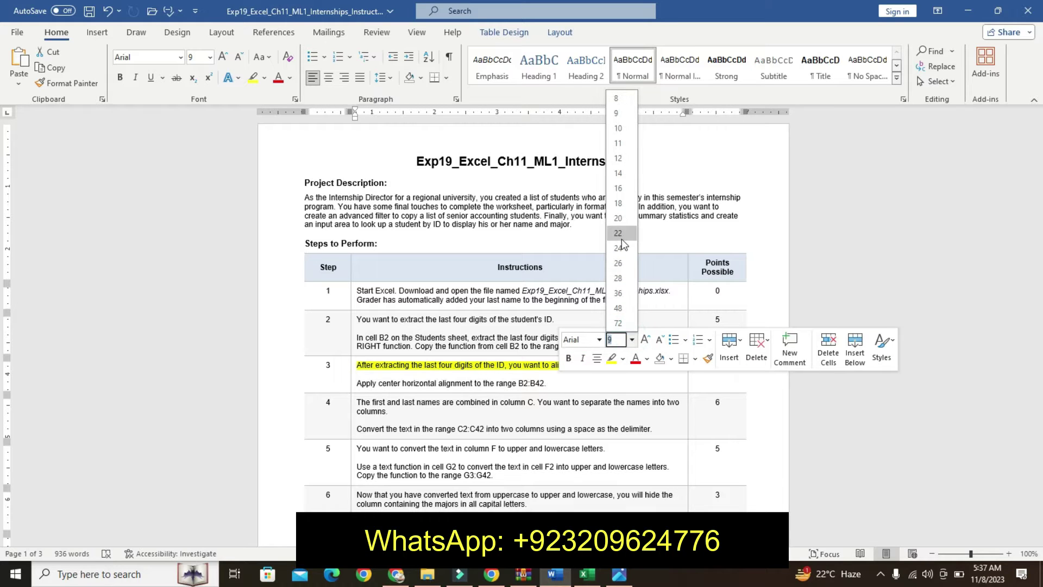
pyautogui.click(617, 128)
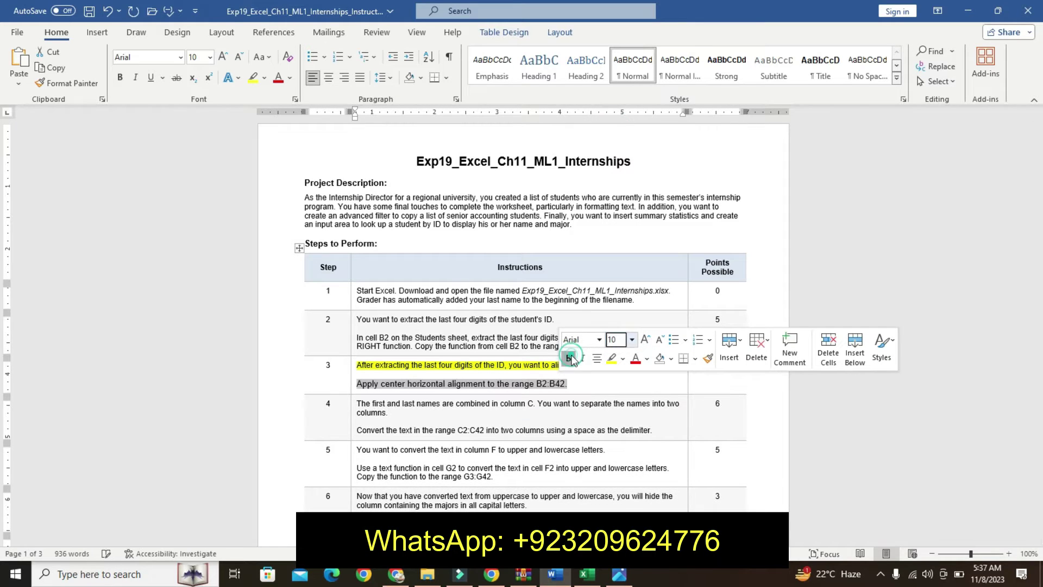
pyautogui.click(569, 358)
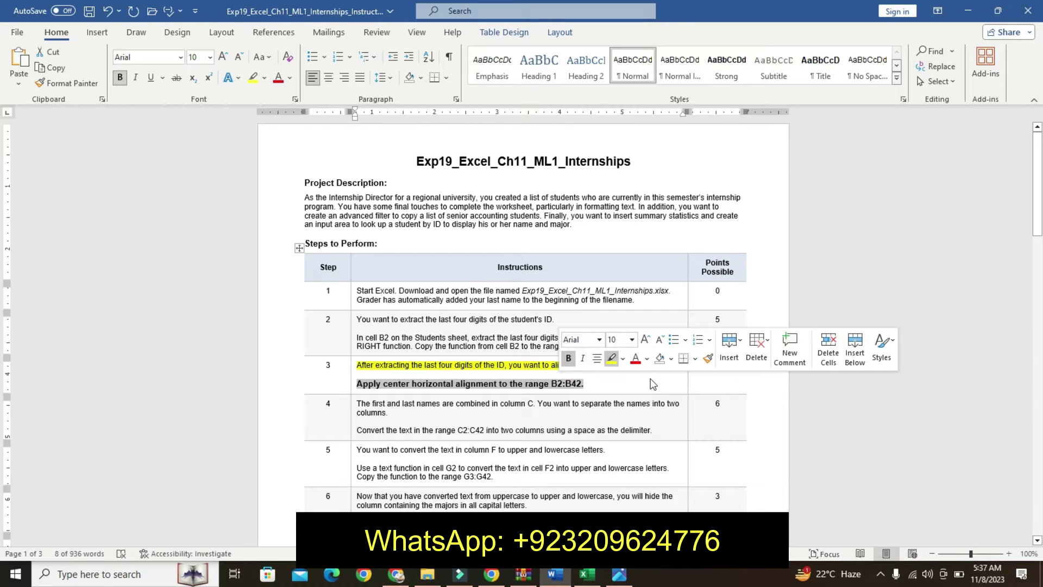
pyautogui.click(623, 358)
pyautogui.click(654, 377)
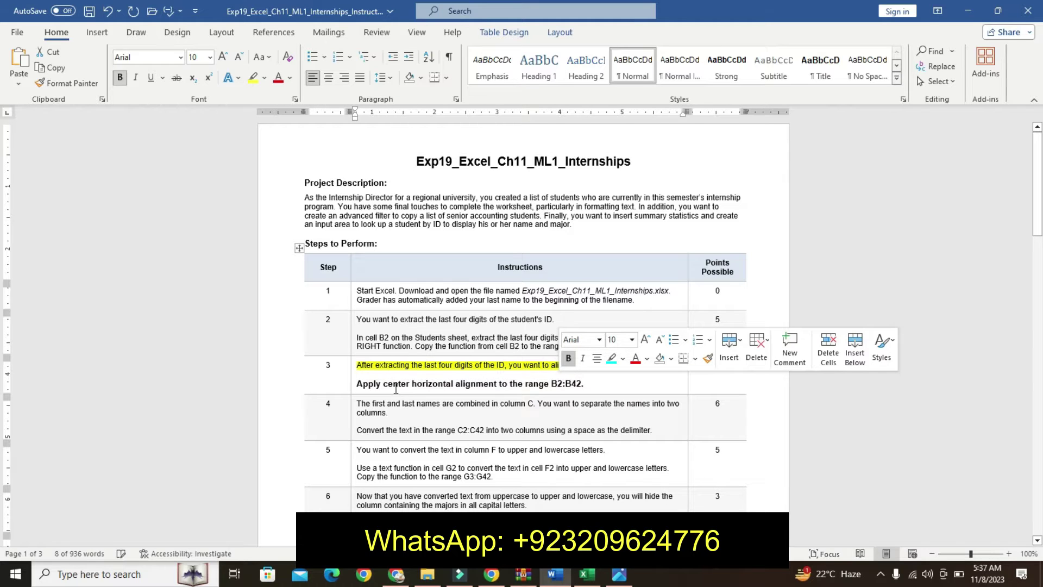
pyautogui.moveTo(364, 384); pyautogui.dragTo(580, 386)
pyautogui.click(528, 384)
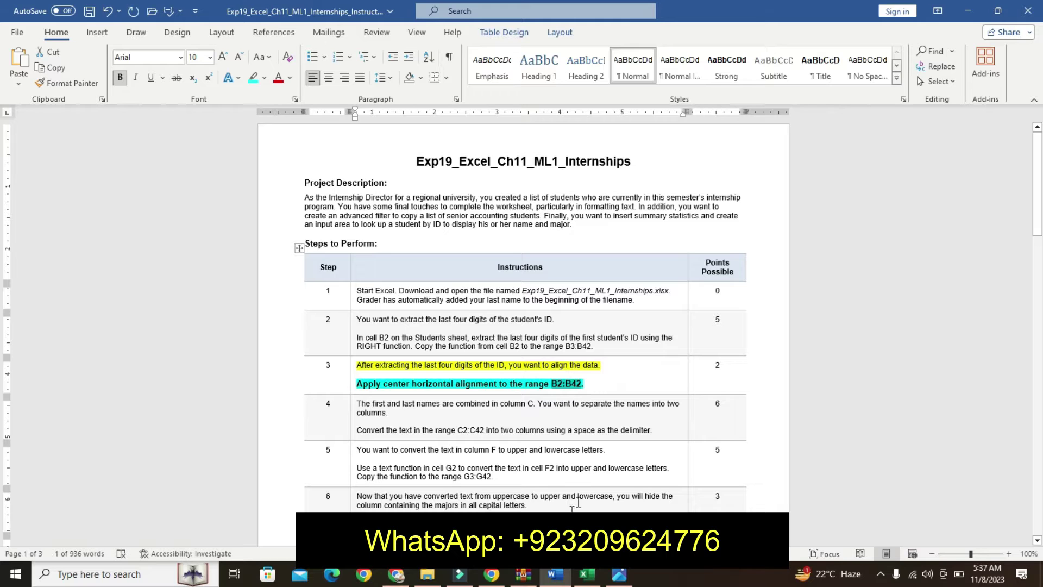
# Select B2:B42 via the Name Box and centre the Last 4 values
pyautogui.click(587, 574)
pyautogui.click(26, 120)
pyautogui.write('B2:B42')
pyautogui.press('Return')
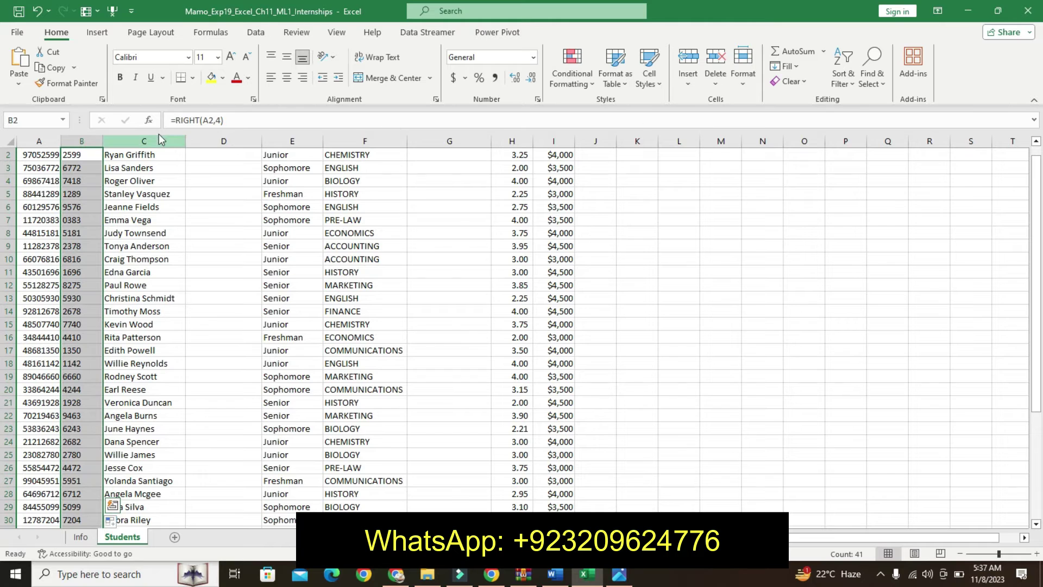
pyautogui.click(286, 77)
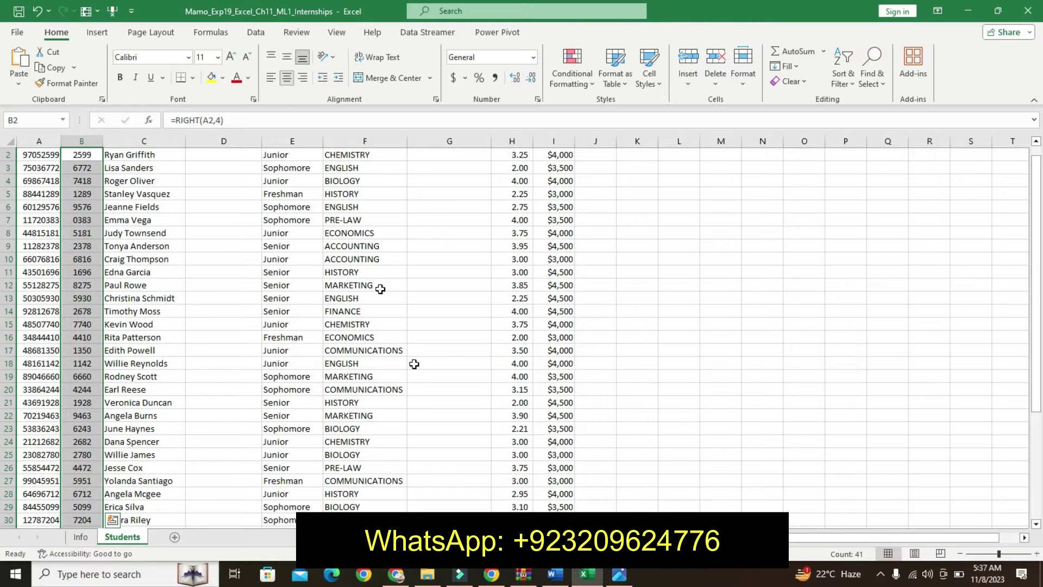
pyautogui.click(568, 580)
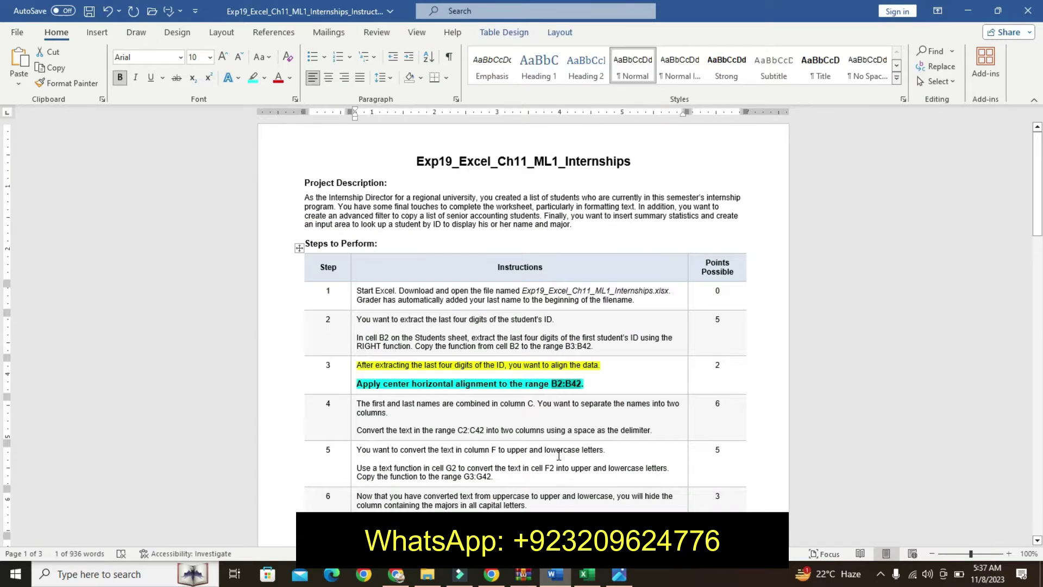
# Clear Step 3's formatting and highlight Step 4's first sentence yellow
pyautogui.hotkey('ctrl', 'z')
pyautogui.hotkey('ctrl', 'z')
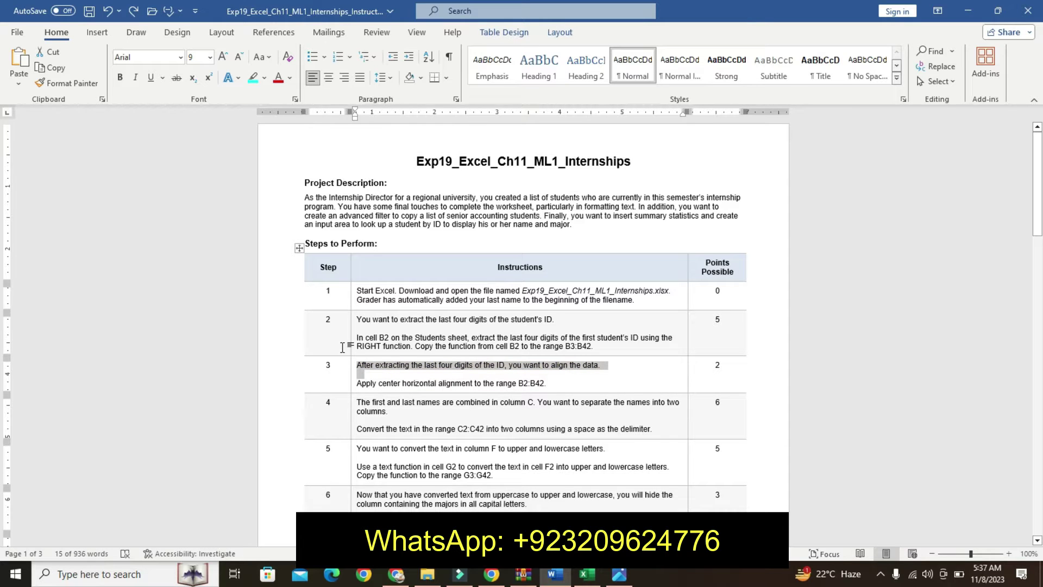
pyautogui.moveTo(358, 403); pyautogui.dragTo(387, 412)
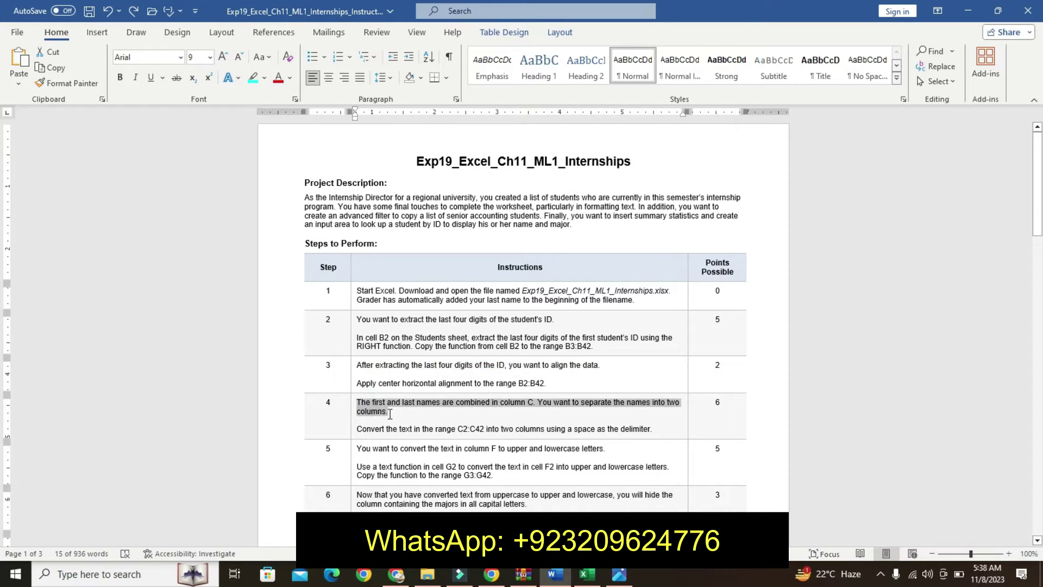
pyautogui.click(454, 397)
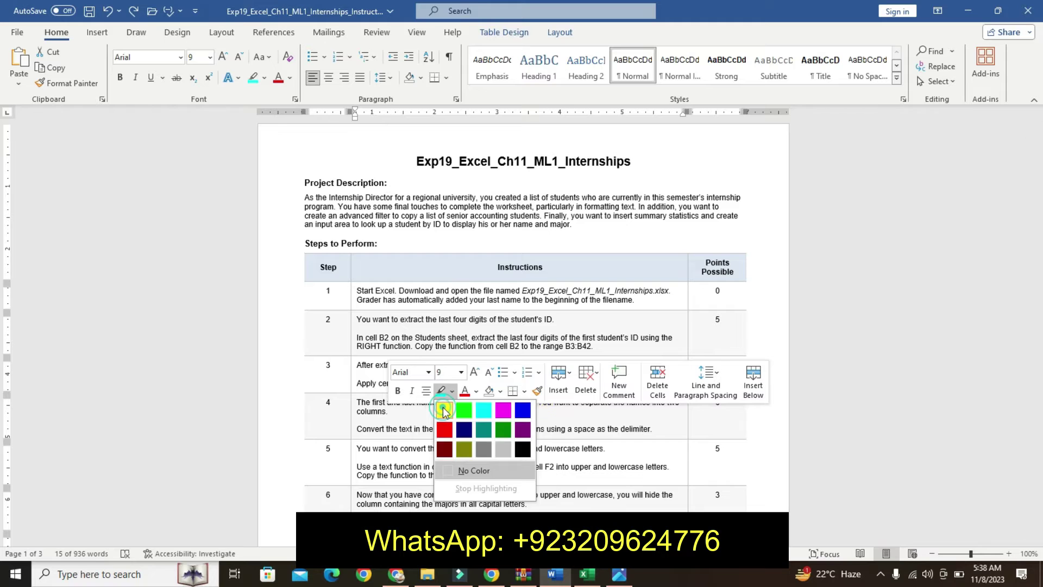
pyautogui.click(463, 406)
# Make Step 4's Convert line 12 pt, bold, with cyan highlight
pyautogui.moveTo(358, 430); pyautogui.dragTo(659, 430)
pyautogui.click(732, 389)
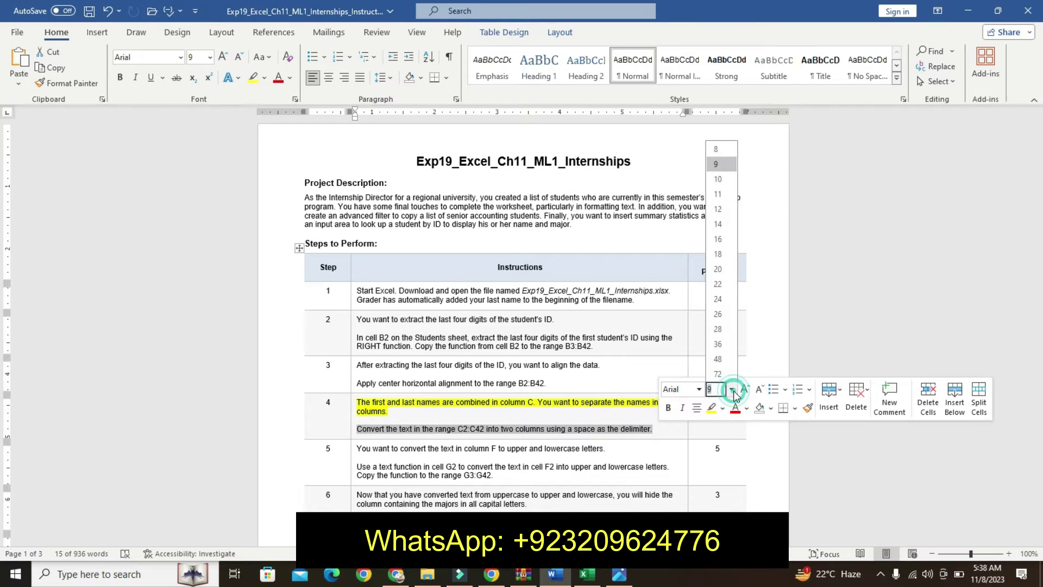
pyautogui.click(718, 207)
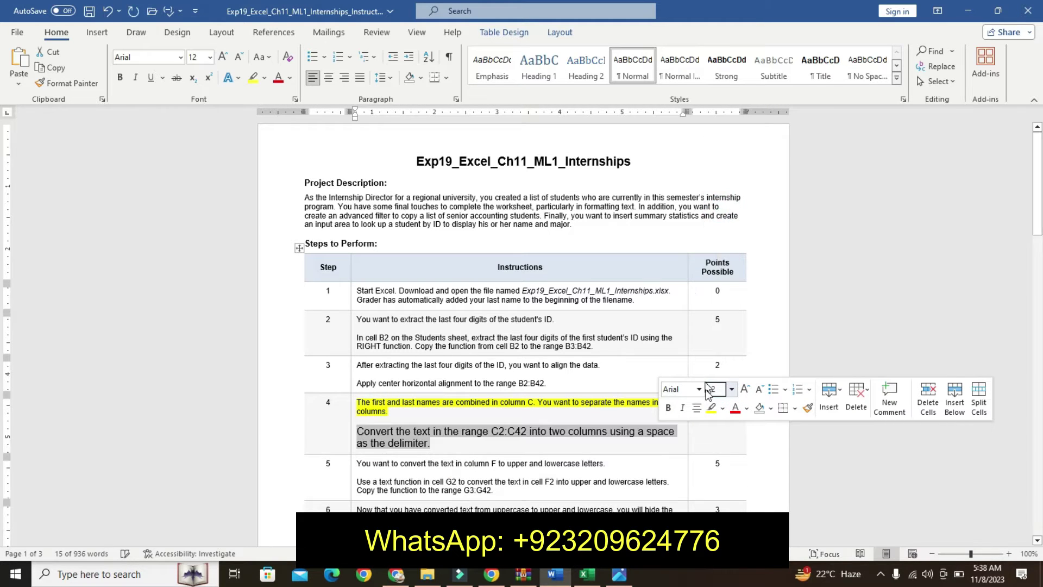
pyautogui.click(669, 408)
pyautogui.click(722, 408)
pyautogui.click(753, 429)
pyautogui.moveTo(469, 431); pyautogui.dragTo(538, 435)
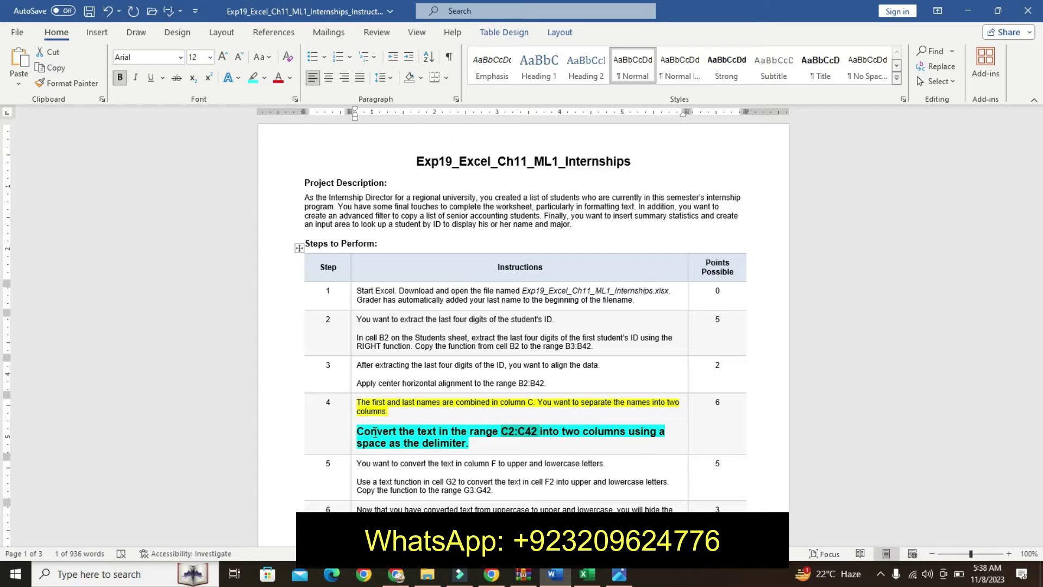
pyautogui.click(593, 576)
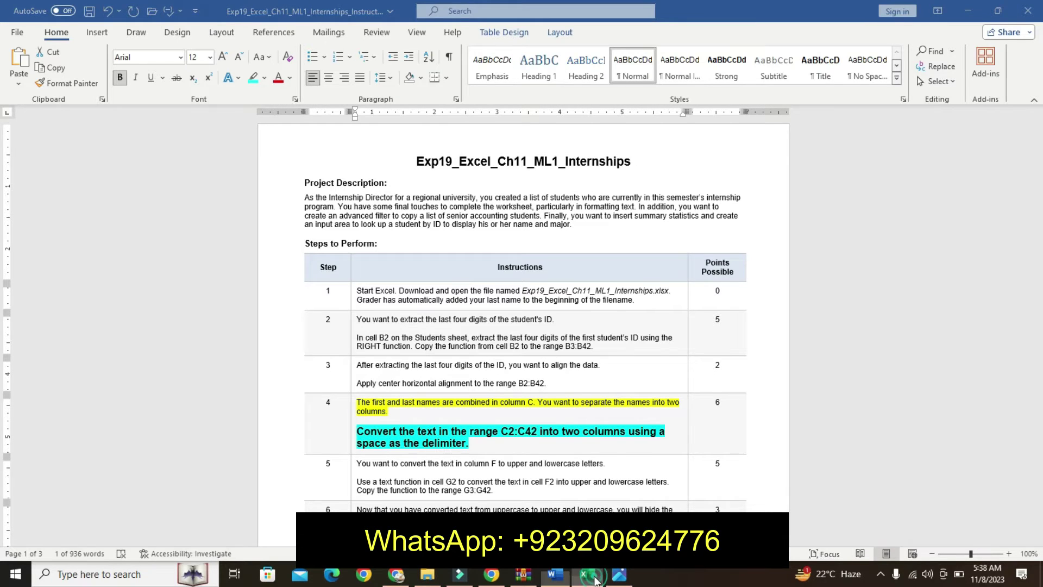
# Select C2:C42 and start Data > Text to Columns
pyautogui.click(19, 120)
pyautogui.write('C2:C42')
pyautogui.press('Return')
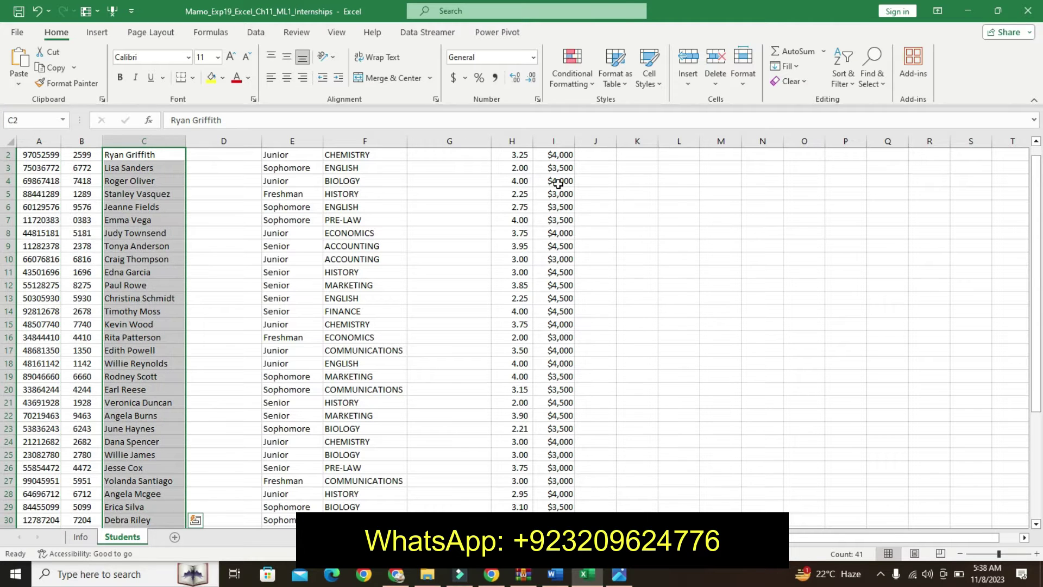
pyautogui.scroll(1, 1000, 217)
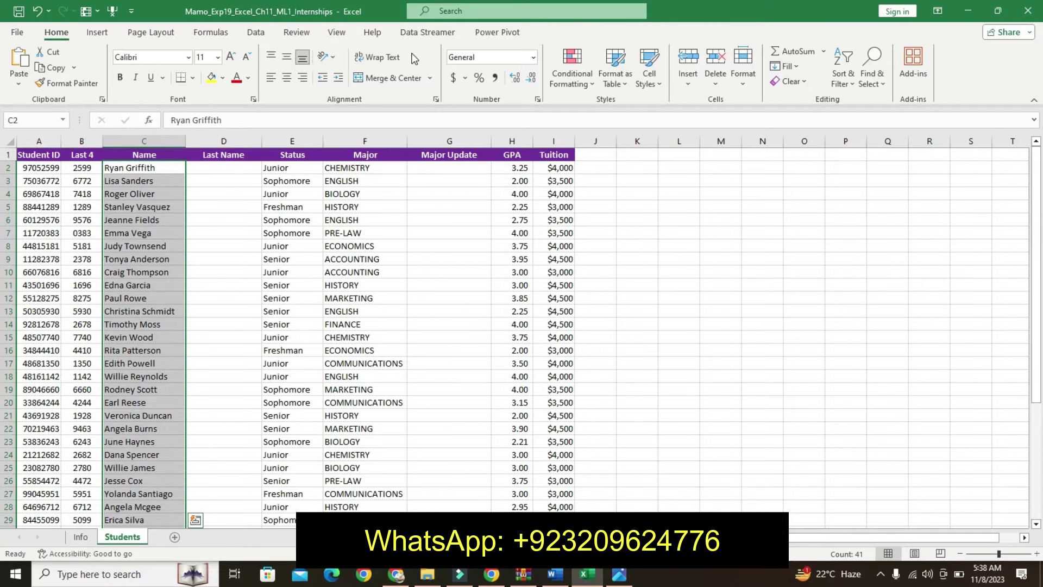
pyautogui.click(257, 32)
pyautogui.click(554, 574)
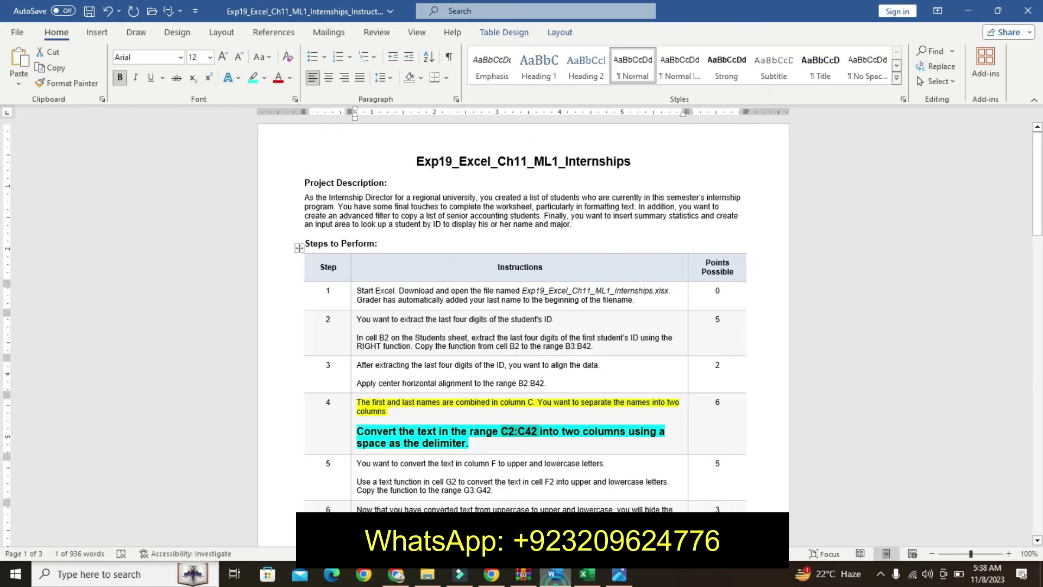
pyautogui.moveTo(585, 575)
pyautogui.click(590, 579)
pyautogui.click(506, 84)
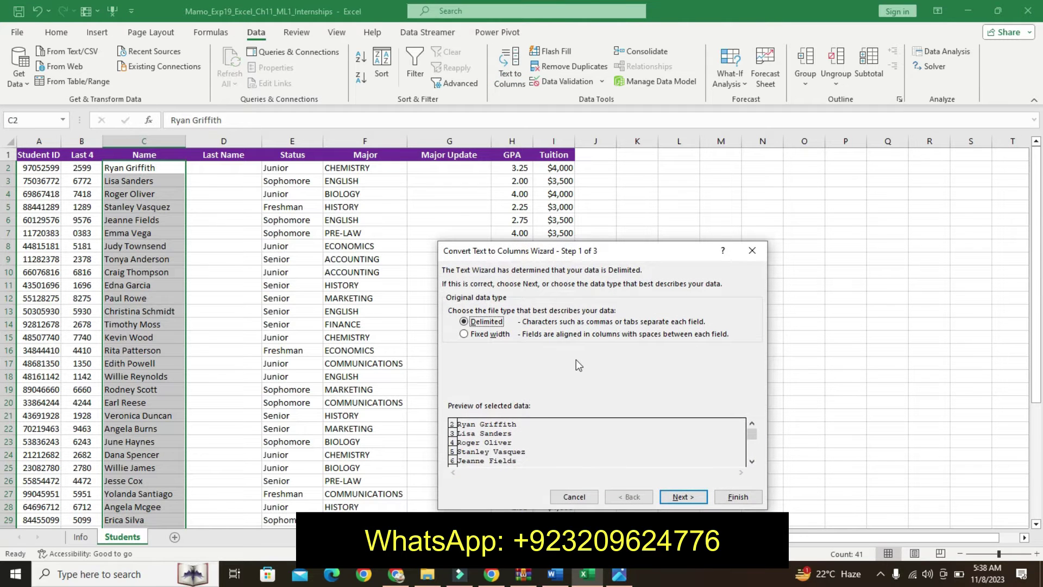
# Choose Delimited with Space as the delimiter and advance to the column format step
pyautogui.click(554, 576)
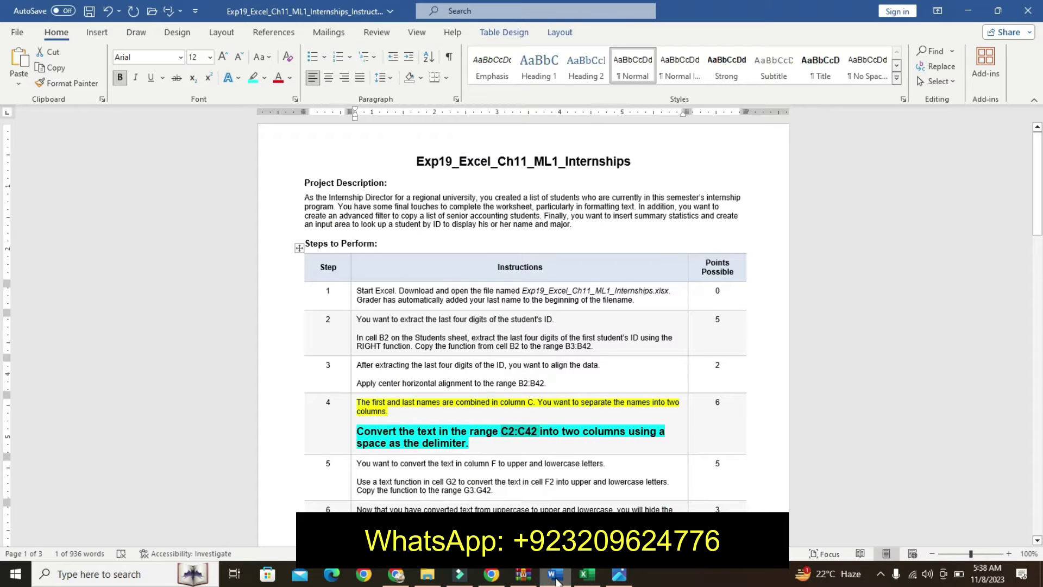
pyautogui.click(587, 575)
pyautogui.click(689, 498)
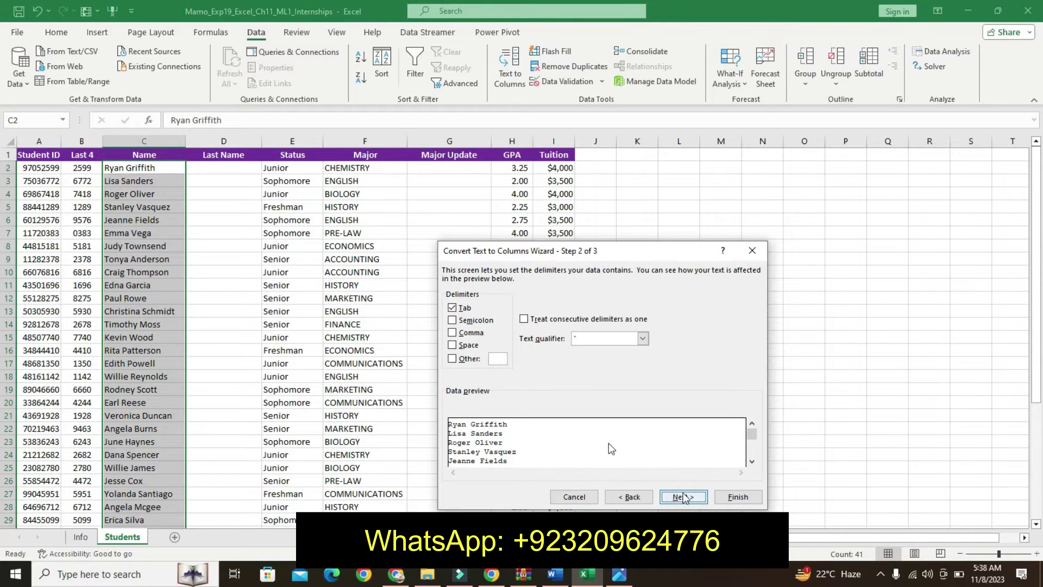
pyautogui.click(465, 345)
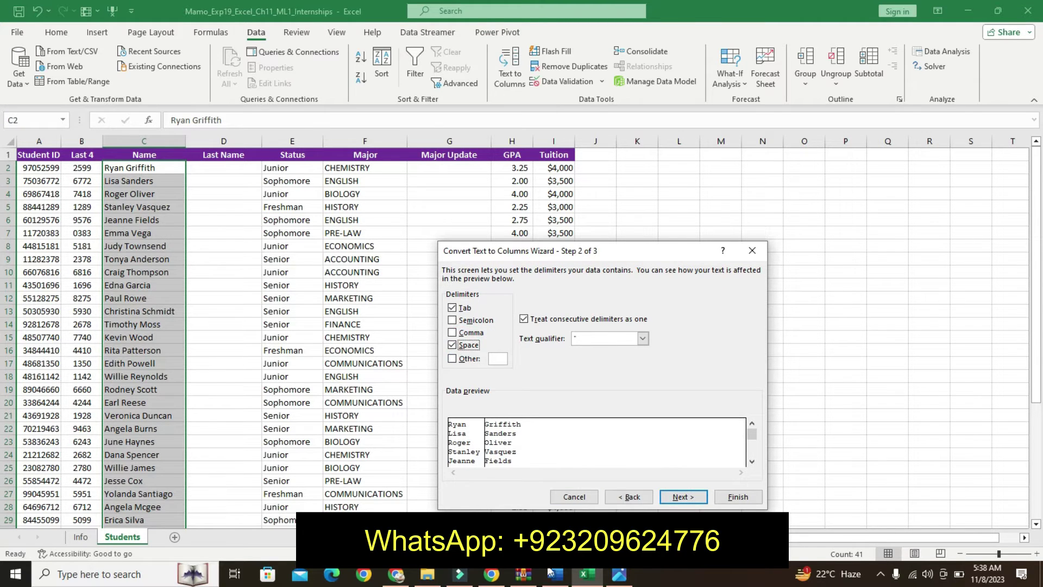
pyautogui.click(555, 575)
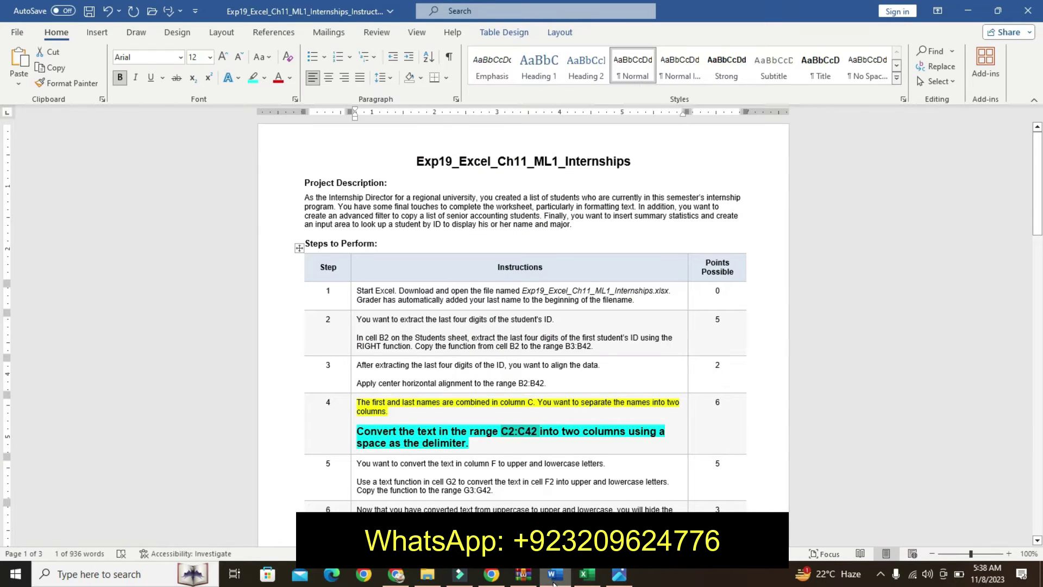
pyautogui.click(587, 575)
pyautogui.click(683, 496)
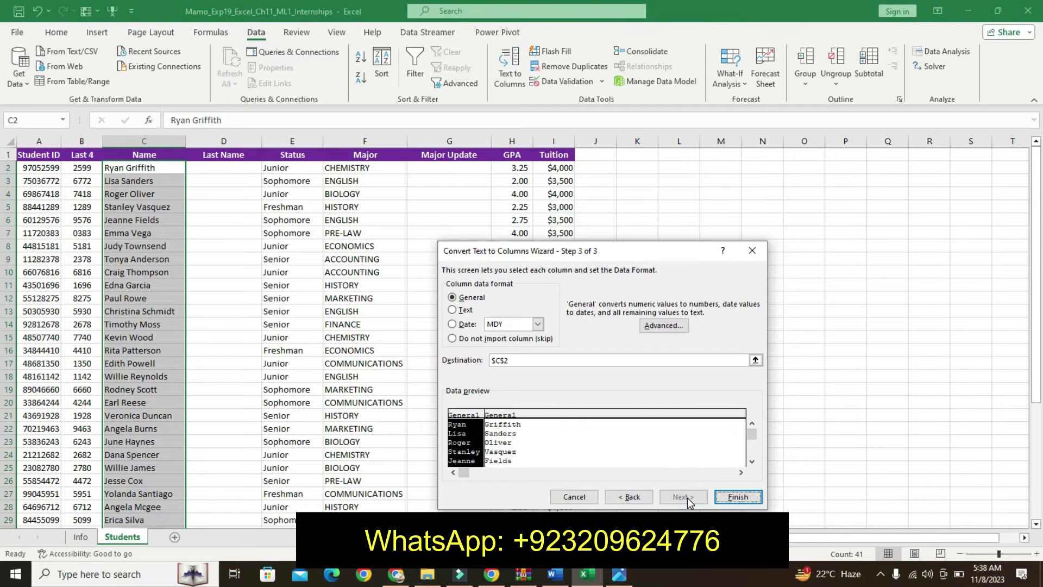
# Finish the wizard so last names fill column D, then open the final-result picture
pyautogui.click(554, 576)
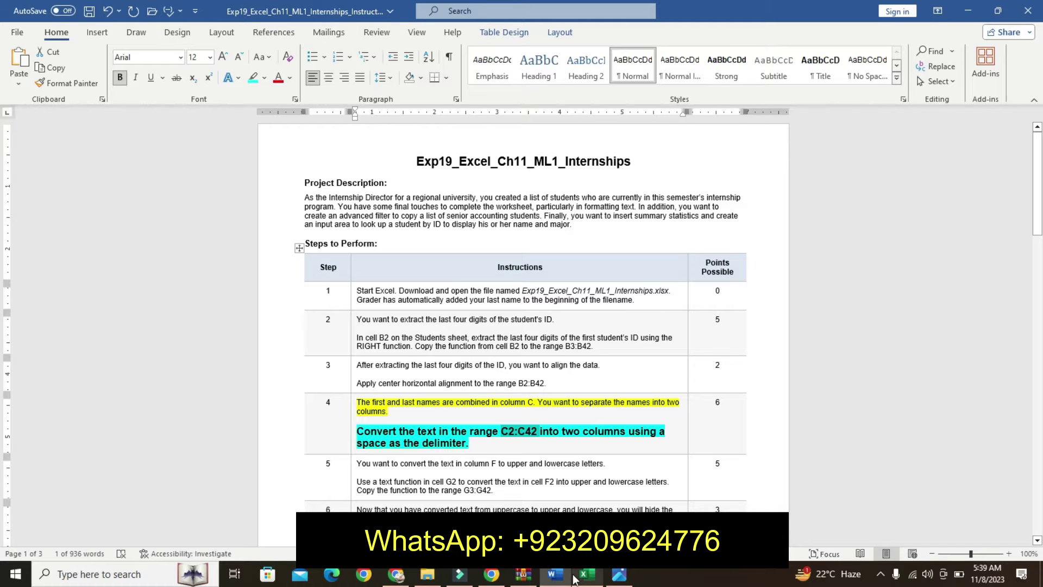
pyautogui.moveTo(586, 575)
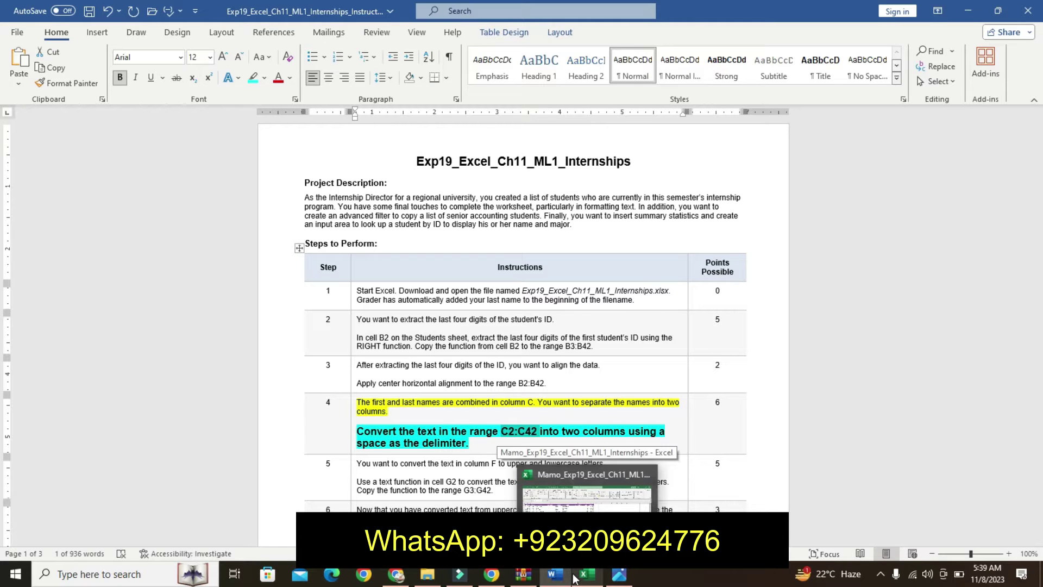
pyautogui.click(576, 577)
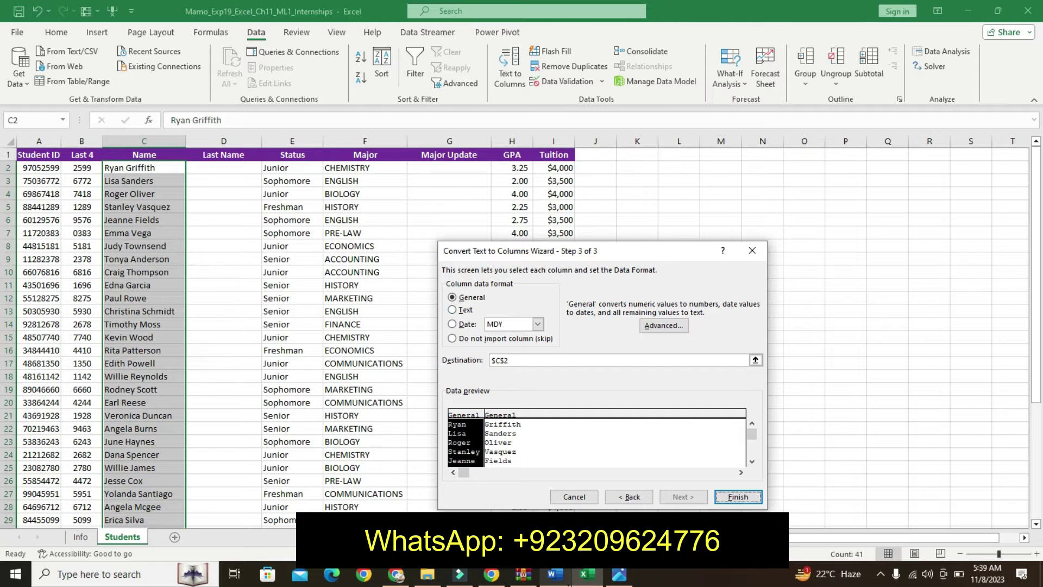
pyautogui.click(561, 583)
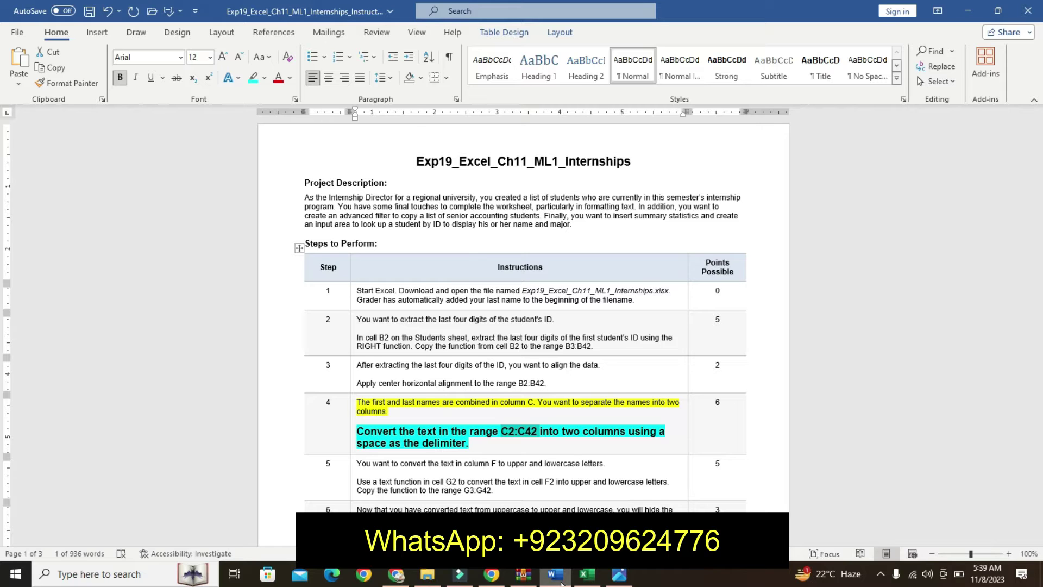
pyautogui.click(587, 574)
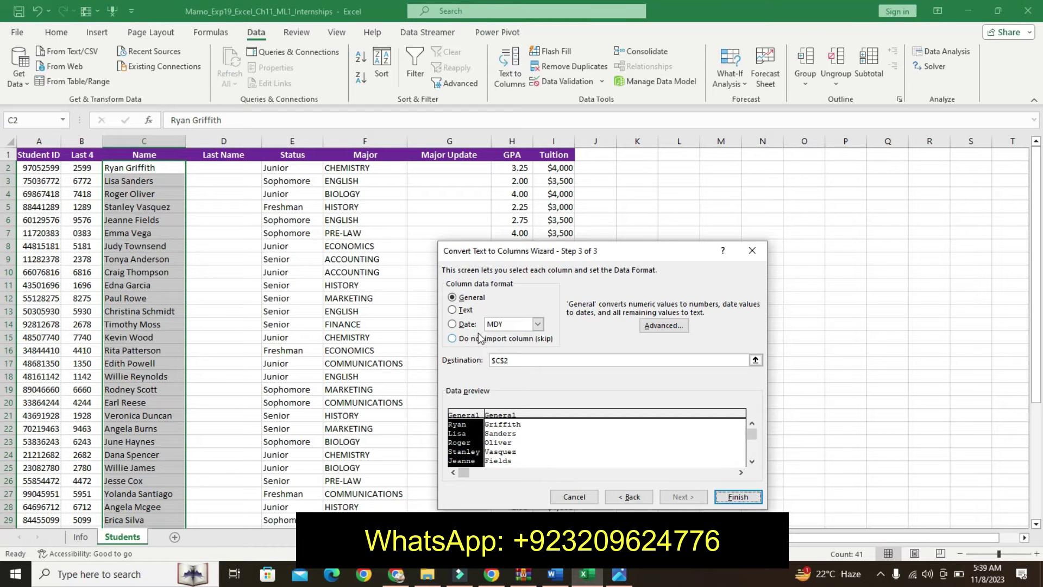
pyautogui.click(731, 496)
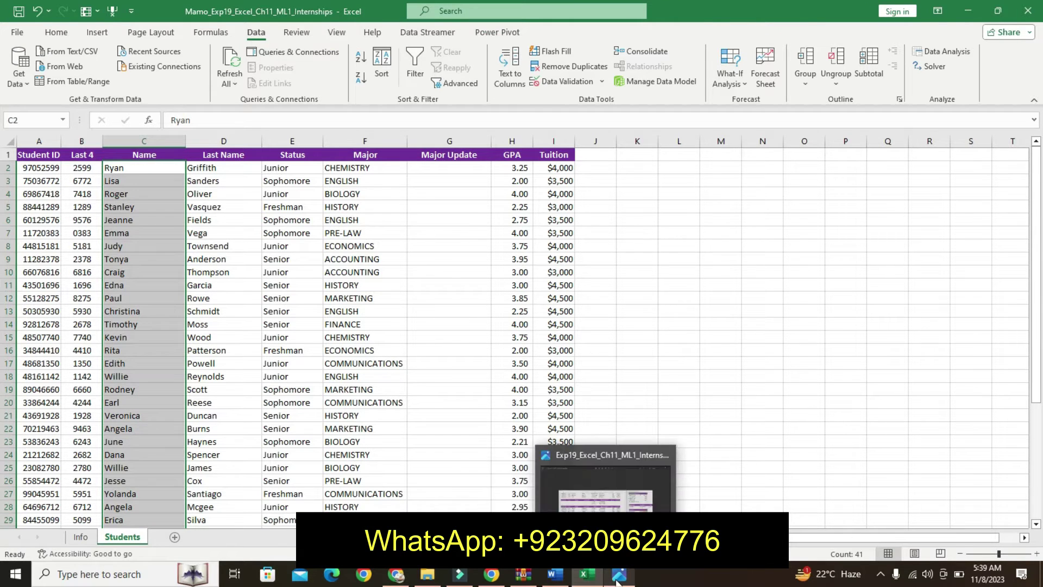
pyautogui.moveTo(619, 575)
pyautogui.click(601, 464)
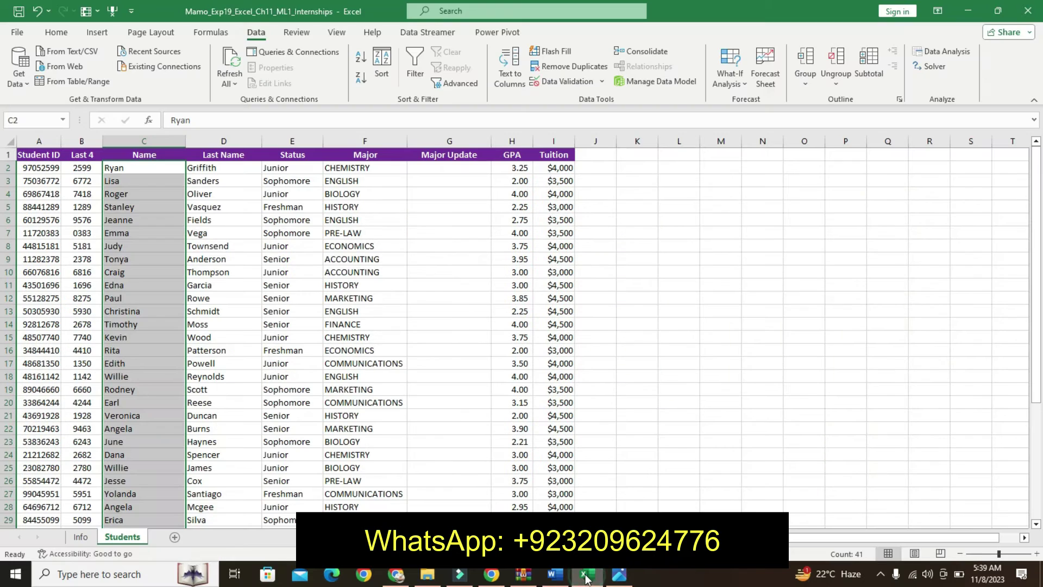
# Switch between Excel and Word, ending on the Word instructions at step 4
pyautogui.click(587, 575)
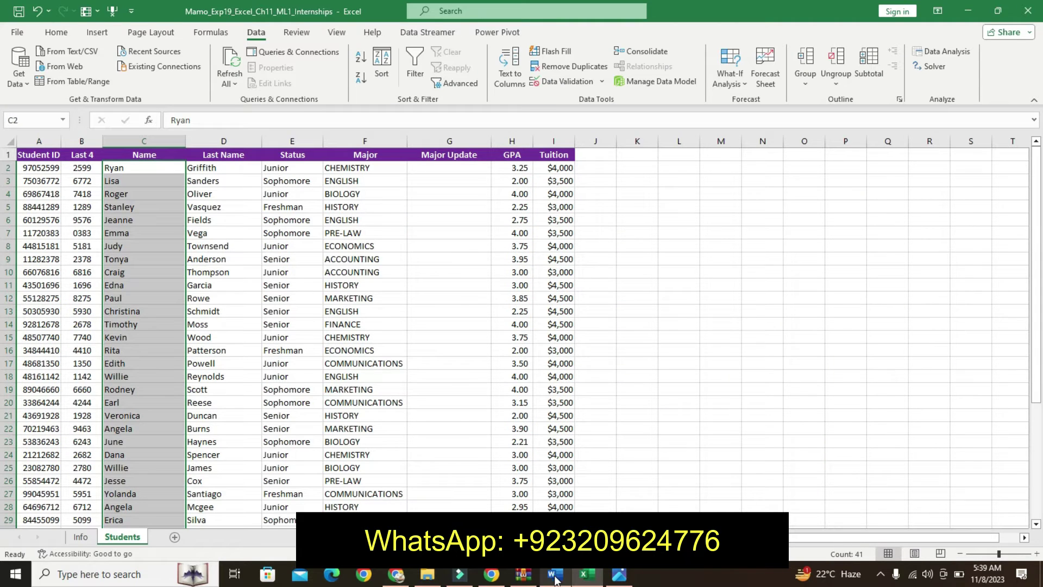
pyautogui.click(554, 574)
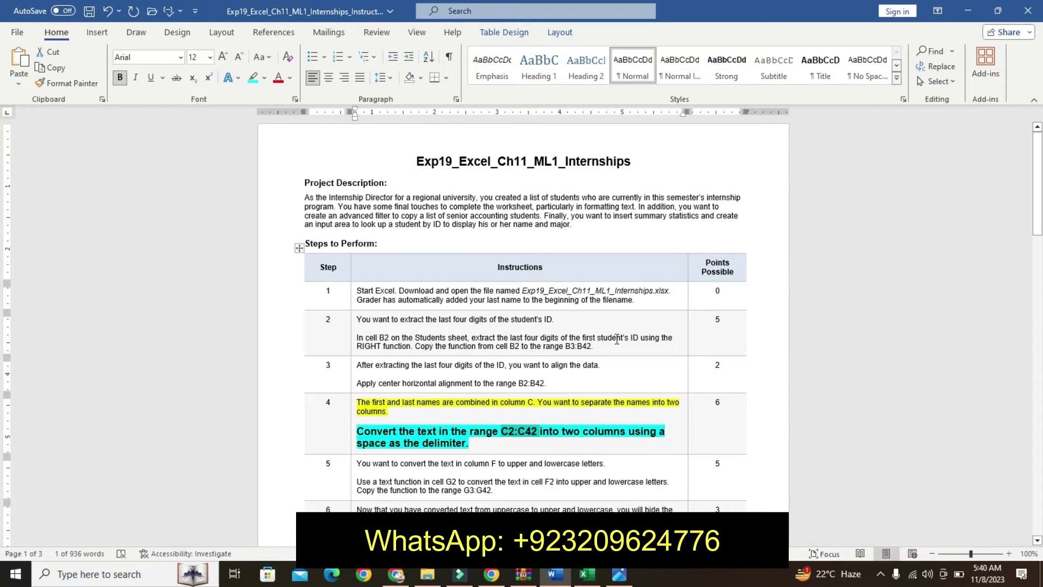
pyautogui.click(586, 574)
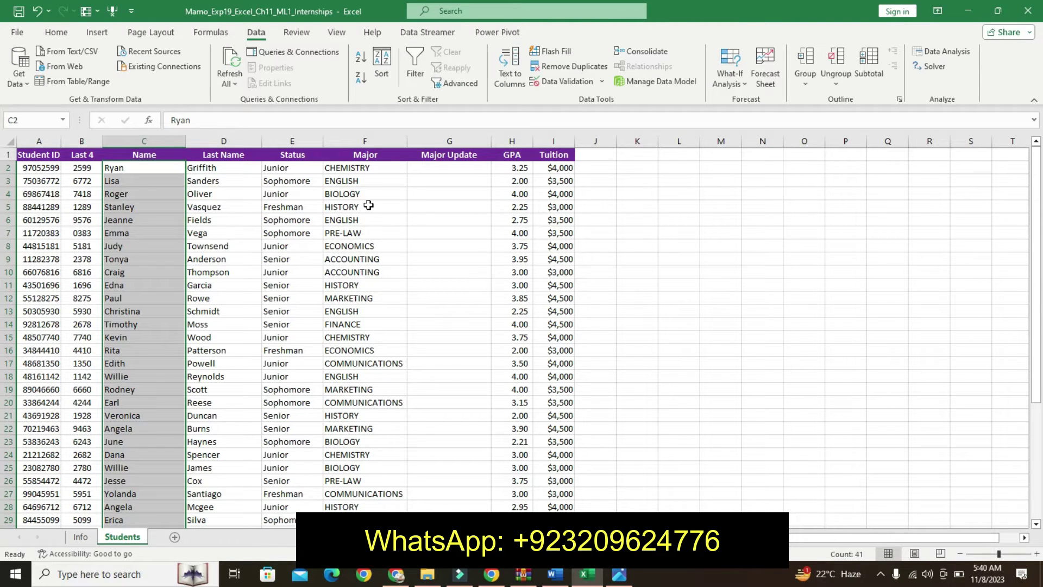
pyautogui.click(552, 576)
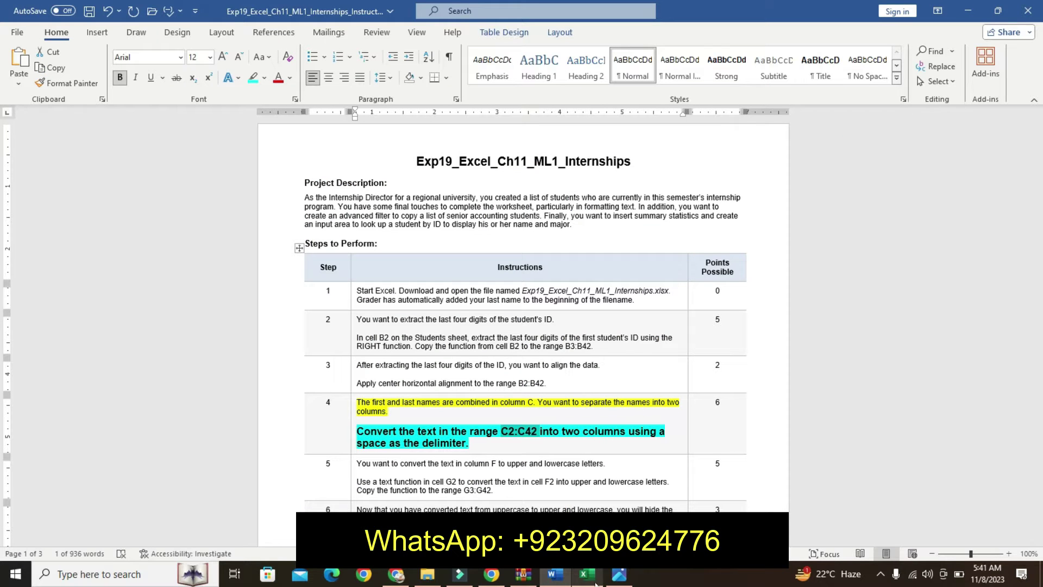
# Undo step 4's emphasis and highlight step 5's first sentence yellow
pyautogui.hotkey('ctrl', 'z')
pyautogui.hotkey('ctrl', 'z')
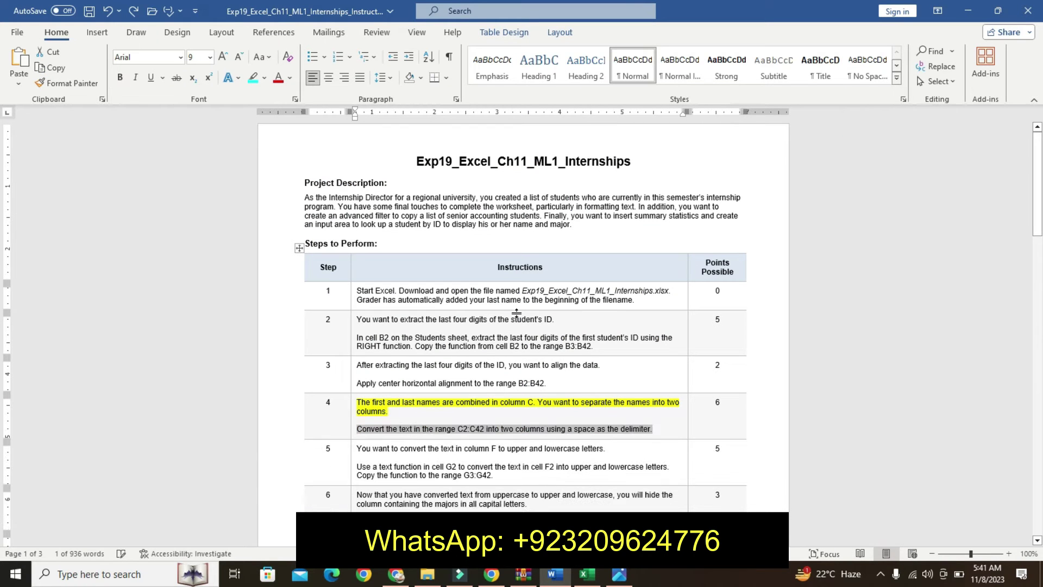
pyautogui.hotkey('ctrl', 'z')
pyautogui.moveTo(1038, 189); pyautogui.dragTo(1041, 226)
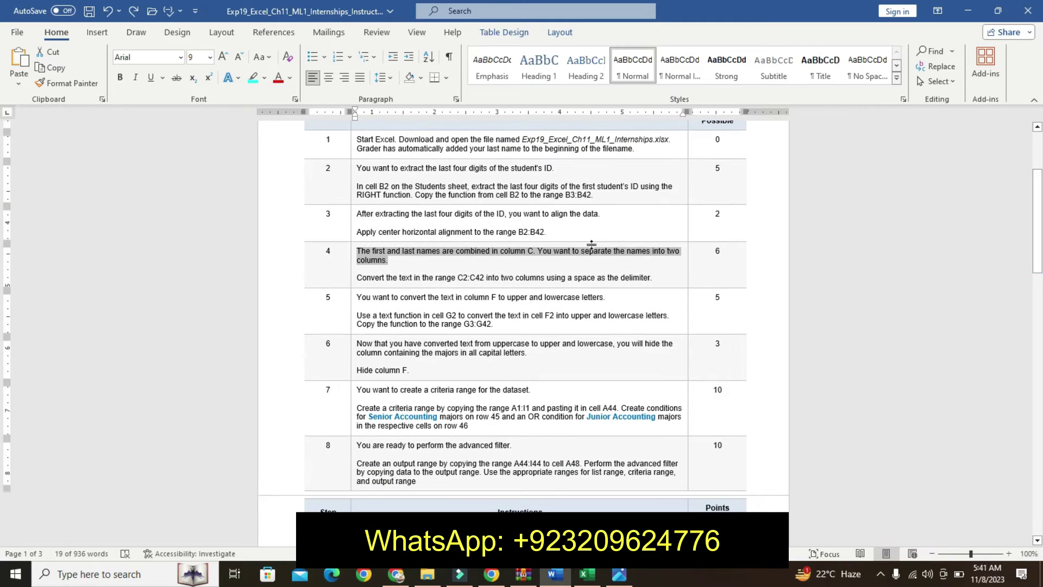
pyautogui.tripleClick(358, 296)
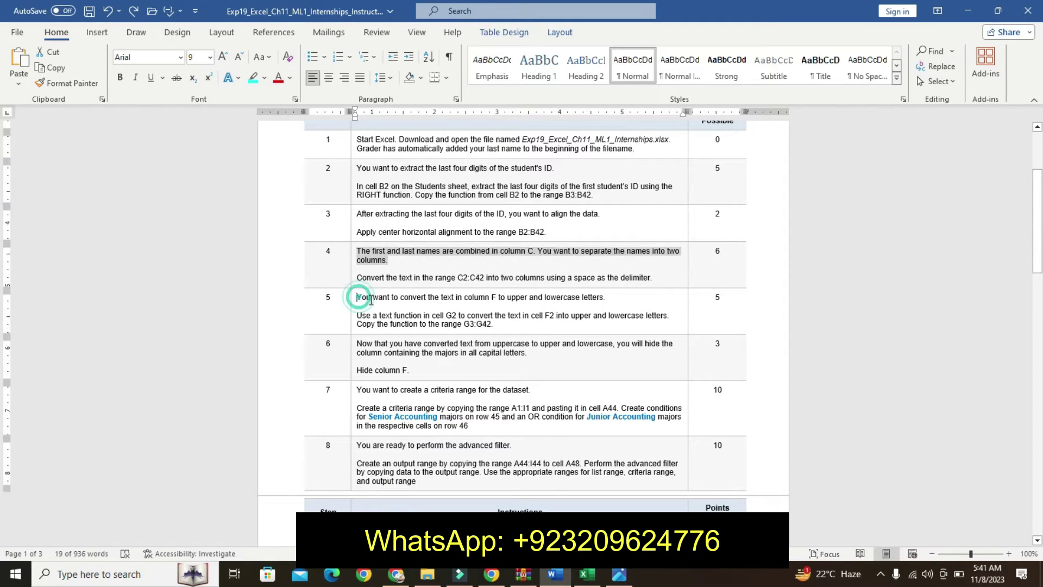
pyautogui.click(438, 282)
pyautogui.click(429, 297)
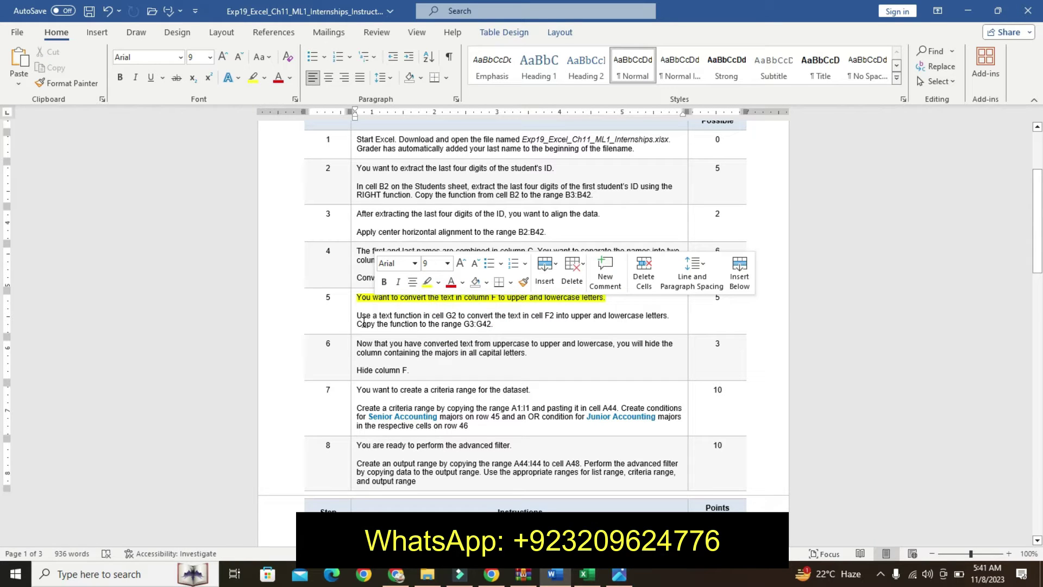
# Make step 5's G2 instruction paragraph bold, 12 pt, with turquoise highlight
pyautogui.moveTo(358, 316); pyautogui.dragTo(494, 322)
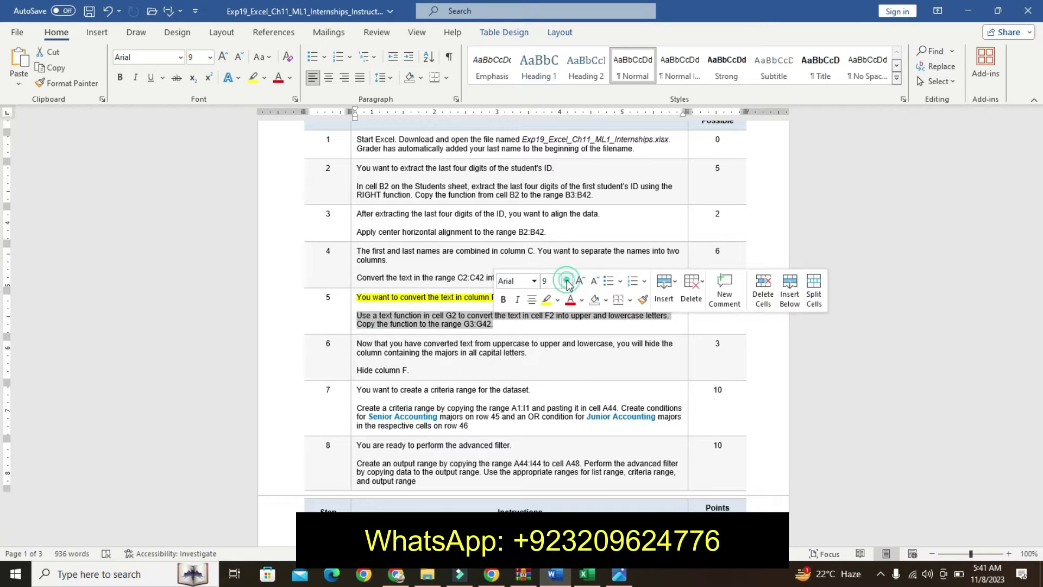
pyautogui.click(567, 281)
pyautogui.click(553, 358)
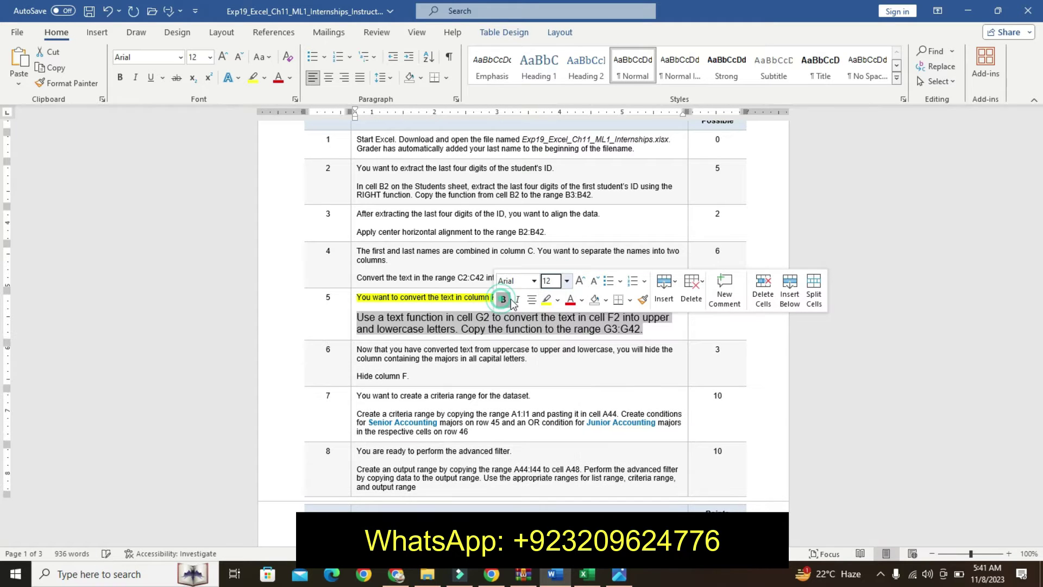
pyautogui.click(503, 299)
pyautogui.click(557, 300)
pyautogui.click(591, 326)
pyautogui.click(379, 348)
pyautogui.moveTo(356, 316); pyautogui.dragTo(408, 344)
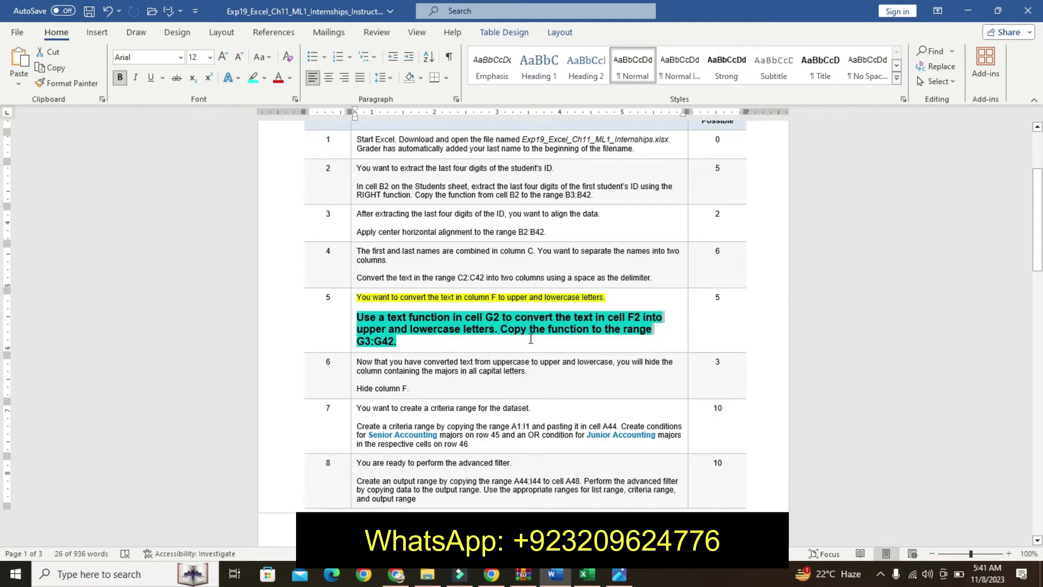
# Enter =PROPER(F2) in G2, fill it down to G42, then return to Word
pyautogui.click(587, 575)
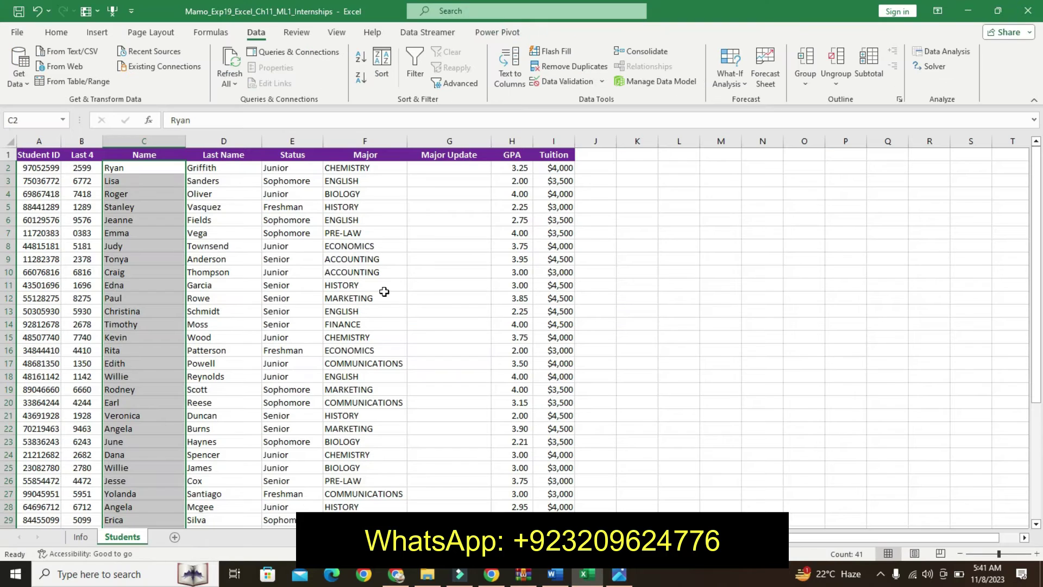
pyautogui.click(429, 168)
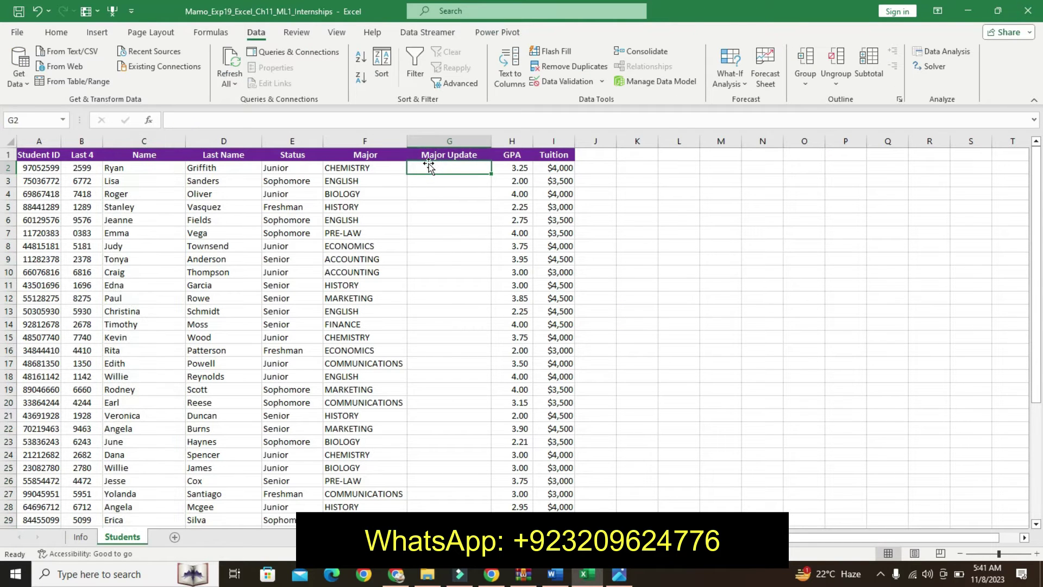
pyautogui.write('=P')
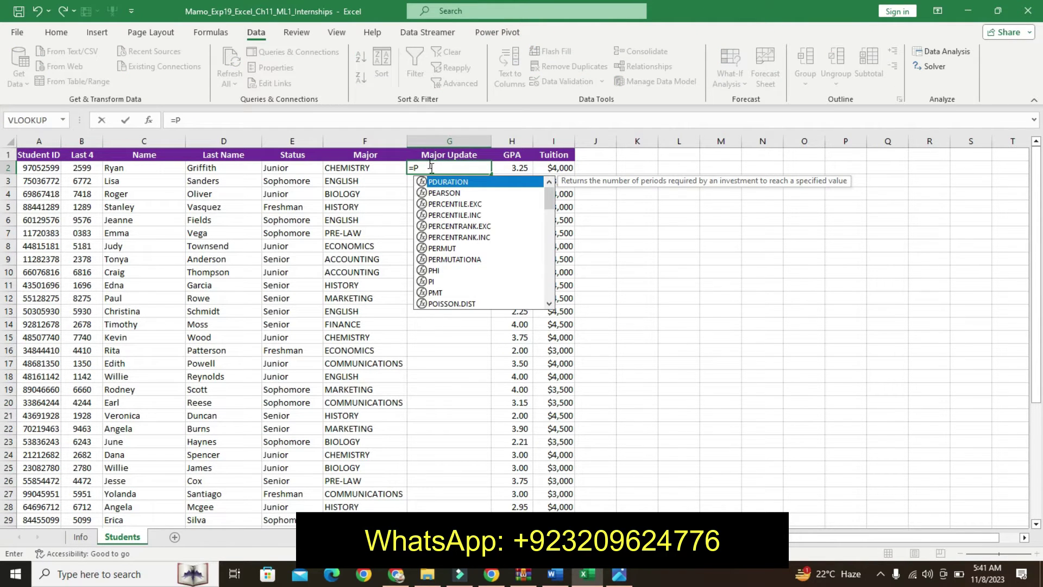
pyautogui.write('RO')
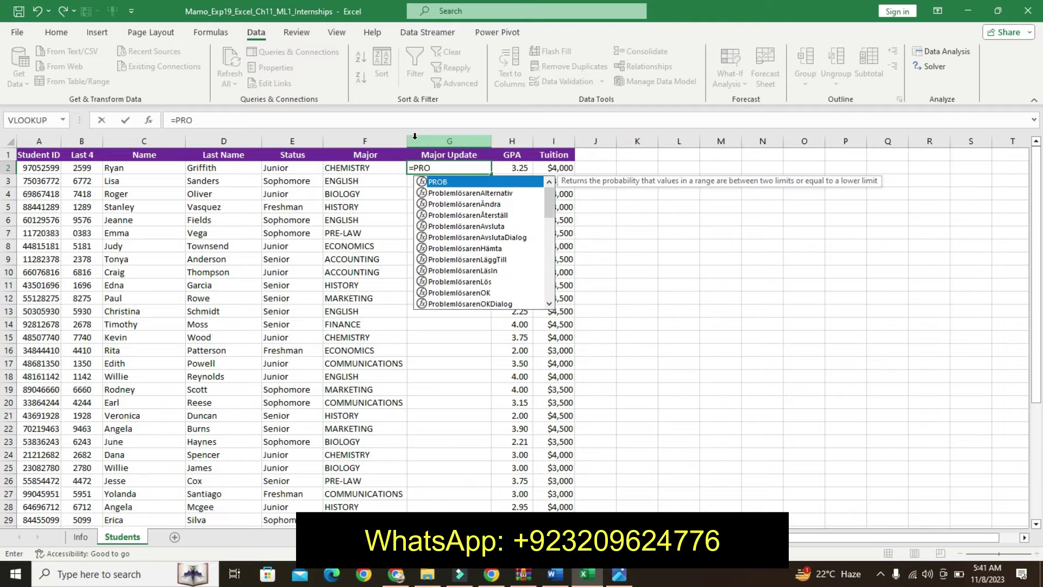
pyautogui.write('P')
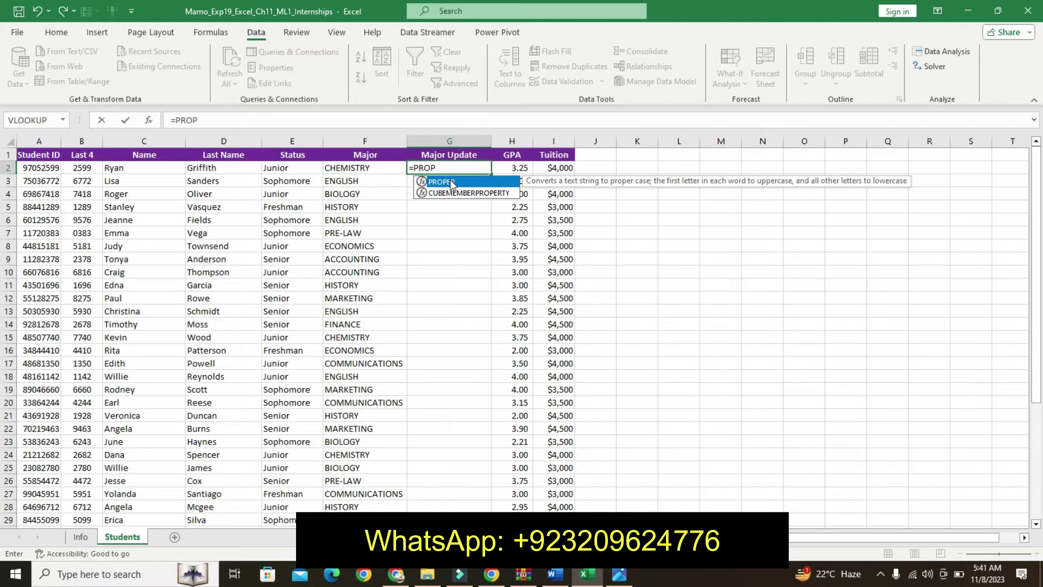
pyautogui.doubleClick(451, 183)
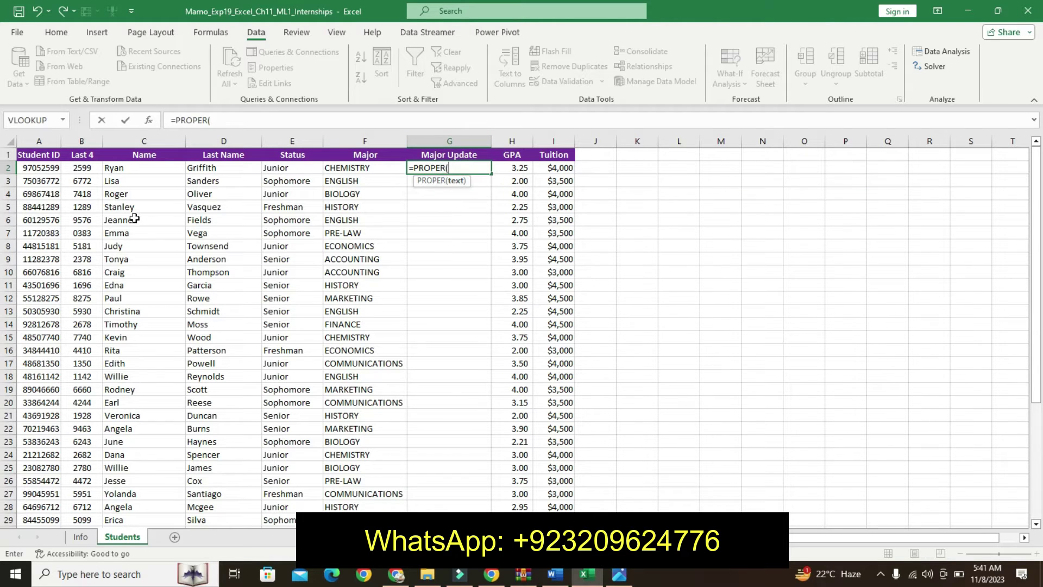
pyautogui.click(361, 167)
pyautogui.write(')')
pyautogui.press('Return')
pyautogui.click(467, 167)
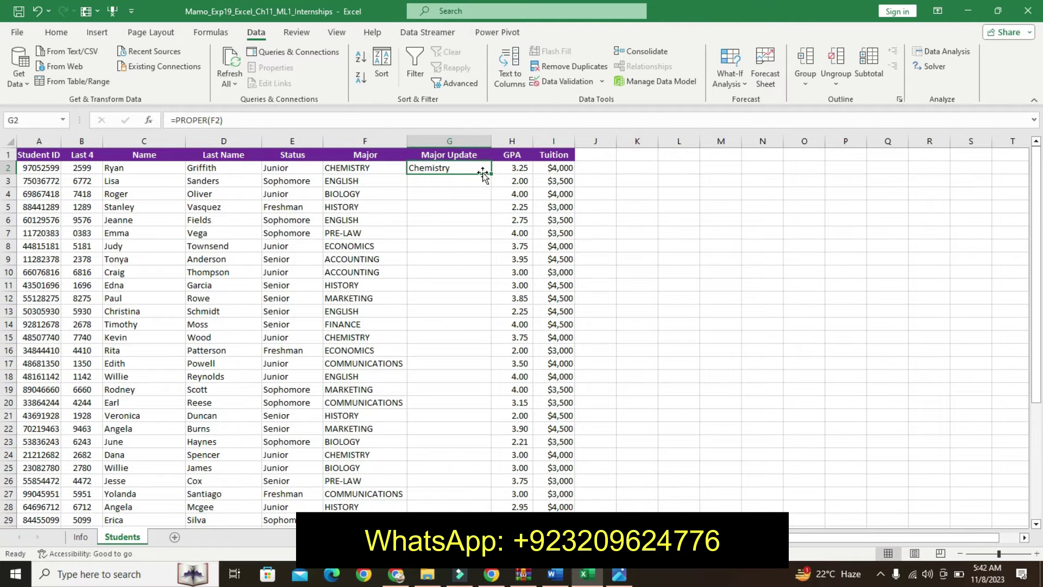
pyautogui.moveTo(490, 174)
pyautogui.mouseDown()
pyautogui.moveTo(441, 584)
pyautogui.moveTo(445, 456)
pyautogui.mouseUp()
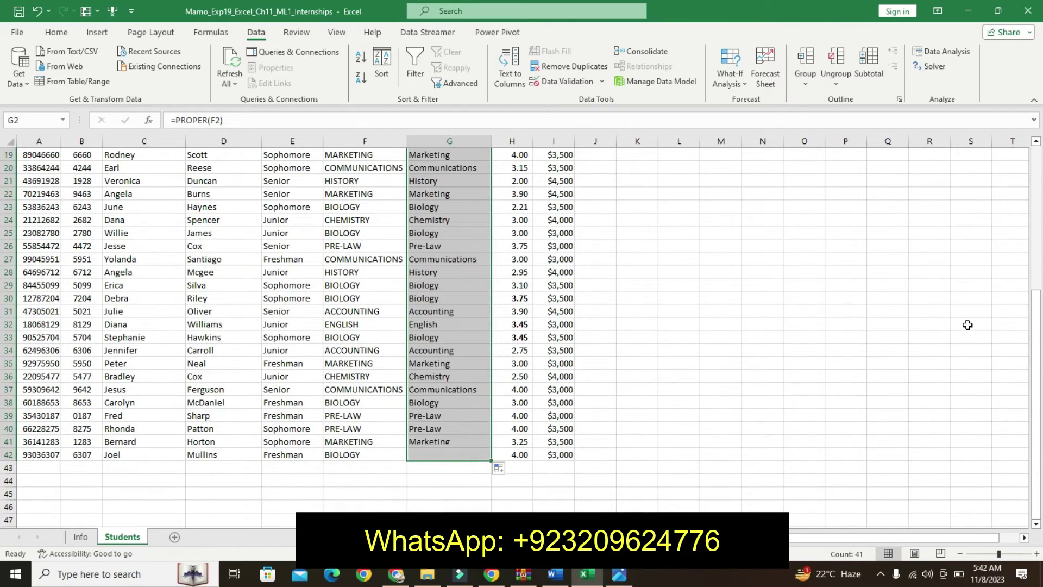
pyautogui.moveTo(1033, 348); pyautogui.dragTo(1033, 163)
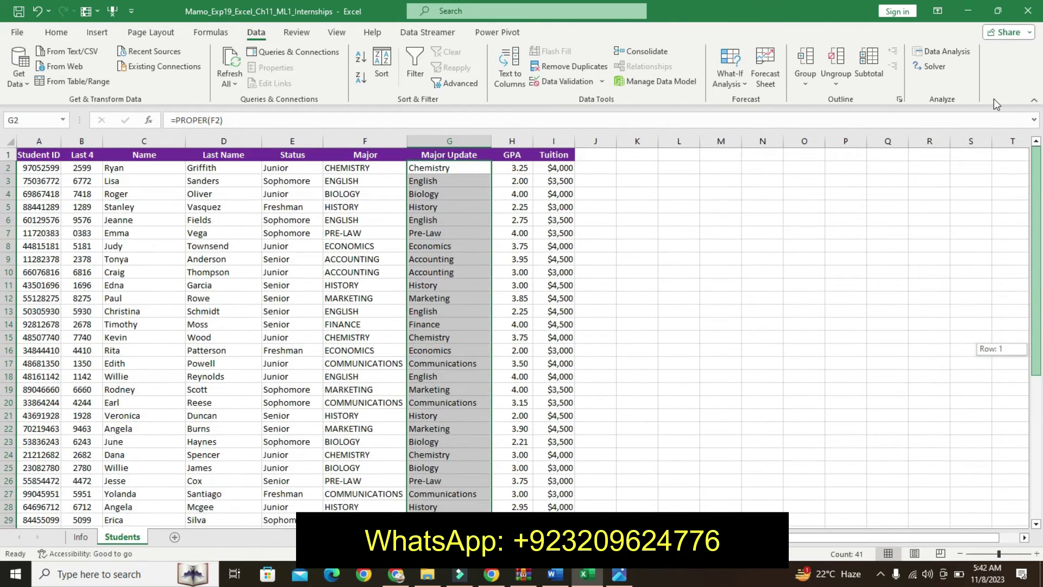
pyautogui.click(555, 575)
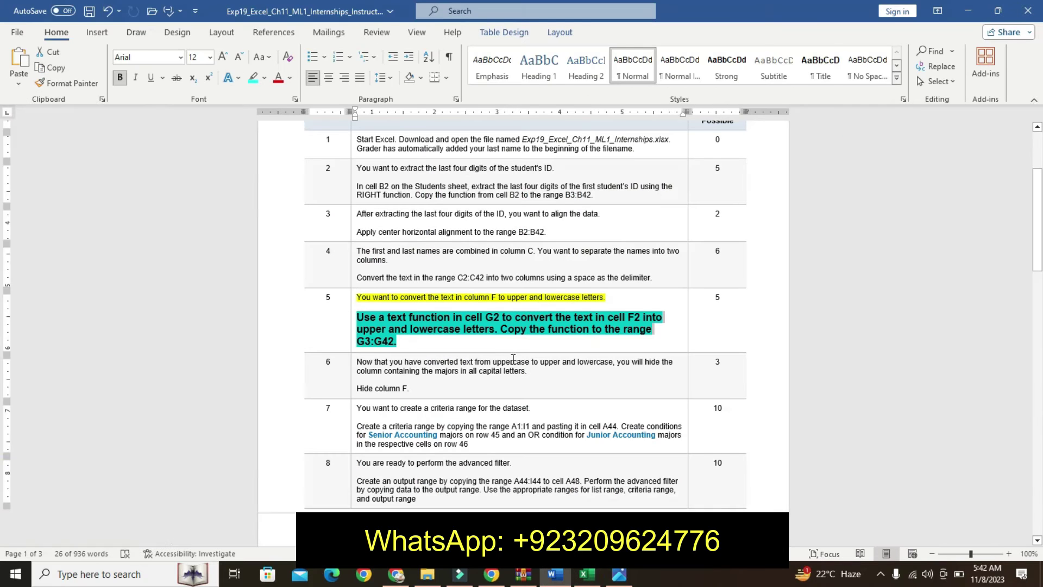
# Undo step 5's emphasis and highlight step 6's first paragraph yellow
pyautogui.hotkey('ctrl', 'z')
pyautogui.hotkey('ctrl', 'z')
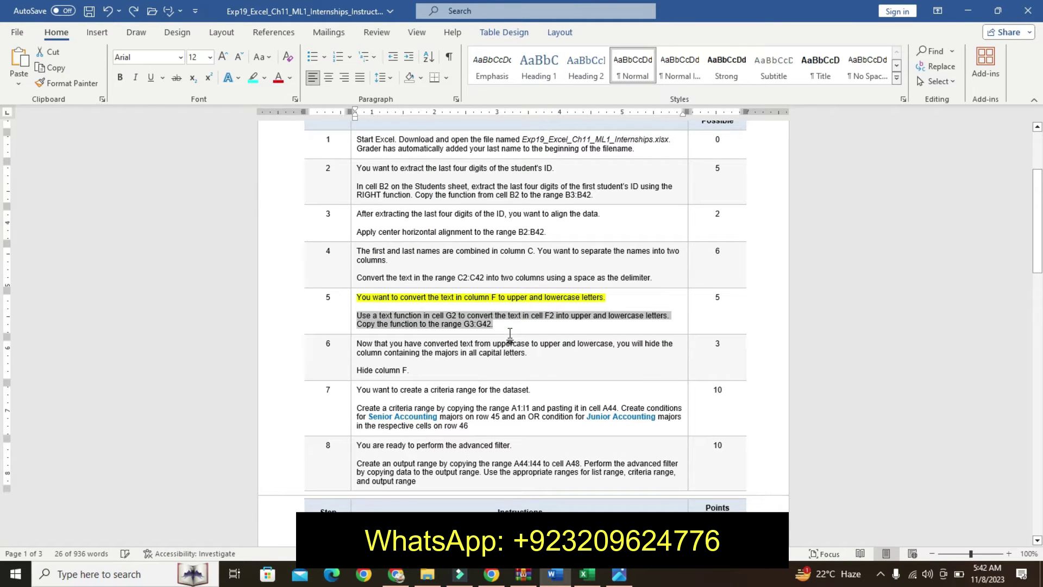
pyautogui.hotkey('ctrl', 'z')
pyautogui.moveTo(359, 344); pyautogui.dragTo(427, 360)
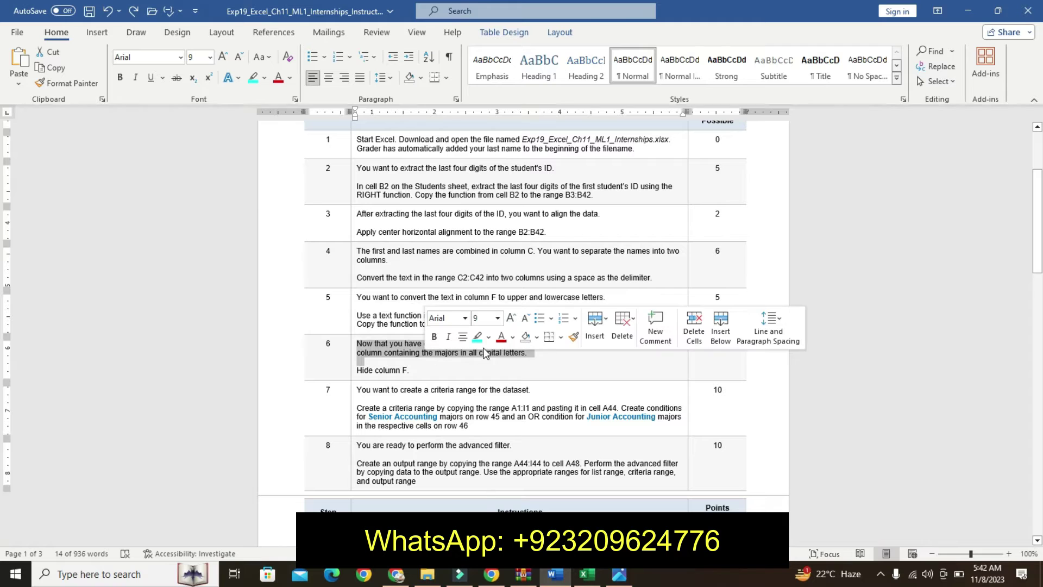
pyautogui.click(490, 340)
pyautogui.click(480, 350)
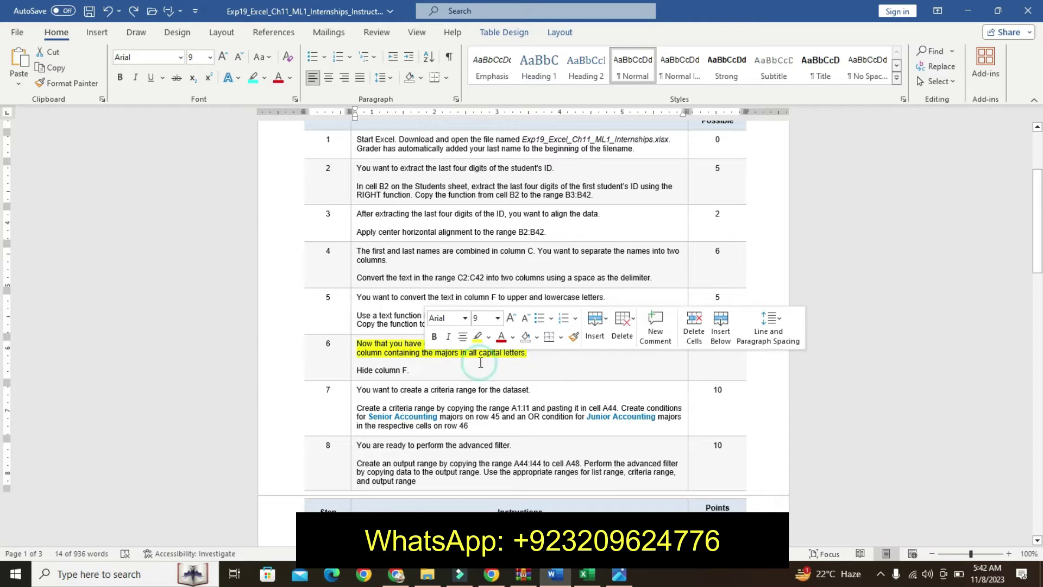
pyautogui.click(362, 371)
# Make the 'Hide column F.' line bold, 14 pt, with turquoise highlight
pyautogui.moveTo(374, 372); pyautogui.dragTo(412, 372)
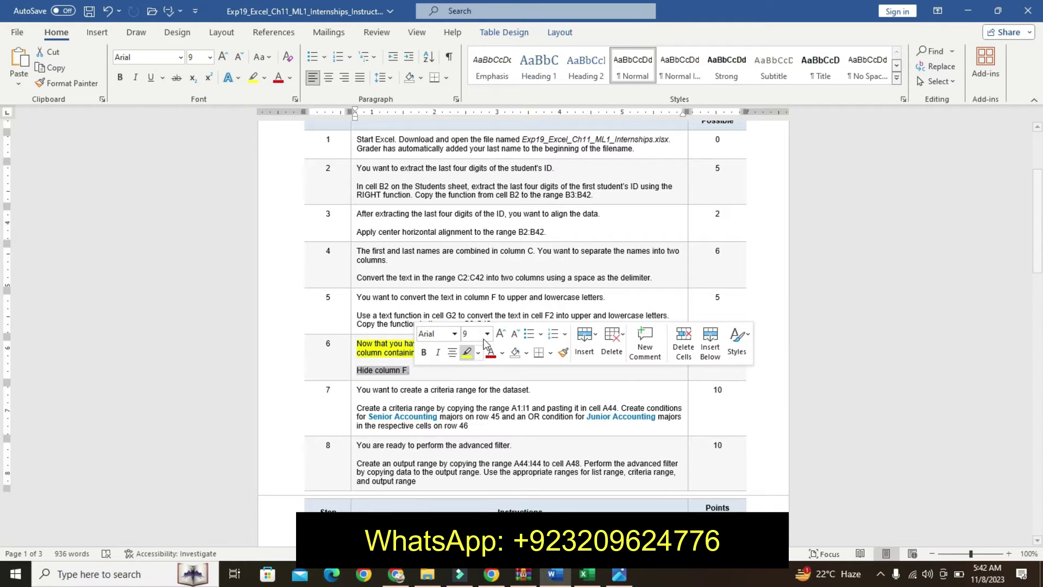
pyautogui.click(487, 333)
pyautogui.click(473, 167)
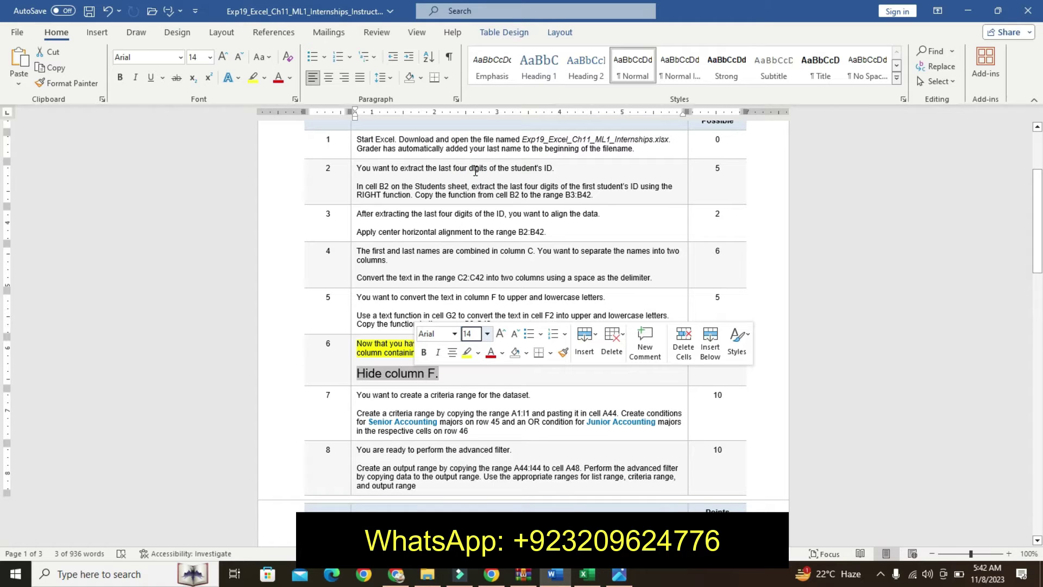
pyautogui.click(423, 352)
pyautogui.click(479, 353)
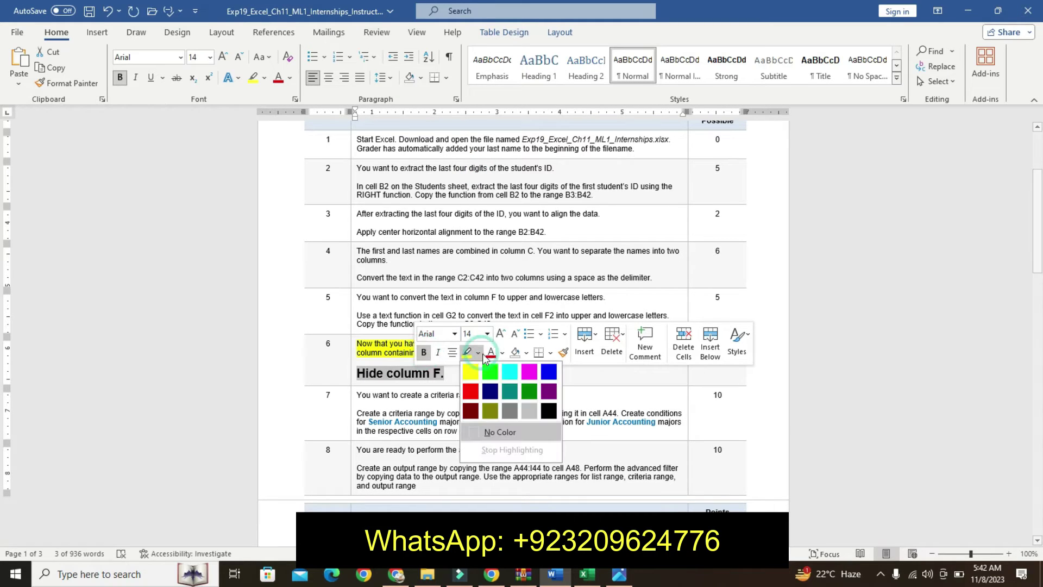
pyautogui.click(510, 373)
pyautogui.moveTo(365, 372); pyautogui.dragTo(443, 376)
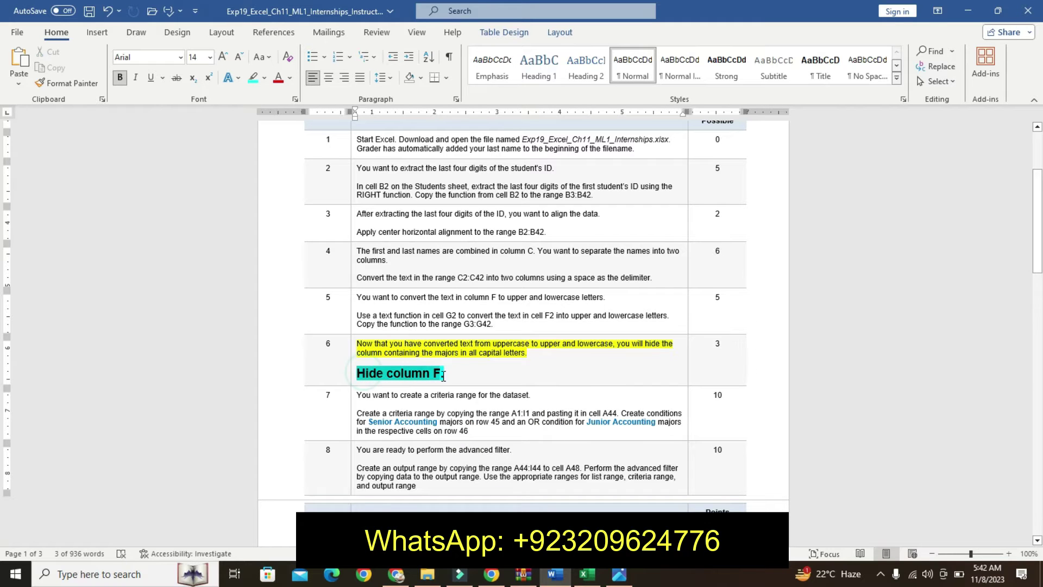
pyautogui.click(374, 374)
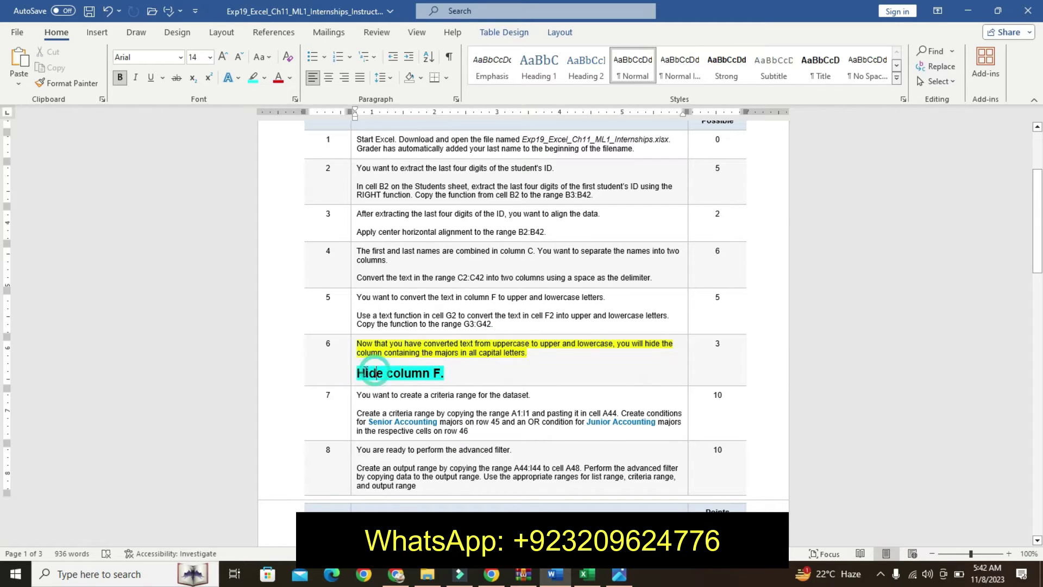
pyautogui.moveTo(357, 374); pyautogui.dragTo(444, 375)
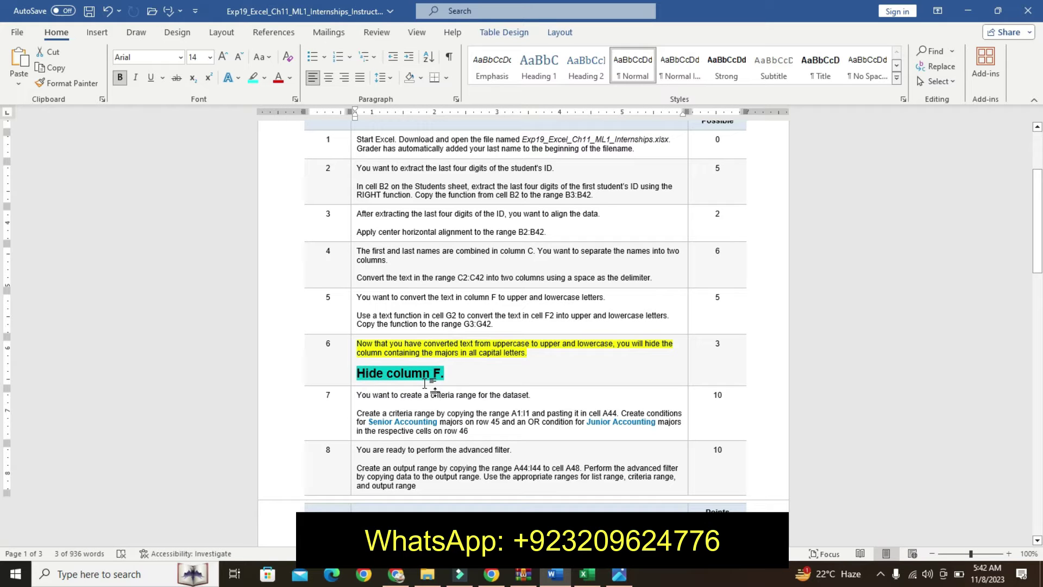
# Hide the Major column F on the Students sheet, then go back to Word
pyautogui.hotkey('alt', 'Tab')
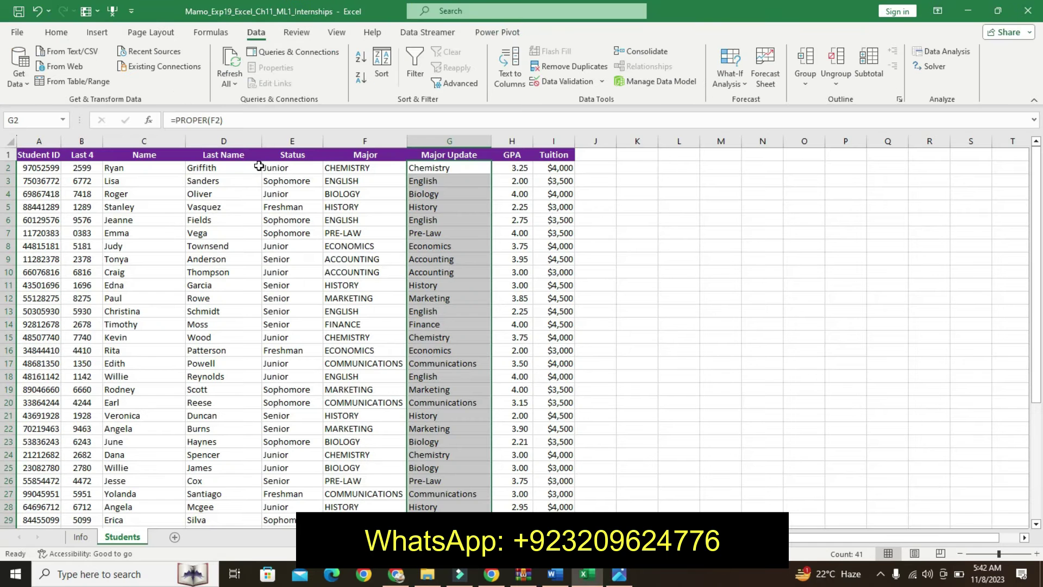
pyautogui.click(339, 144)
pyautogui.rightClick(341, 147)
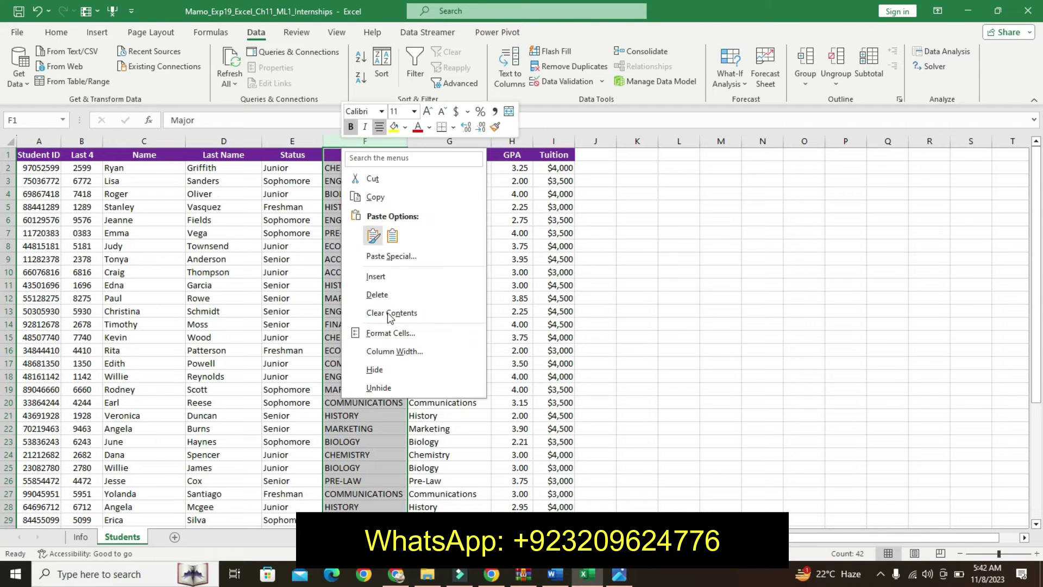
pyautogui.click(375, 370)
pyautogui.click(551, 574)
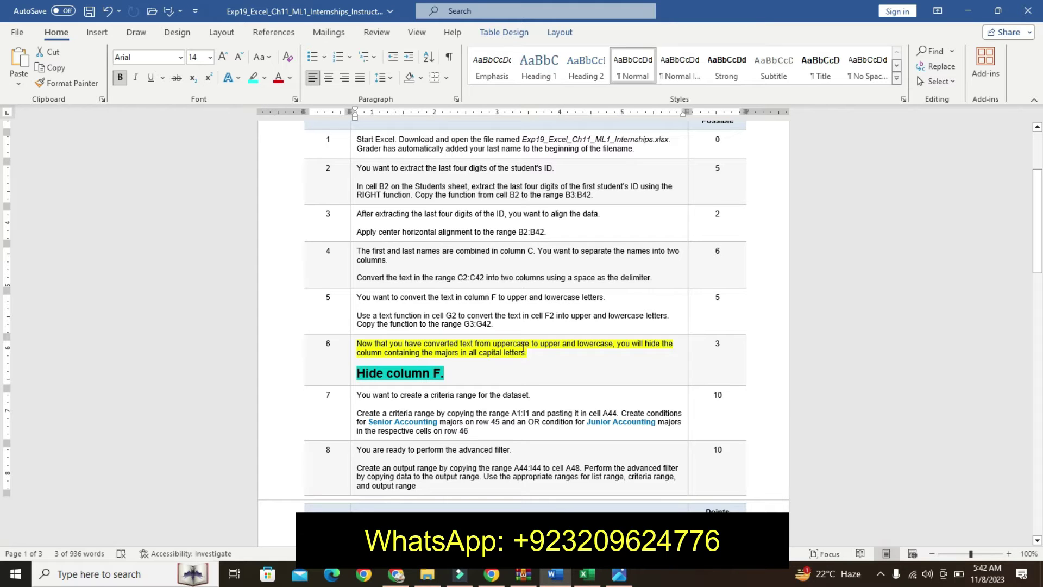
# Undo step 6's emphasis and highlight step 7's first sentence yellow
pyautogui.hotkey('ctrl', 'z')
pyautogui.hotkey('ctrl', 'z')
pyautogui.hotkey('ctrl', 'z')
pyautogui.hotkey('ctrl', 'z')
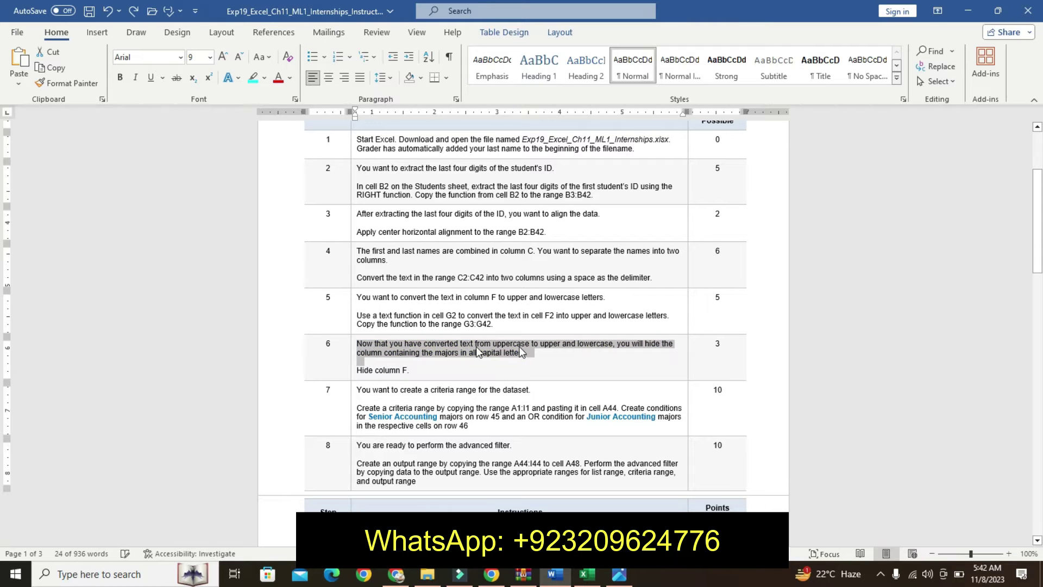
pyautogui.moveTo(1038, 239); pyautogui.dragTo(1041, 239)
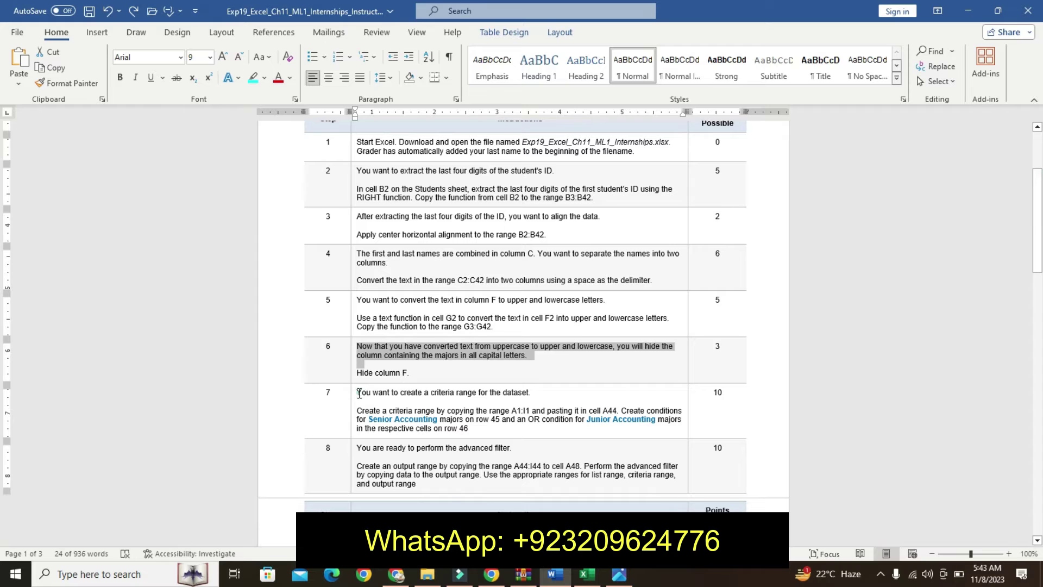
pyautogui.moveTo(359, 394); pyautogui.dragTo(538, 401)
pyautogui.click(444, 381)
pyautogui.click(439, 399)
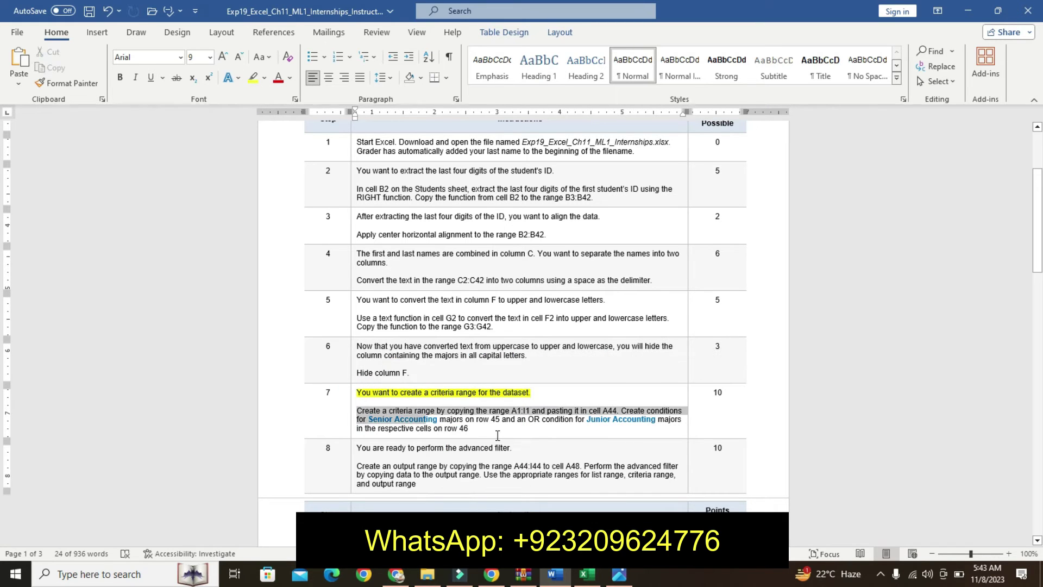
# Make step 7's criteria-range paragraph bold, 11 pt, turquoise, then return to Excel
pyautogui.moveTo(357, 410); pyautogui.dragTo(496, 433)
pyautogui.click(568, 393)
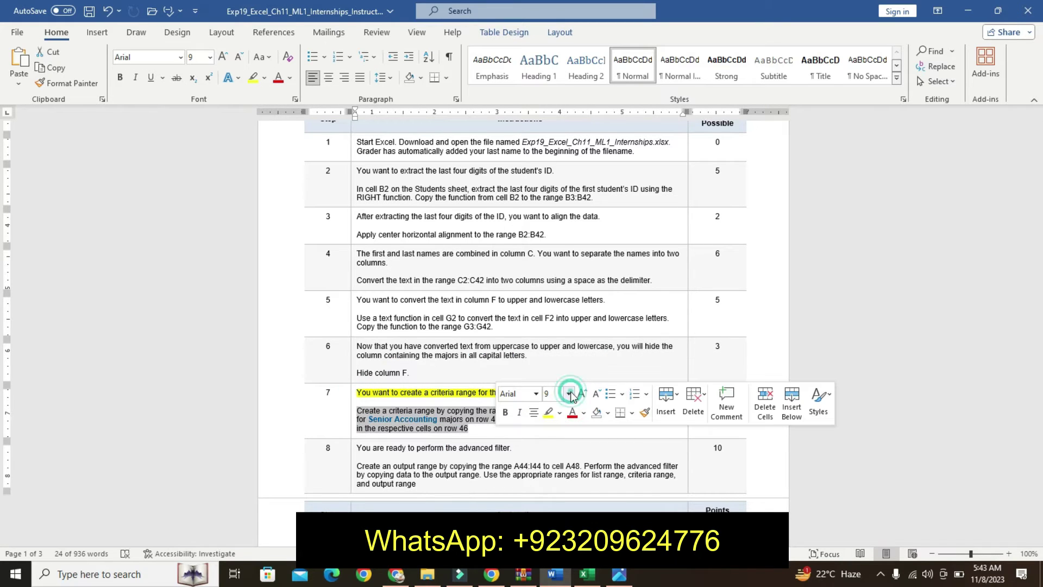
pyautogui.click(554, 198)
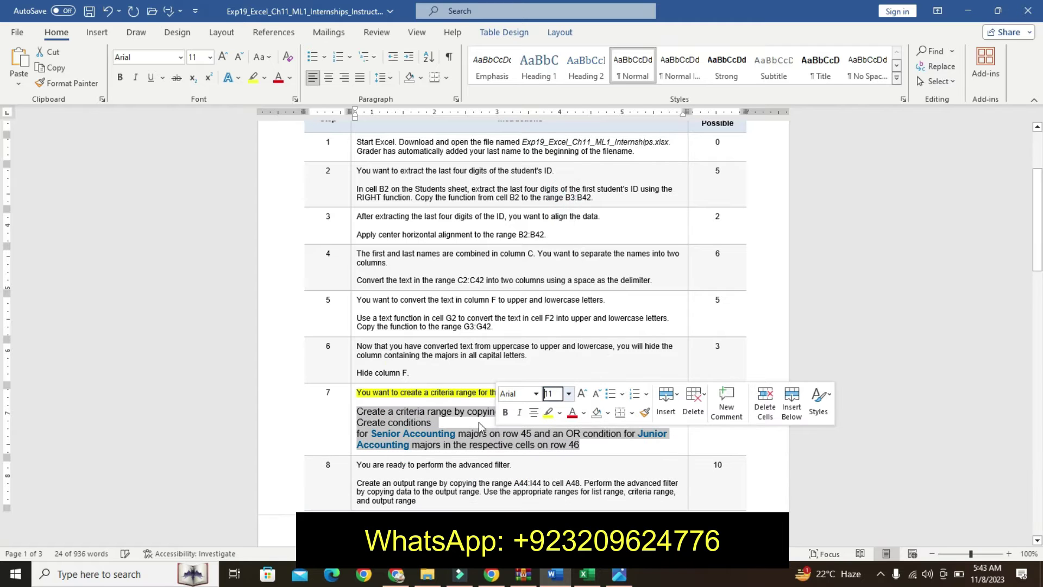
pyautogui.click(505, 412)
pyautogui.click(560, 412)
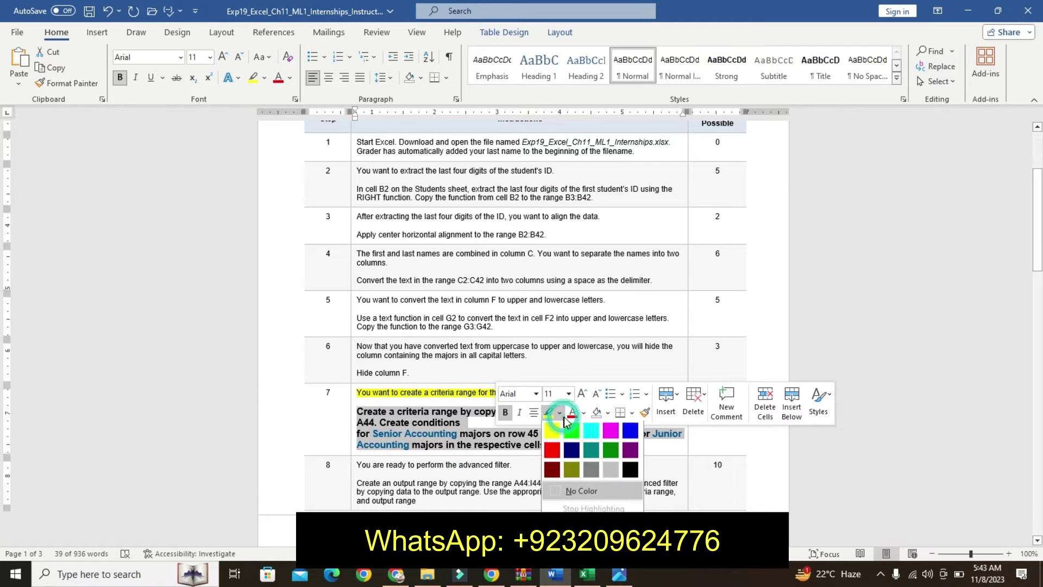
pyautogui.click(592, 432)
pyautogui.moveTo(357, 412)
pyautogui.mouseDown()
pyautogui.moveTo(498, 416)
pyautogui.moveTo(461, 423)
pyautogui.mouseUp()
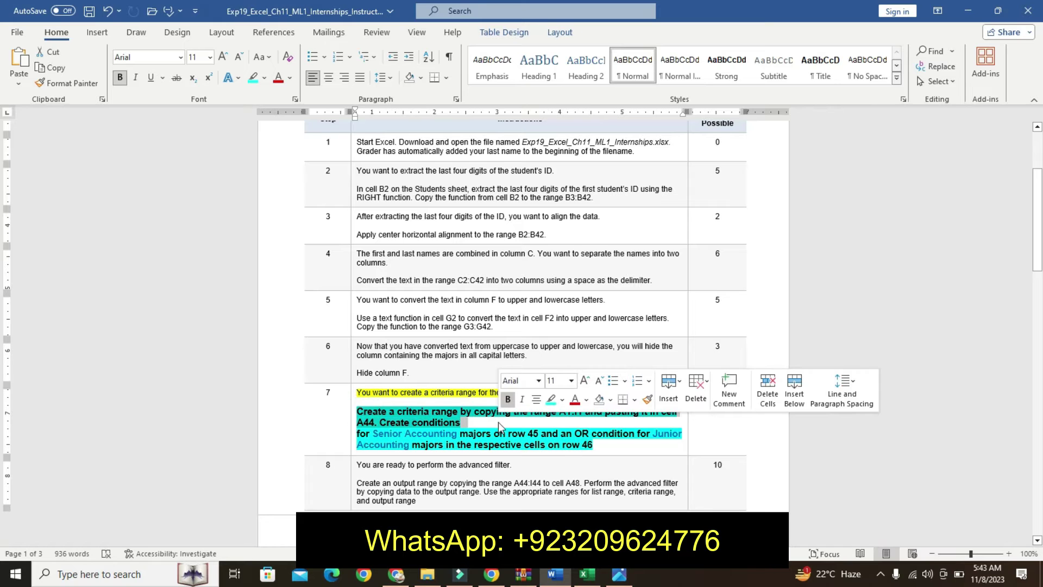
pyautogui.click(561, 411)
pyautogui.moveTo(561, 410); pyautogui.dragTo(587, 417)
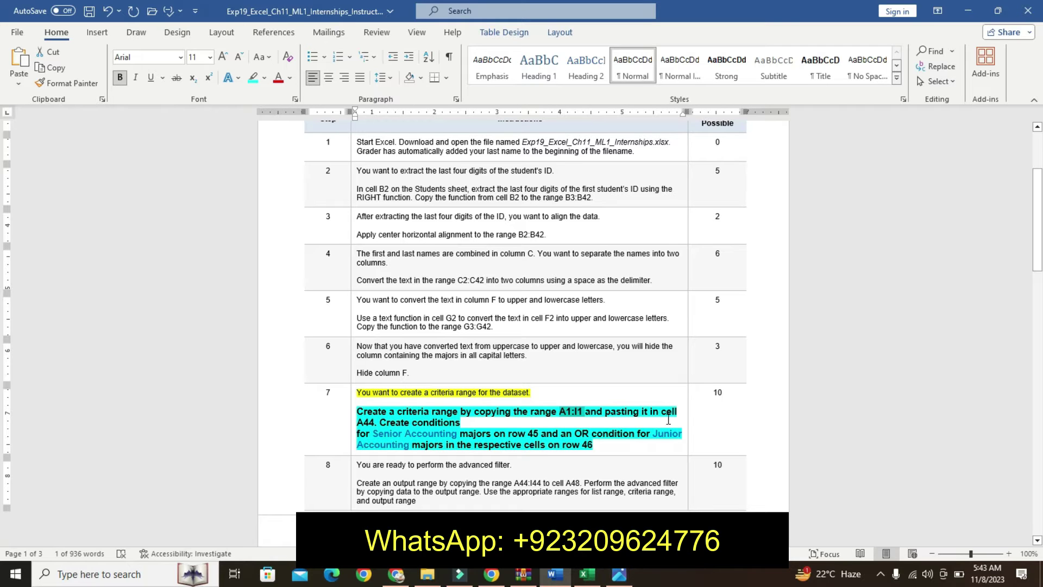
pyautogui.click(587, 574)
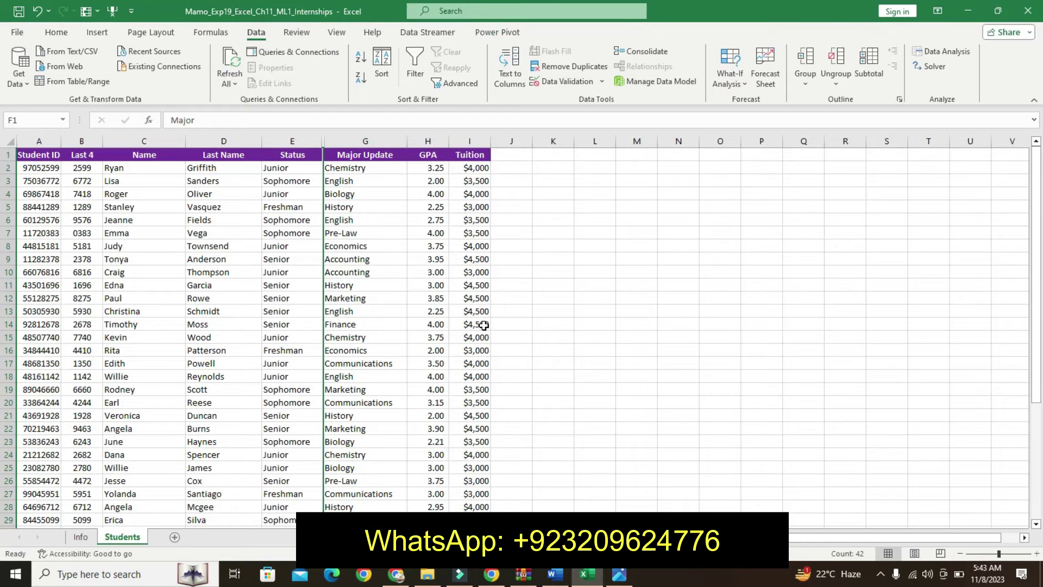
pyautogui.click(24, 117)
# Select the header row A1:I1 through the Name Box and copy it
pyautogui.write('A1:I1')
pyautogui.press('Return')
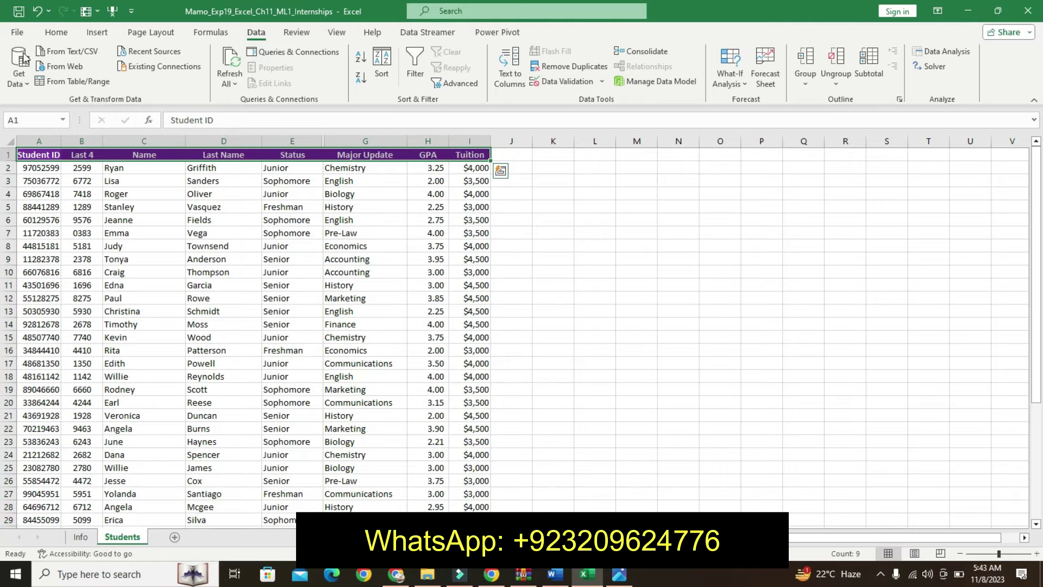
pyautogui.click(56, 33)
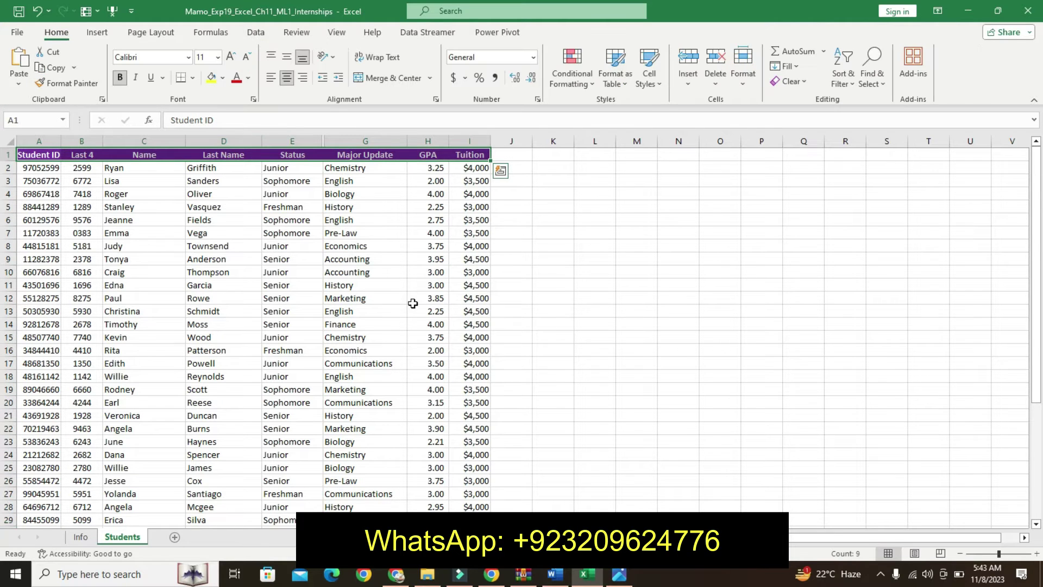
pyautogui.click(563, 580)
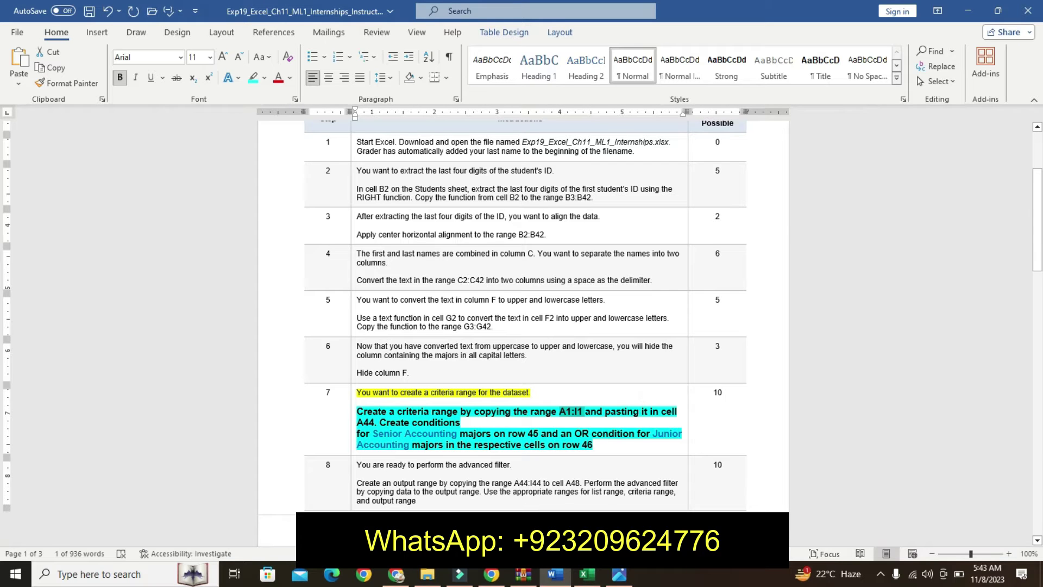
pyautogui.click(587, 574)
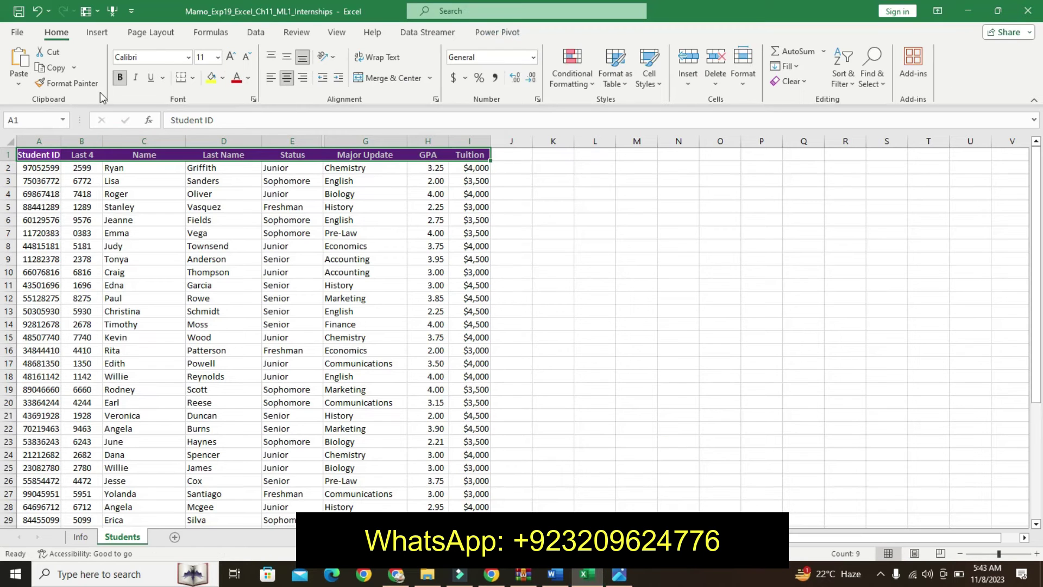
pyautogui.click(53, 67)
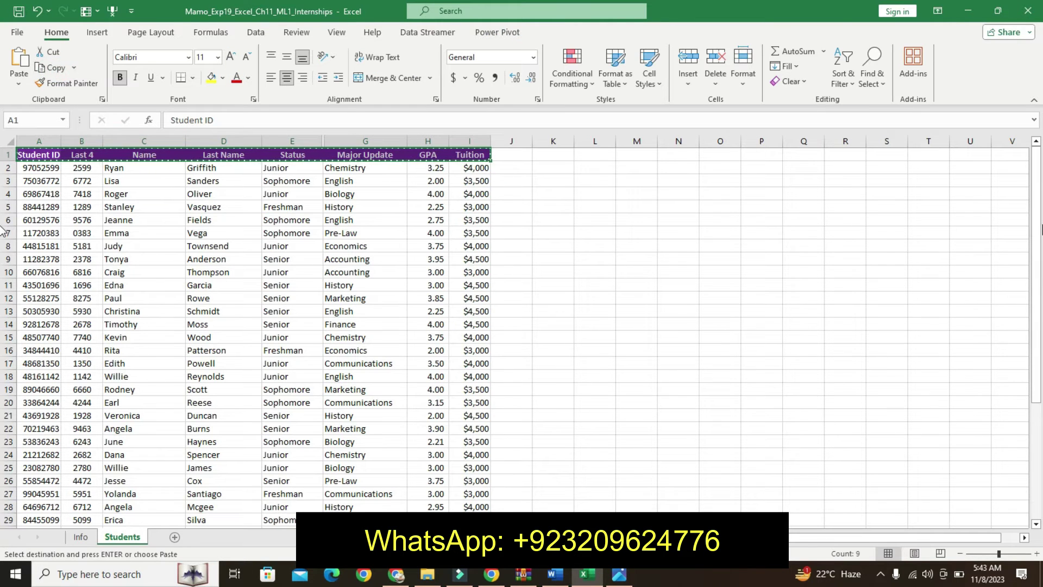
# Paste the copied headers into row 44 at A44 and exit copy mode
pyautogui.moveTo(1037, 228); pyautogui.dragTo(1036, 343)
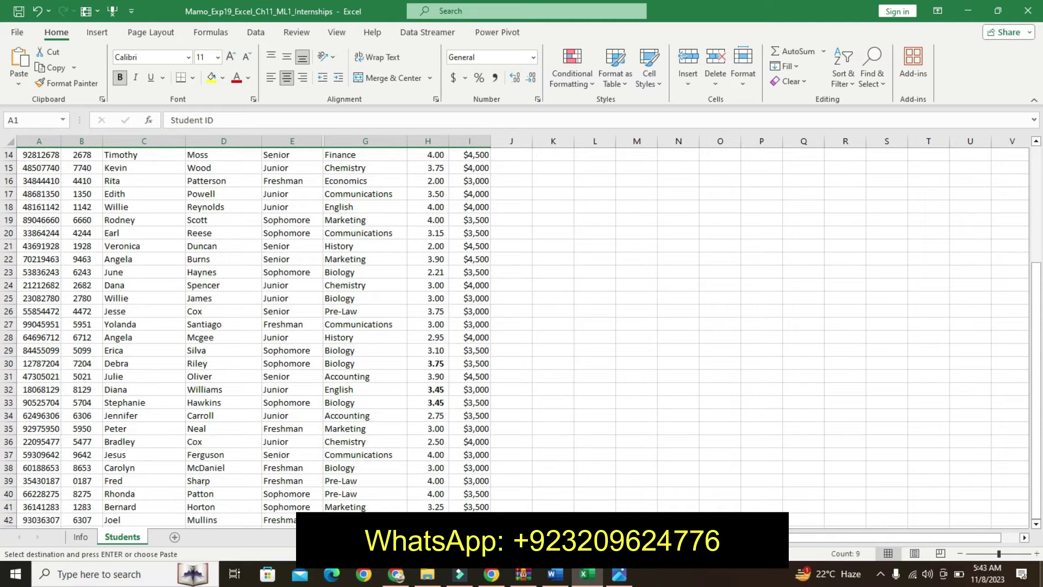
pyautogui.click(1035, 524)
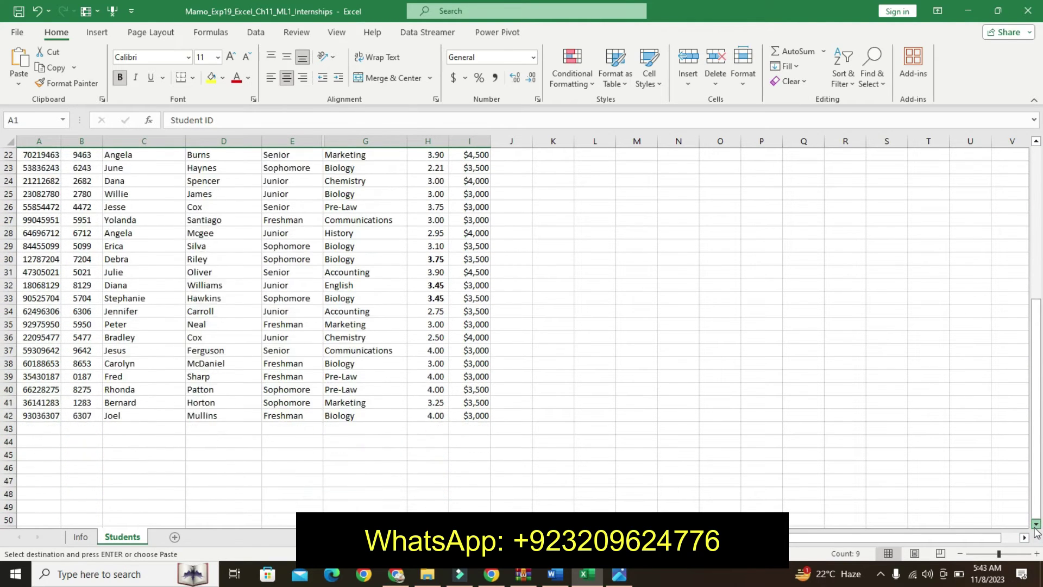
pyautogui.click(1035, 524)
pyautogui.click(555, 573)
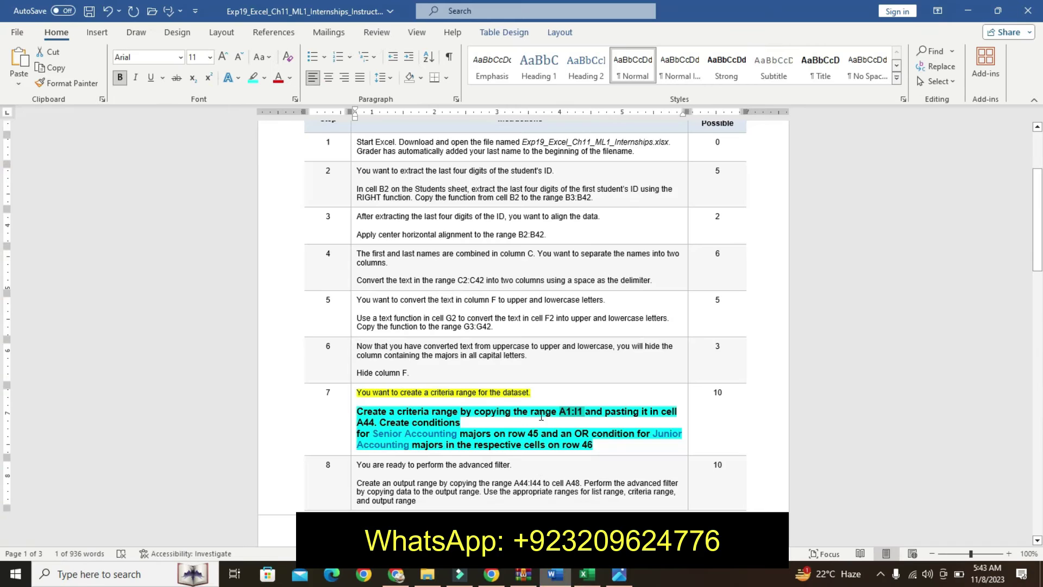
pyautogui.click(587, 573)
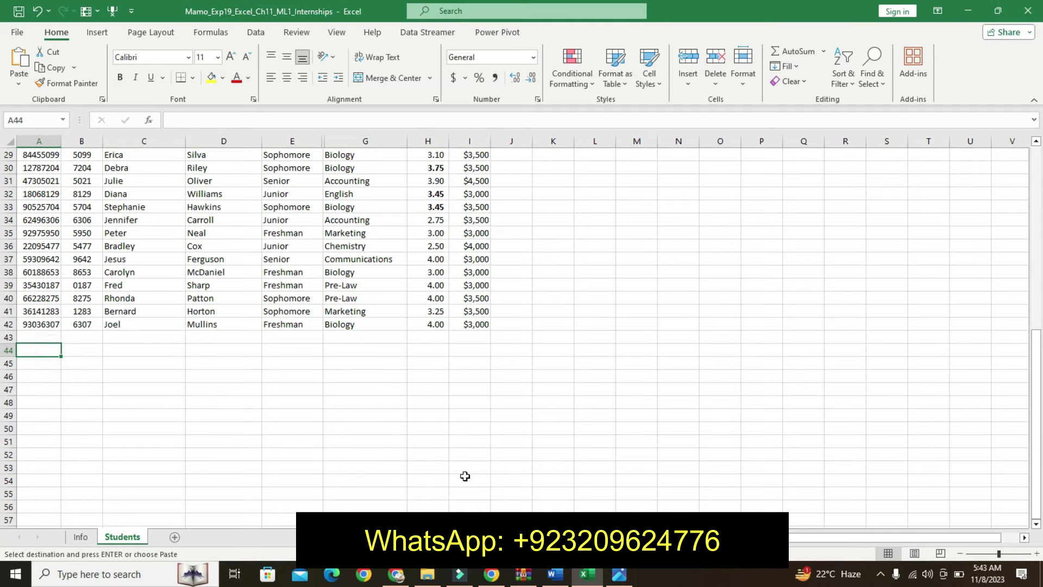
pyautogui.click(555, 576)
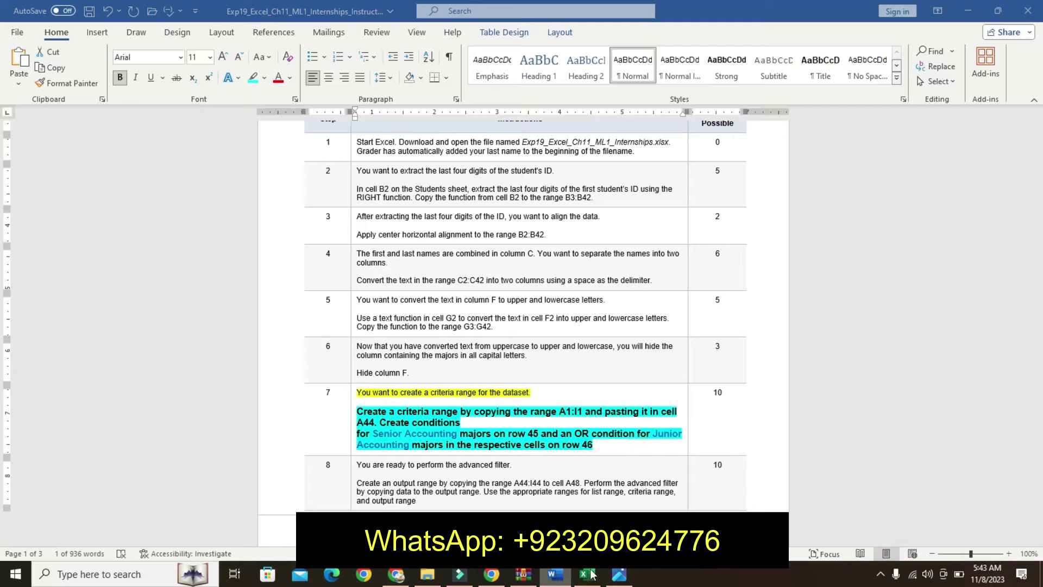
pyautogui.click(587, 574)
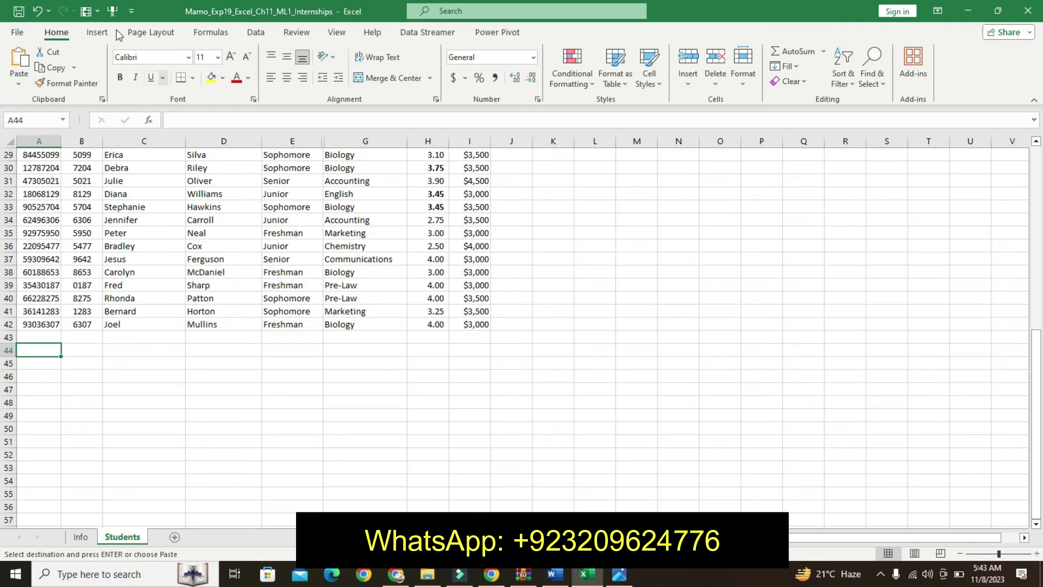
pyautogui.click(19, 60)
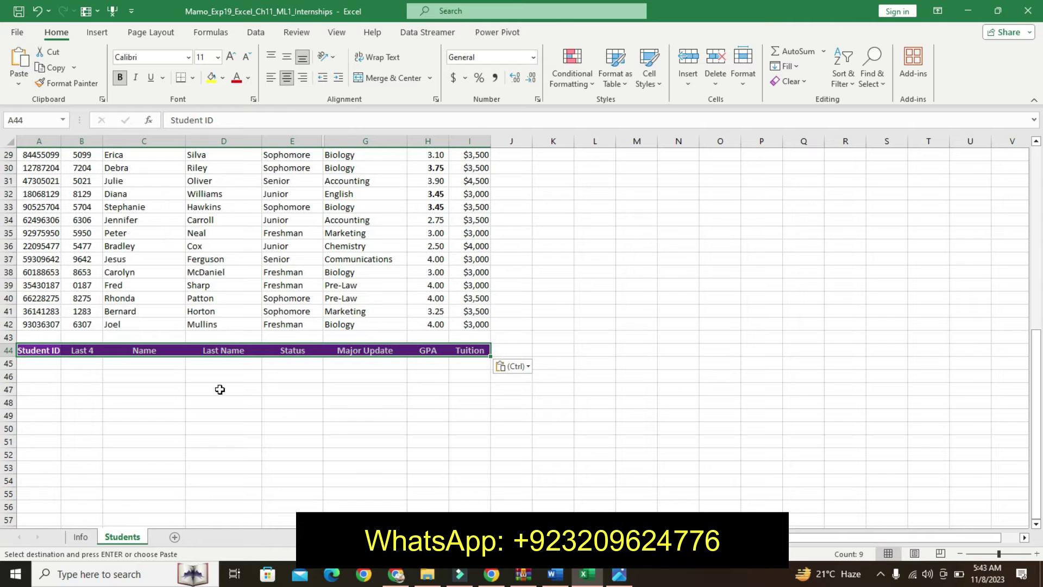
pyautogui.press('Escape')
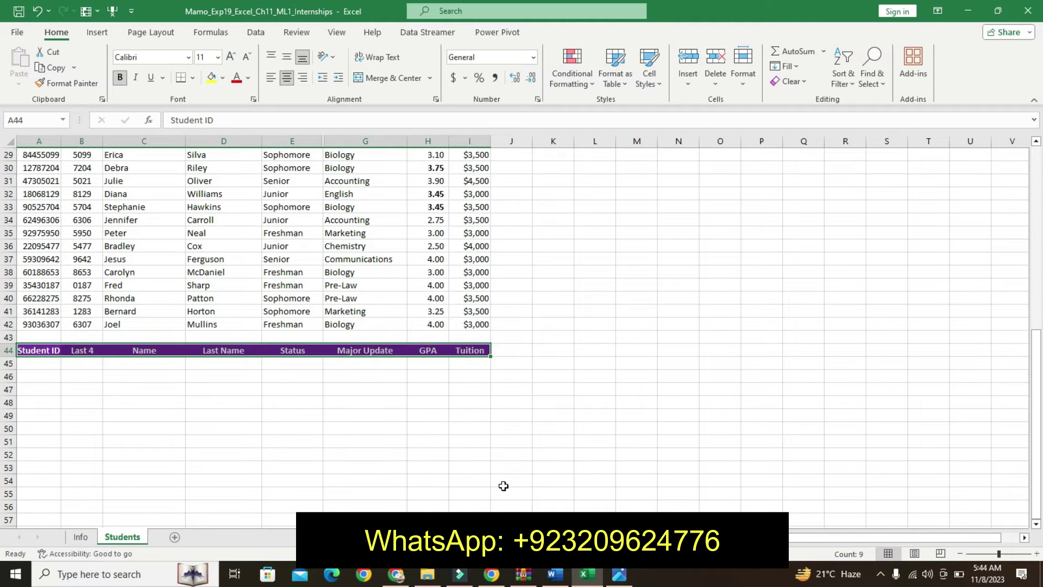
# Enter Senior in cell E45 under Status
pyautogui.click(554, 575)
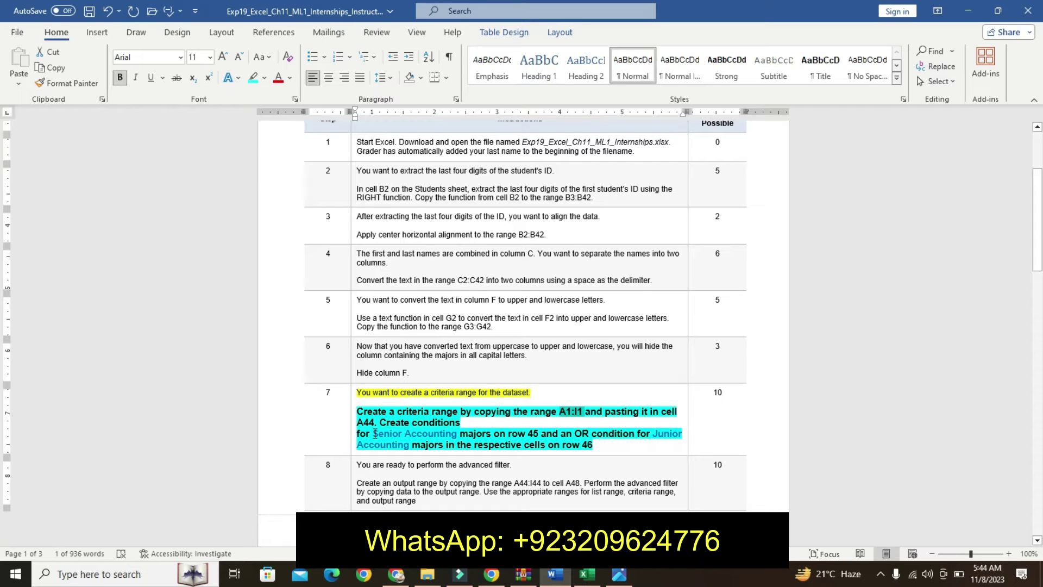
pyautogui.moveTo(387, 433); pyautogui.dragTo(409, 433)
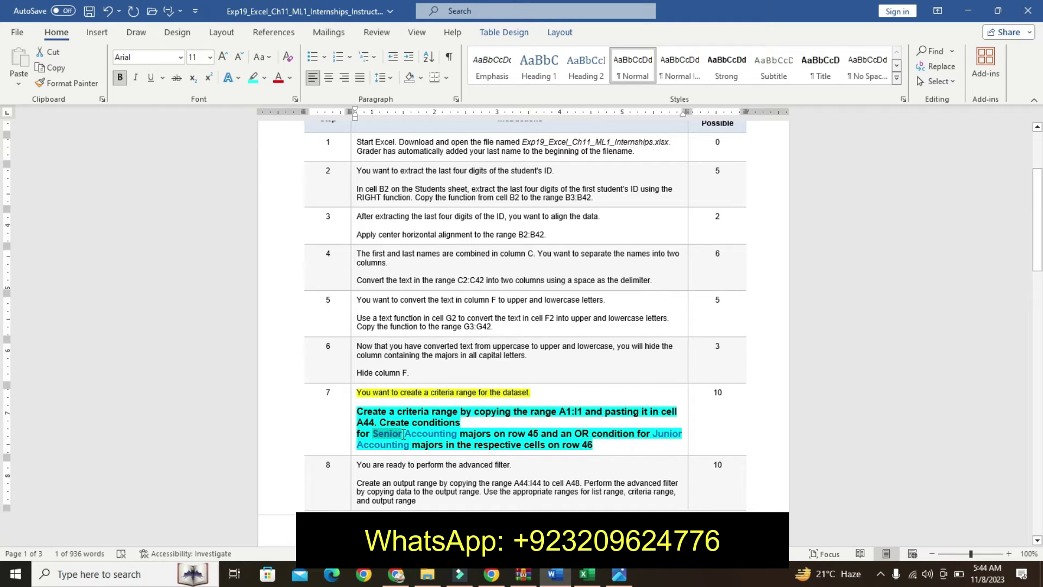
pyautogui.hotkey('ctrl', 'c')
pyautogui.click(587, 574)
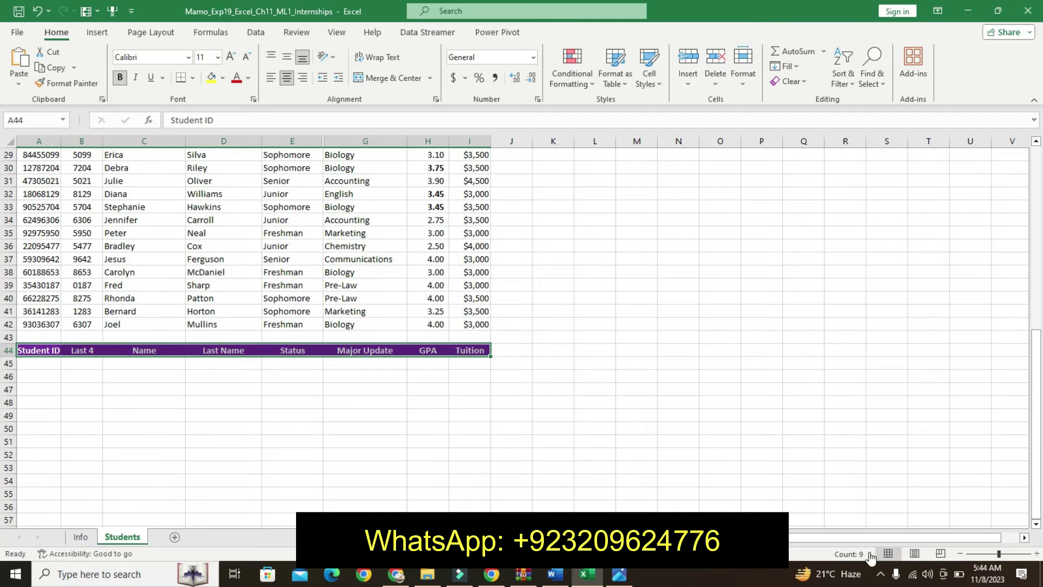
pyautogui.click(294, 363)
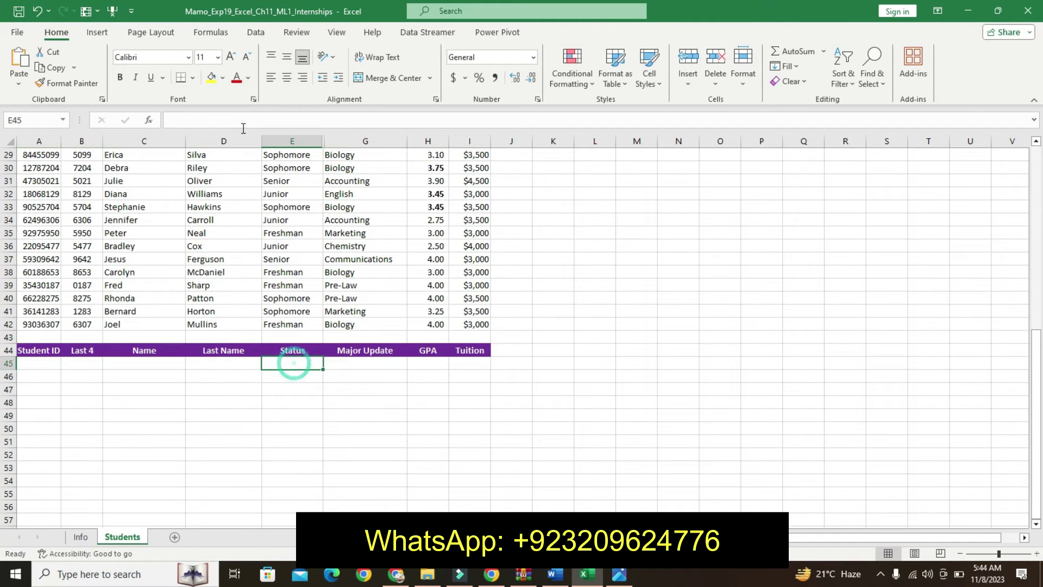
pyautogui.click(239, 121)
pyautogui.write('Senior')
pyautogui.press('Return')
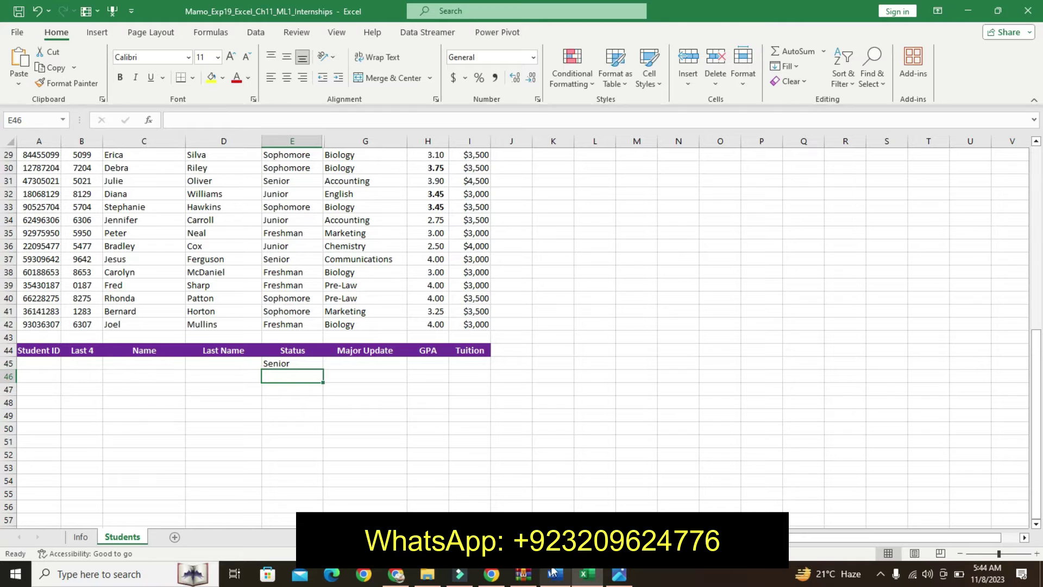
# Enter Accounting in cell G45 under Major Update
pyautogui.click(553, 575)
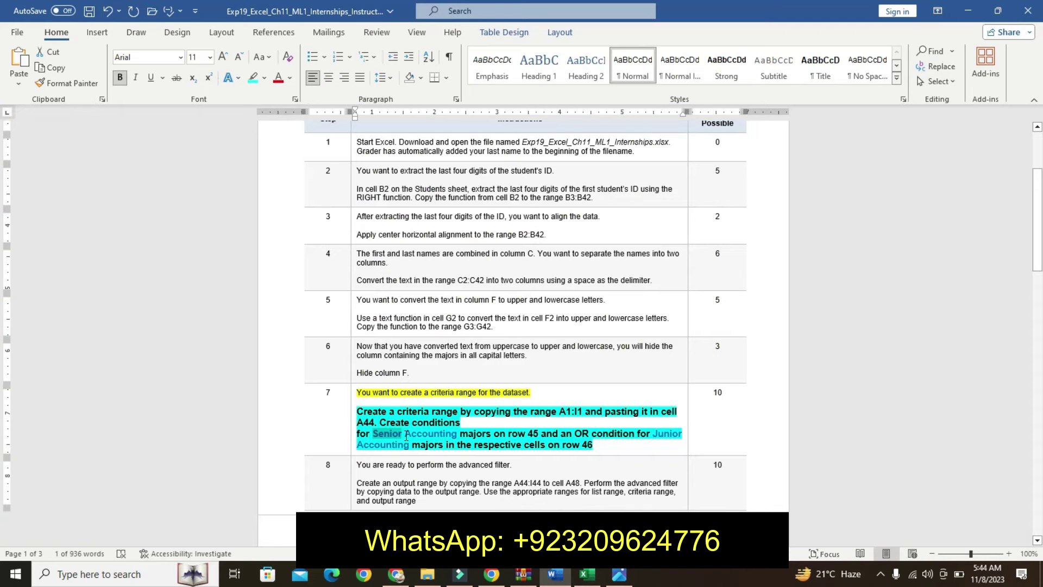
pyautogui.moveTo(406, 433); pyautogui.dragTo(455, 433)
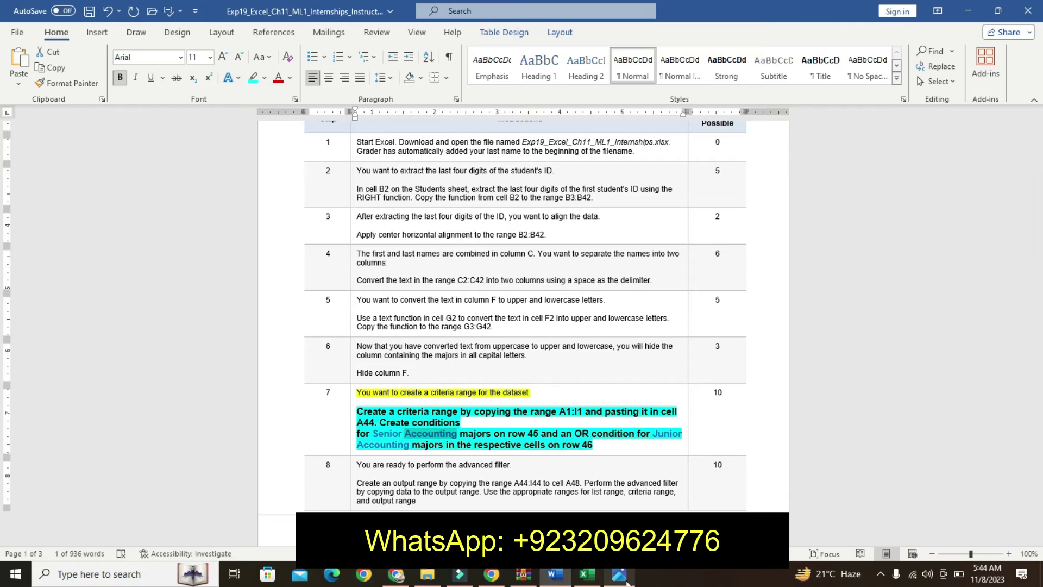
pyautogui.click(597, 580)
pyautogui.click(377, 362)
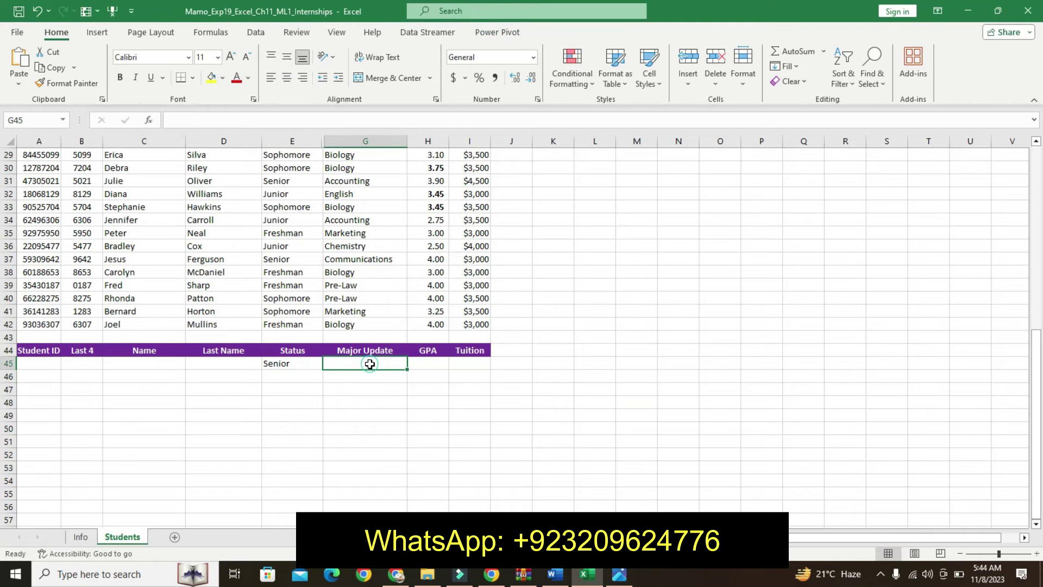
pyautogui.click(328, 115)
pyautogui.write('Accounting')
pyautogui.press('Return')
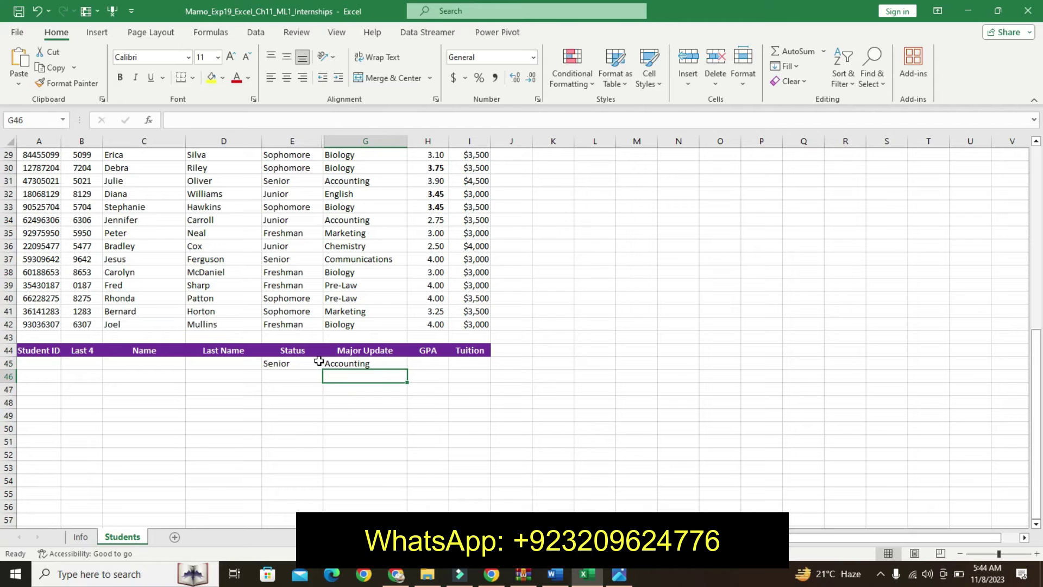
# Move to E46 and select the word Junior in the Word instructions
pyautogui.click(304, 376)
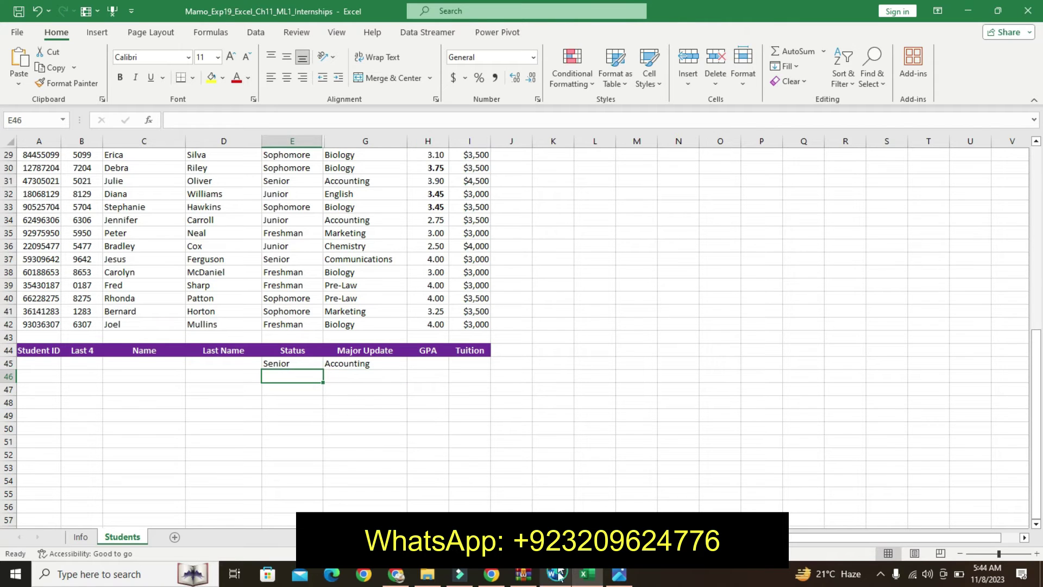
pyautogui.click(555, 575)
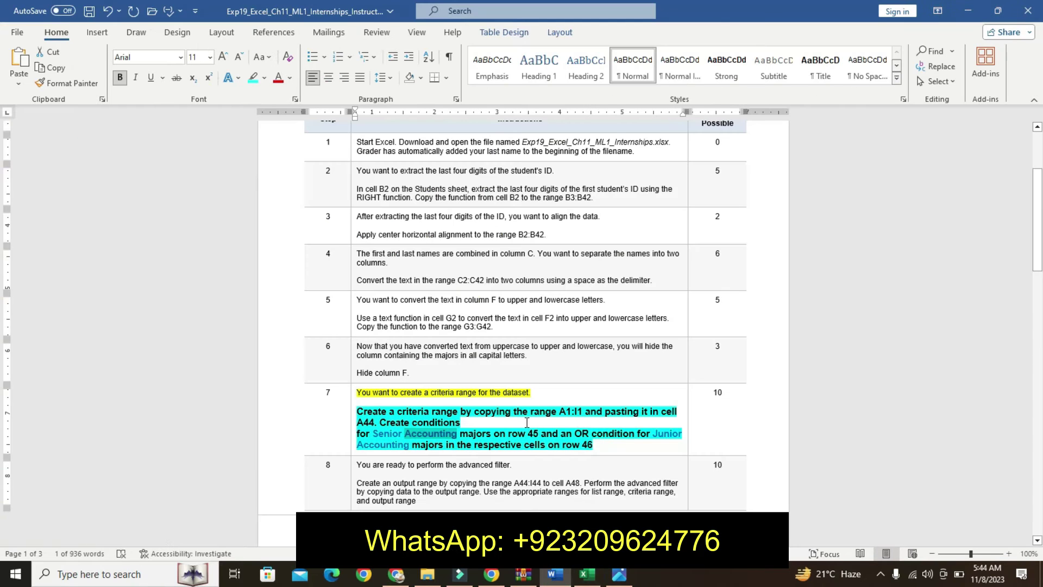
pyautogui.click(668, 435)
pyautogui.moveTo(656, 435); pyautogui.dragTo(683, 436)
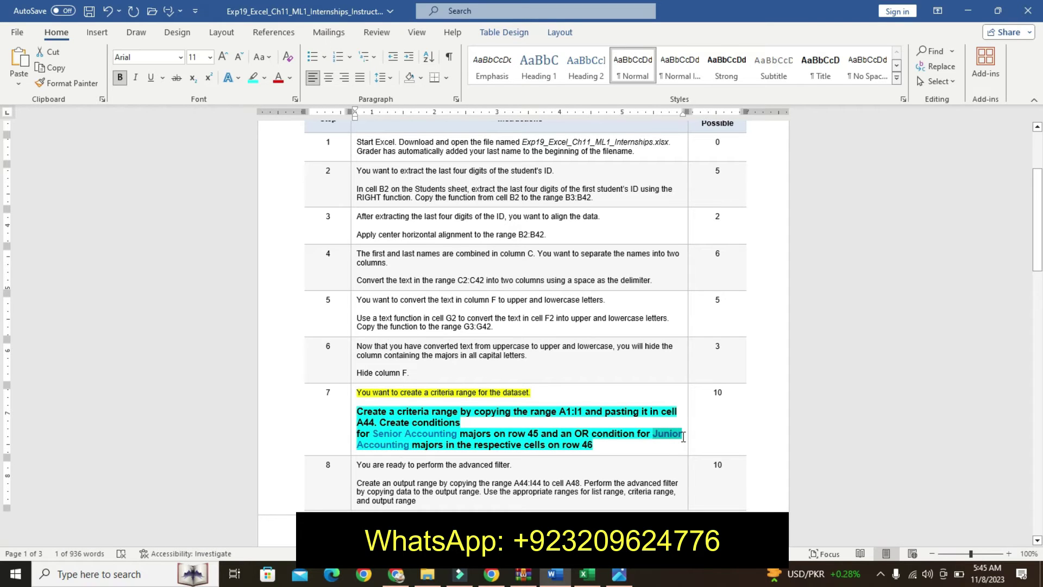
pyautogui.click(587, 574)
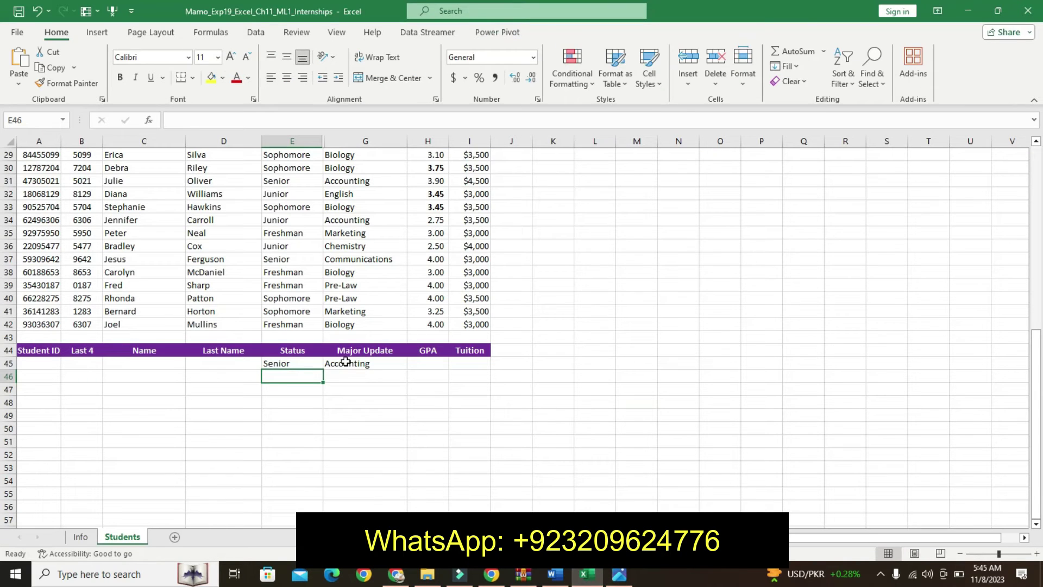
# Paste Junior into cell E46
pyautogui.click(282, 121)
pyautogui.hotkey('ctrl', 'v')
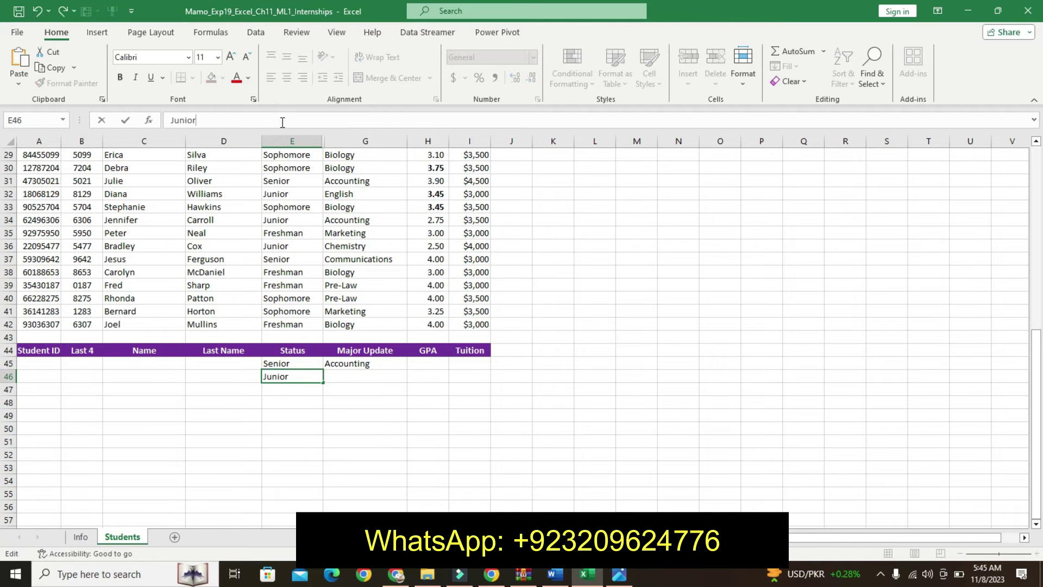
pyautogui.press('Return')
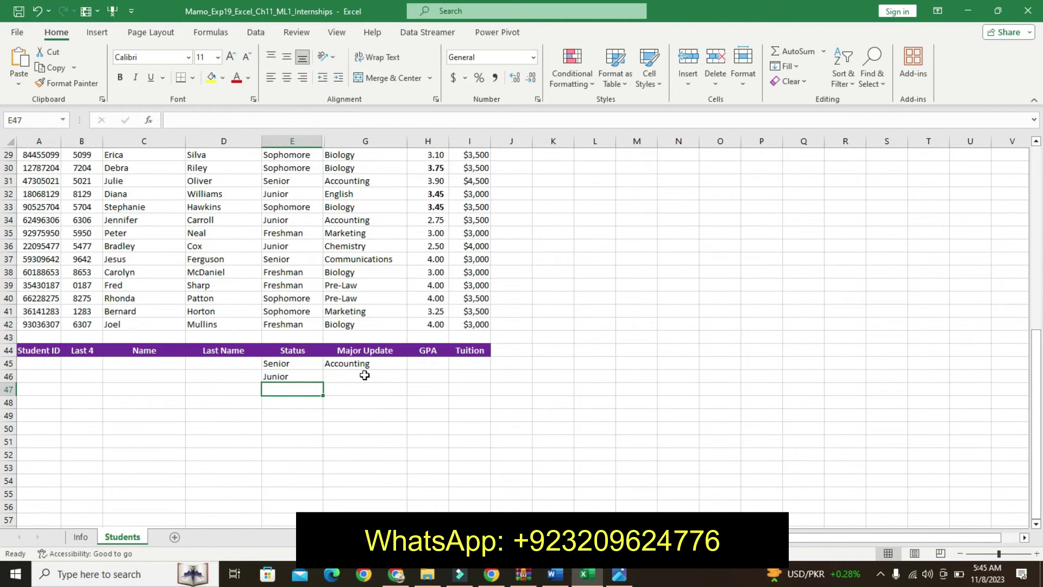
# Copy Accounting from the instructions and paste it into cell G46
pyautogui.click(554, 575)
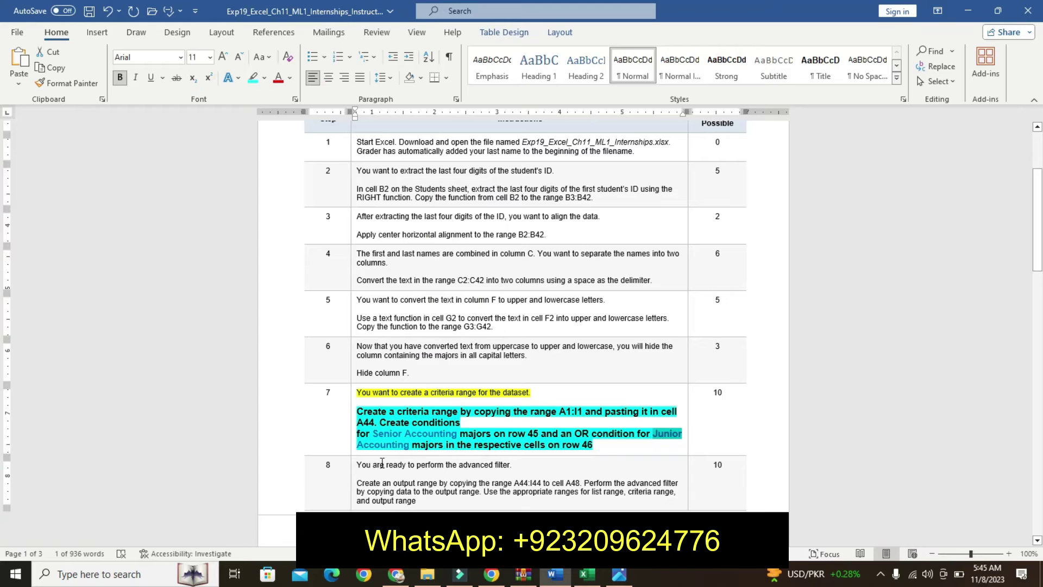
pyautogui.moveTo(358, 444); pyautogui.dragTo(401, 447)
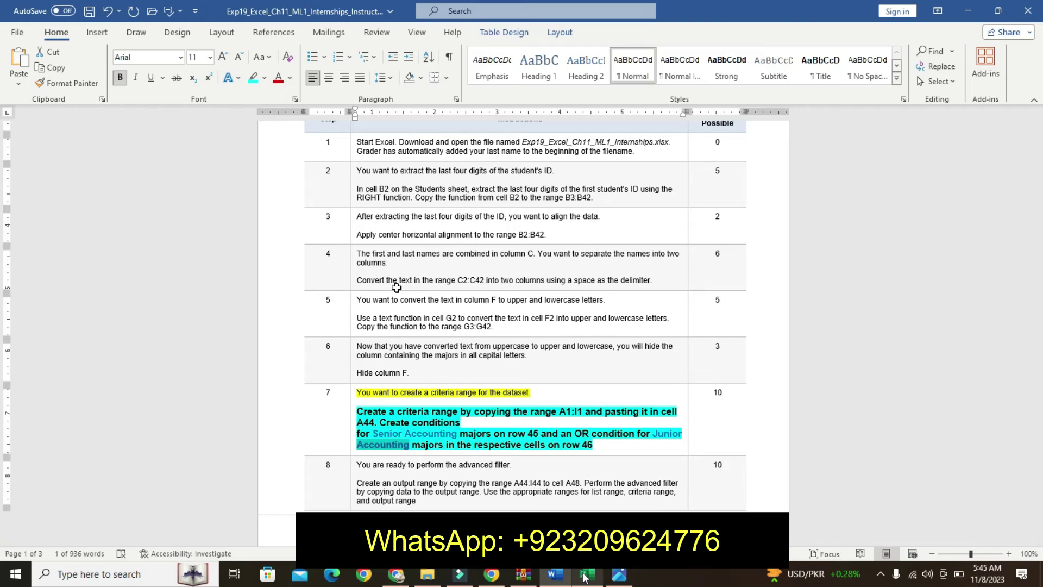
pyautogui.hotkey('alt', 'Tab')
pyautogui.click(309, 120)
pyautogui.hotkey('ctrl', 'v')
pyautogui.press('Return')
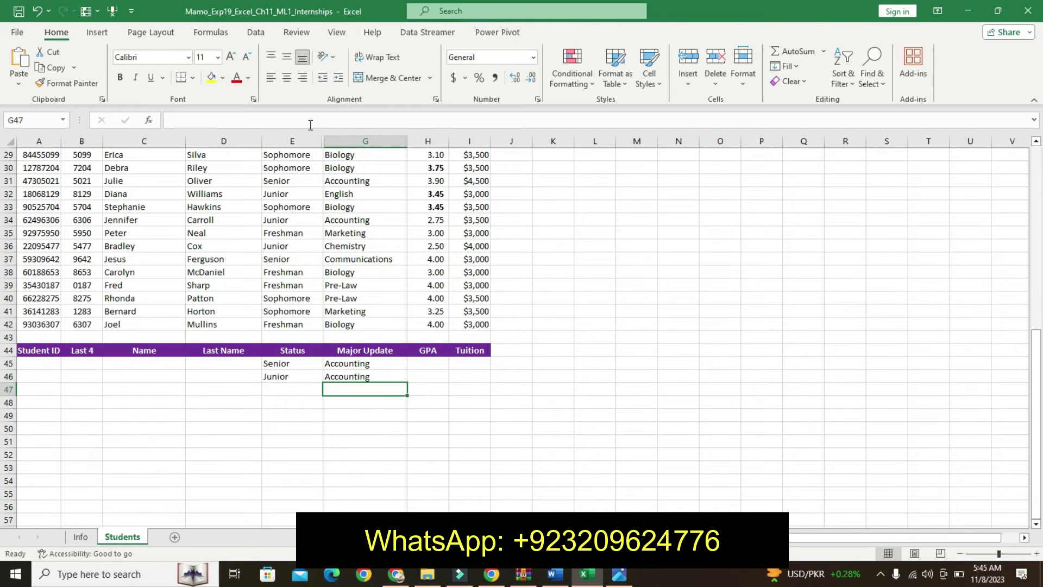
# Back in Word, undo step 7's turquoise emphasis
pyautogui.hotkey('alt', 'Tab')
pyautogui.click(585, 575)
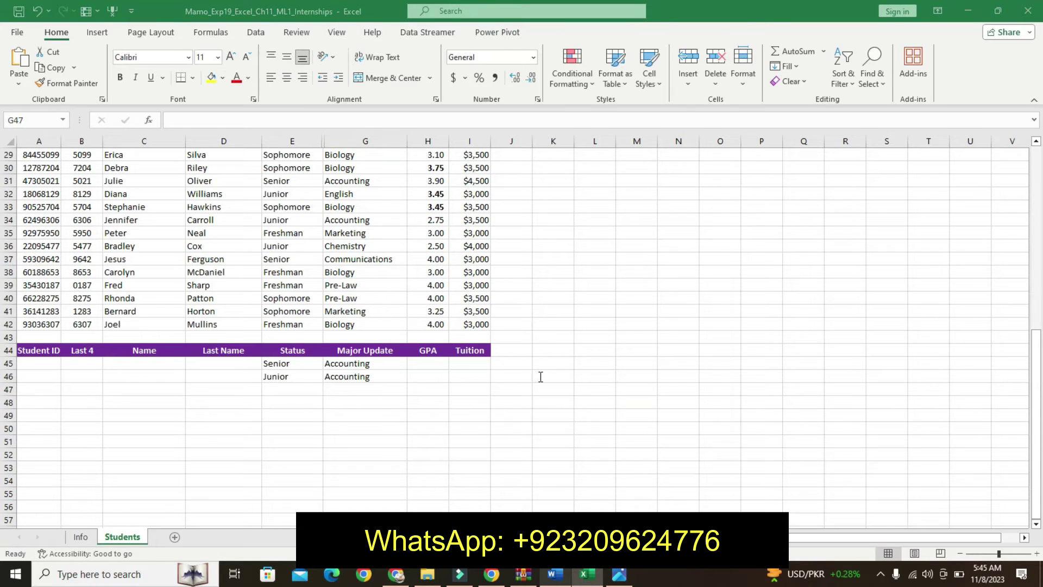
pyautogui.hotkey('alt', 'Tab')
pyautogui.hotkey('ctrl', 'z')
# Remove remaining step 7 formatting and highlight step 8's first line yellow
pyautogui.hotkey('ctrl', 'z')
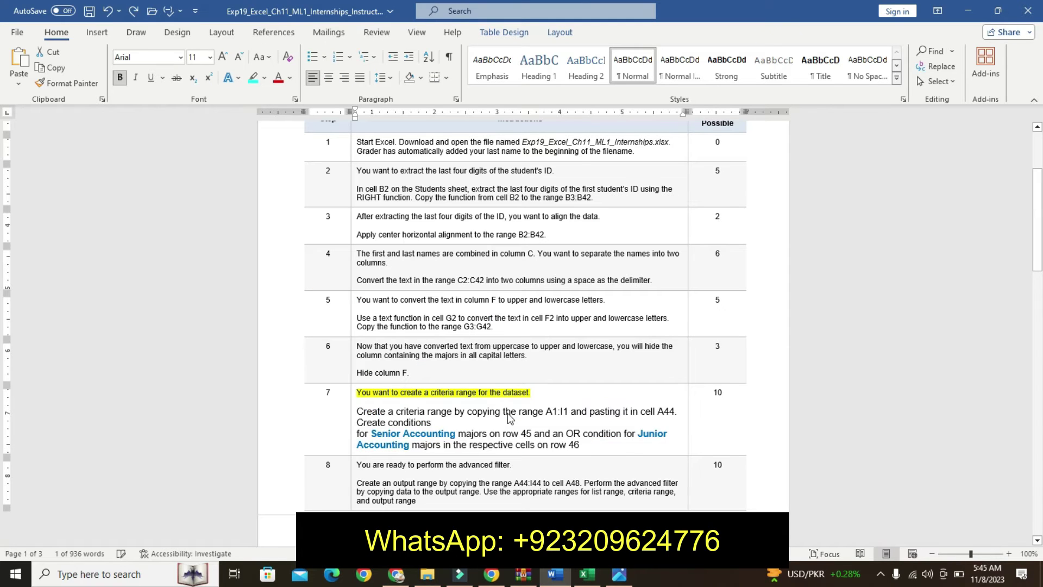
pyautogui.hotkey('ctrl', 'z')
pyautogui.hotkey('ctrl', 'z')
pyautogui.scroll(-2, 349, 389)
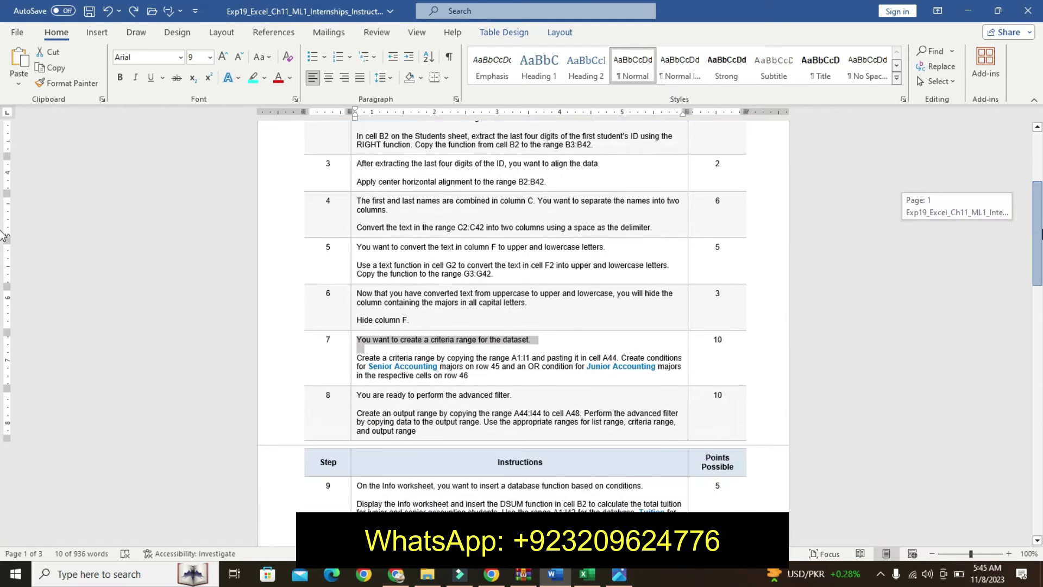
pyautogui.scroll(-1, 349, 389)
pyautogui.tripleClick(359, 357)
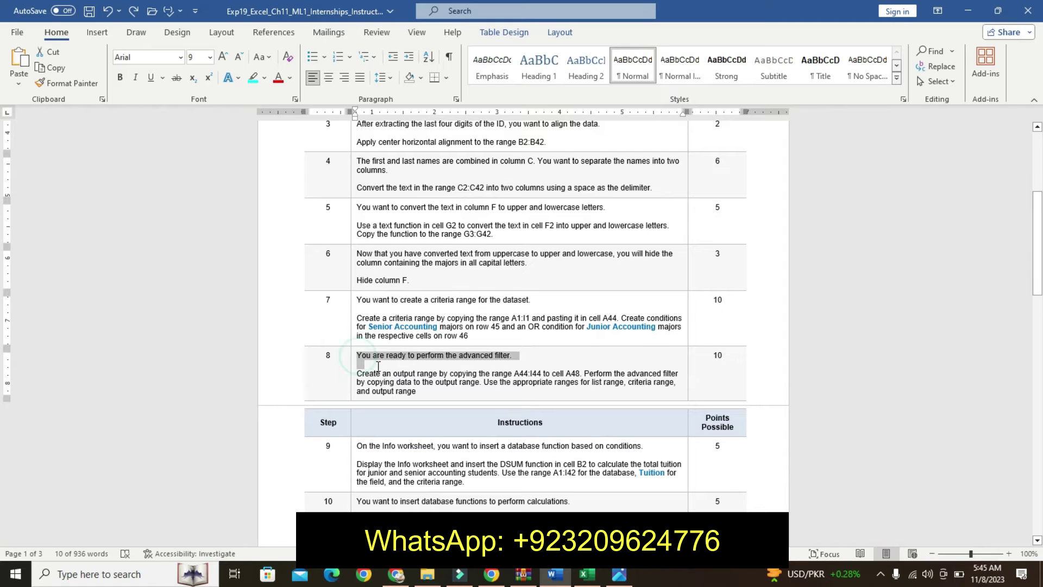
pyautogui.click(441, 344)
pyautogui.click(433, 361)
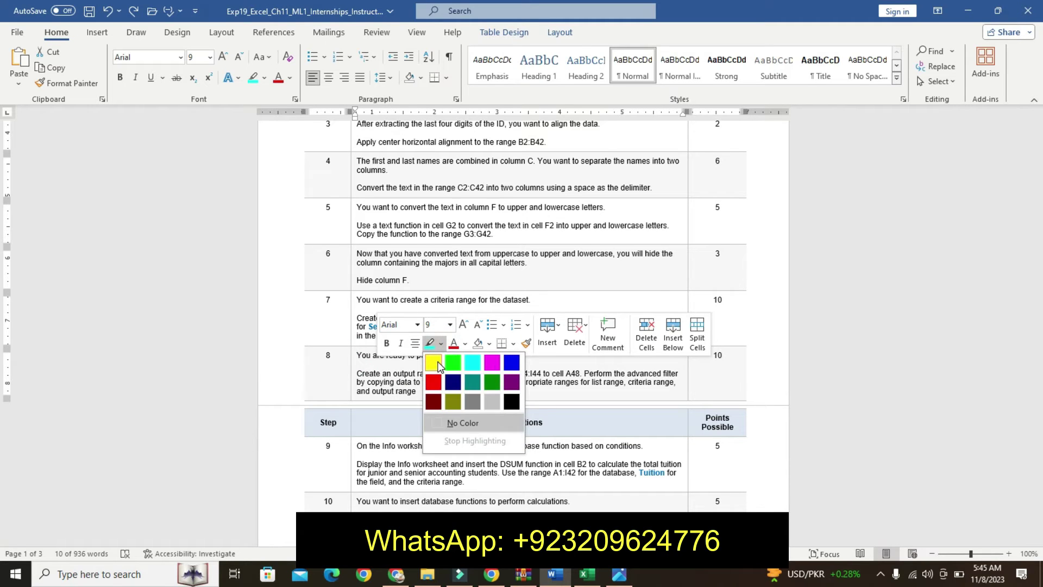
# Make step 8's output-range paragraph bold, 11 pt, with turquoise highlight
pyautogui.moveTo(357, 374); pyautogui.dragTo(417, 392)
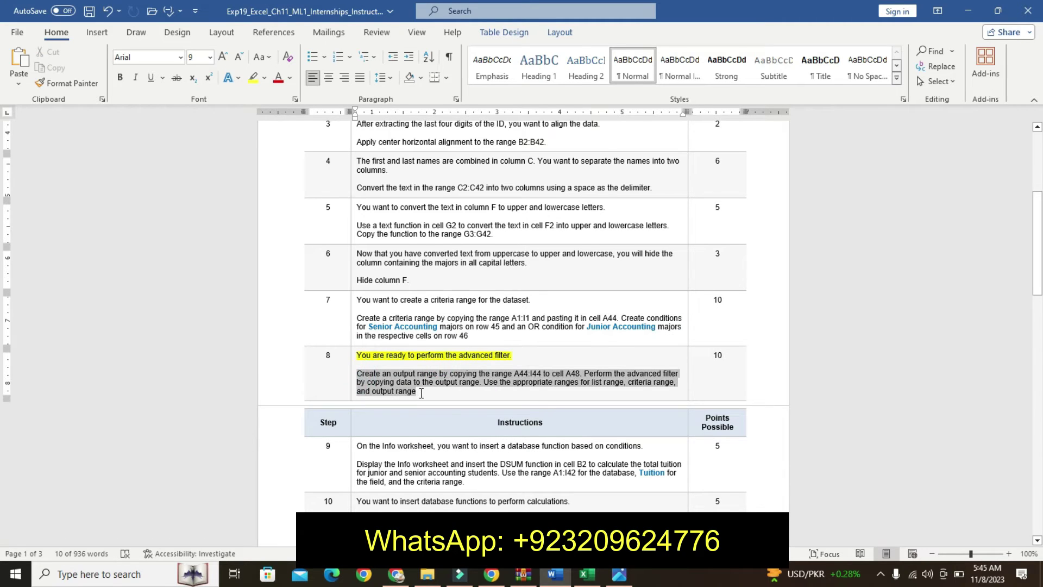
pyautogui.click(493, 351)
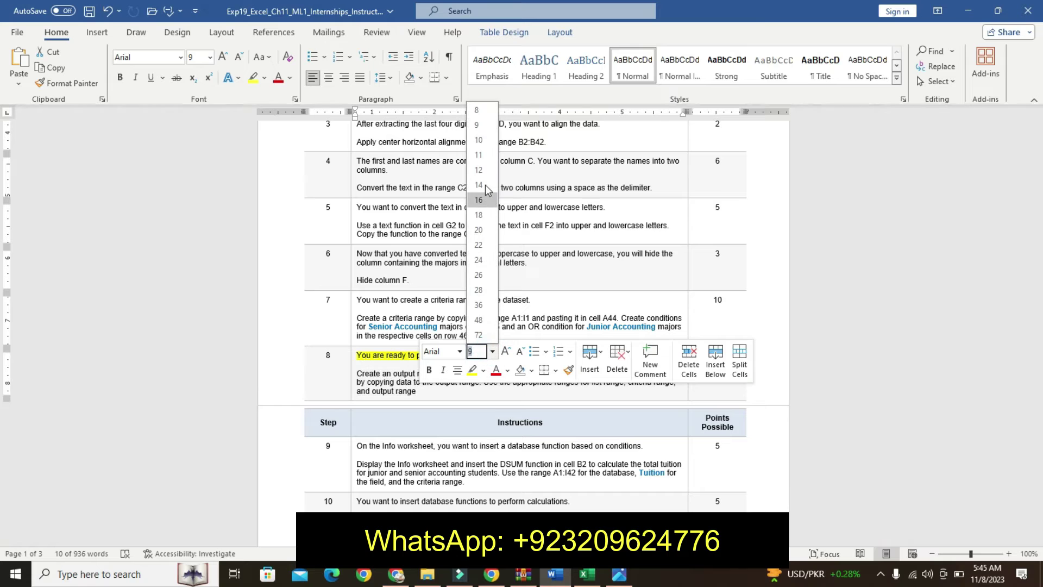
pyautogui.click(479, 140)
pyautogui.click(429, 370)
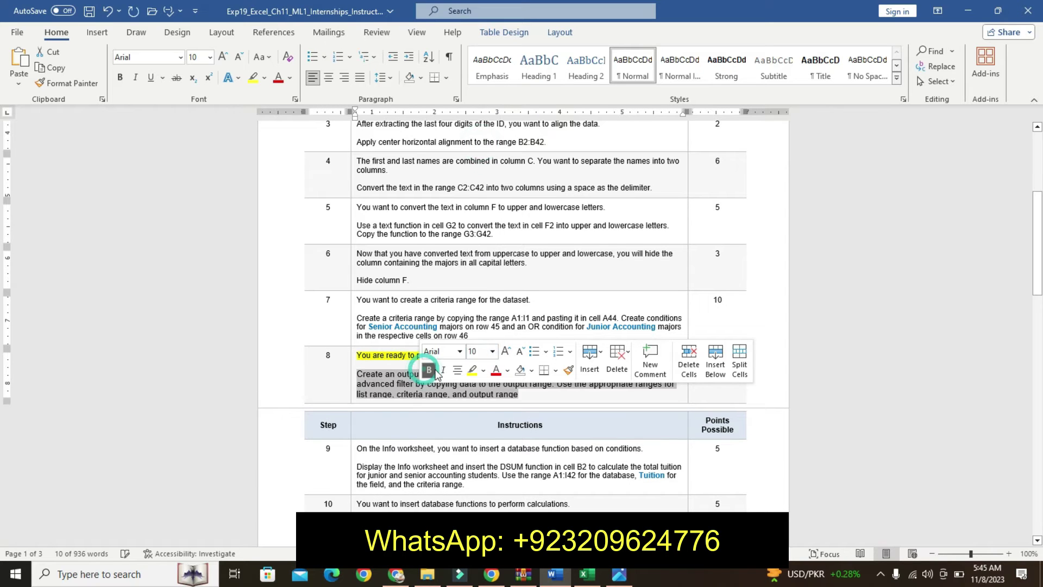
pyautogui.click(485, 373)
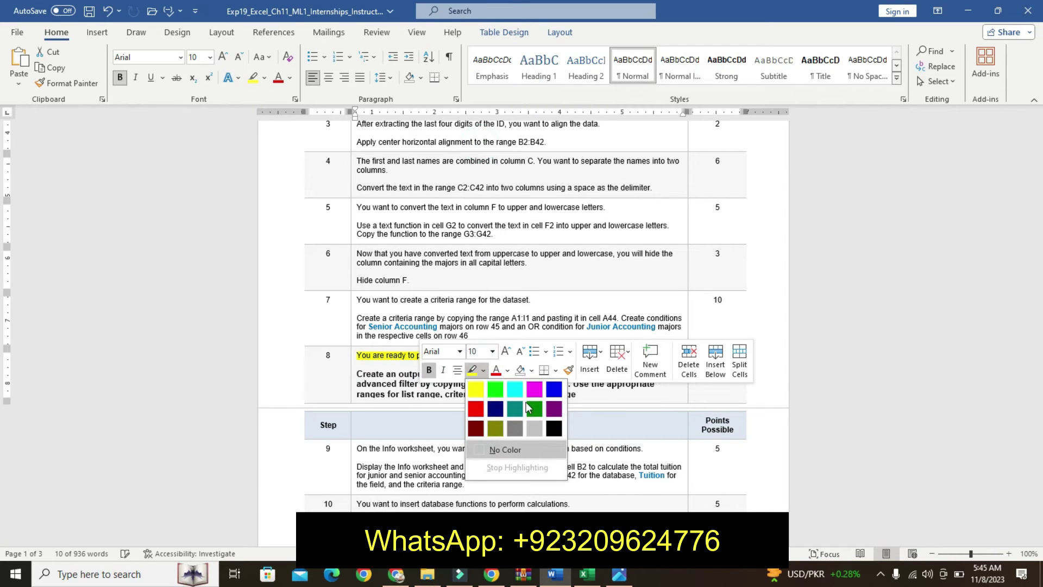
pyautogui.click(514, 388)
pyautogui.click(356, 383)
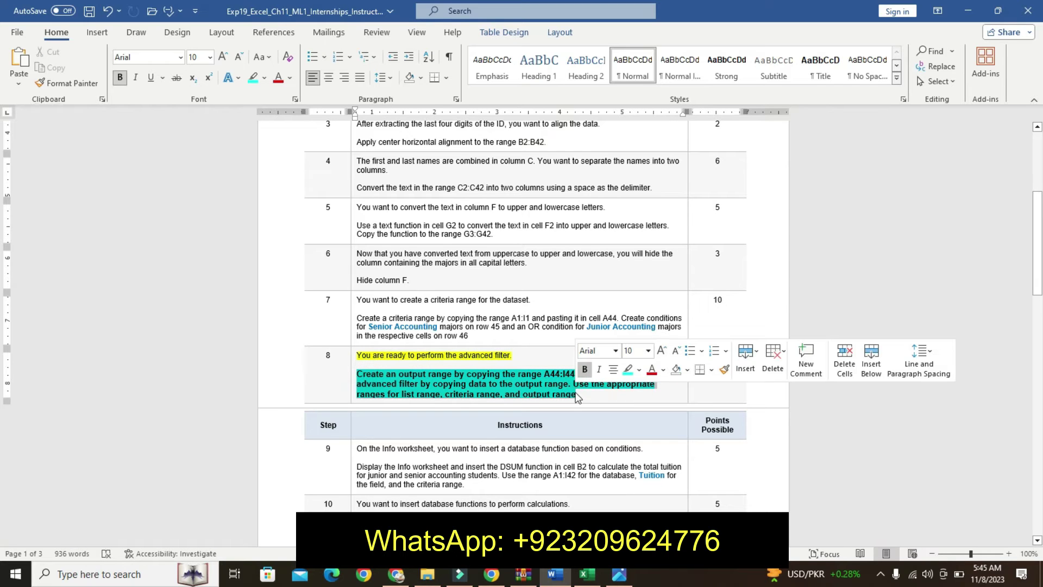
pyautogui.click(648, 353)
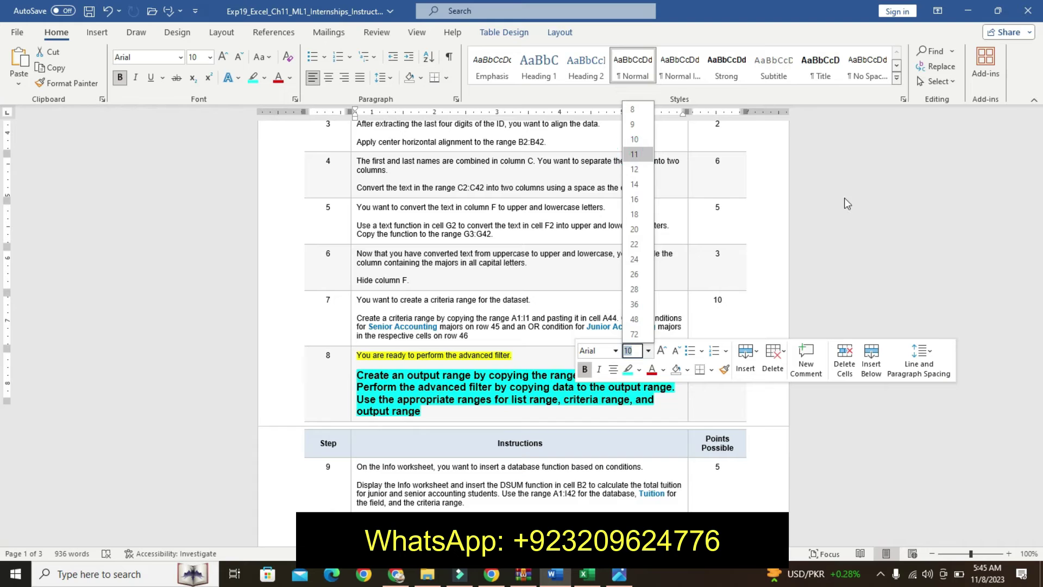
pyautogui.click(634, 154)
# Select the A44:I44 reference in step 8 and return to the workbook
pyautogui.moveTo(1039, 242); pyautogui.dragTo(1038, 297)
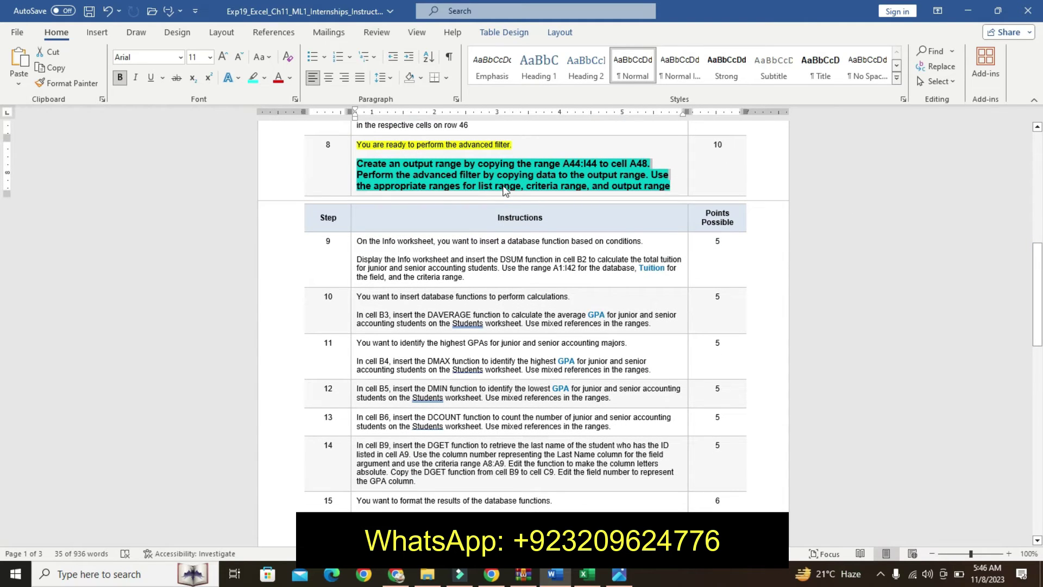
pyautogui.click(575, 166)
pyautogui.moveTo(564, 163); pyautogui.dragTo(597, 164)
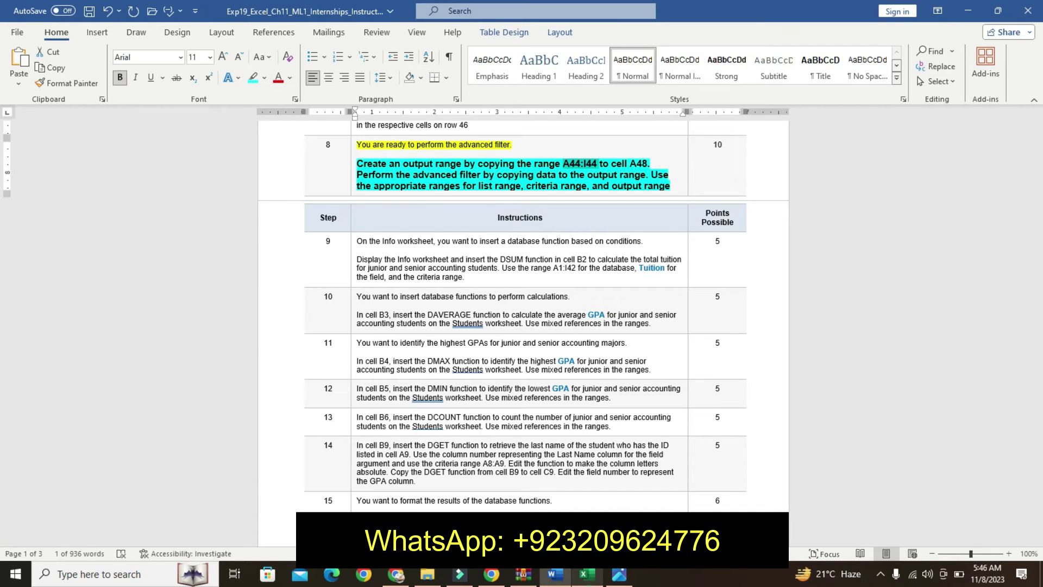
pyautogui.click(587, 575)
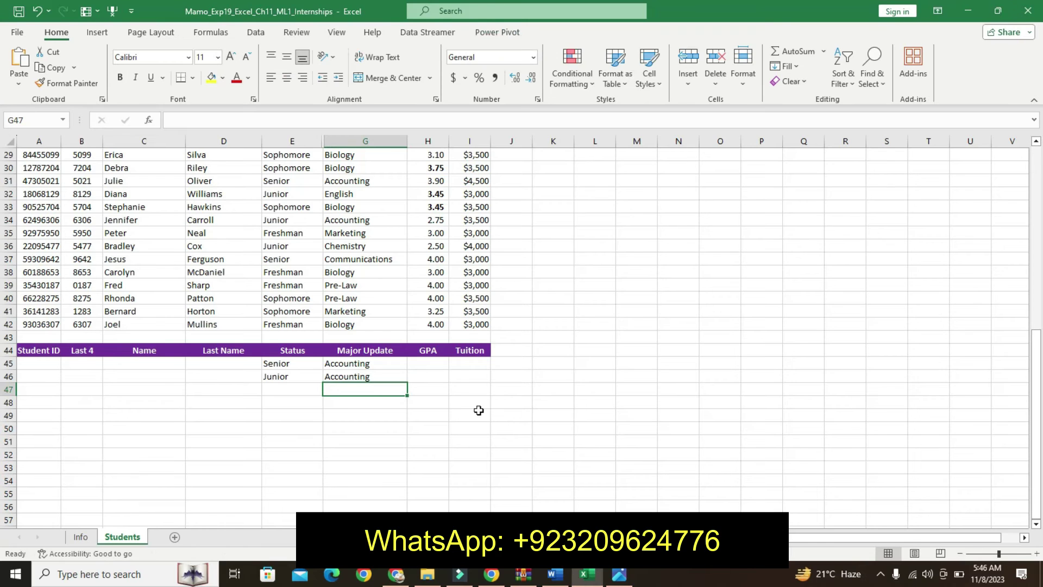
# Start an Advanced Filter that copies to another location, with list range $A$1:$I$42
pyautogui.click(255, 32)
pyautogui.click(455, 83)
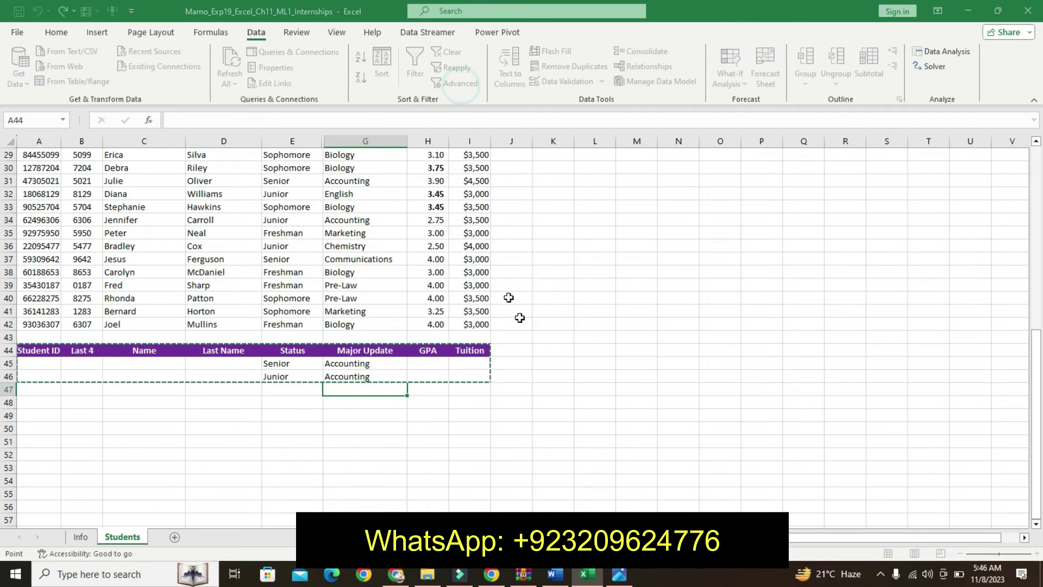
pyautogui.click(542, 354)
pyautogui.moveTo(635, 369); pyautogui.dragTo(582, 372)
pyautogui.press('BackSpace')
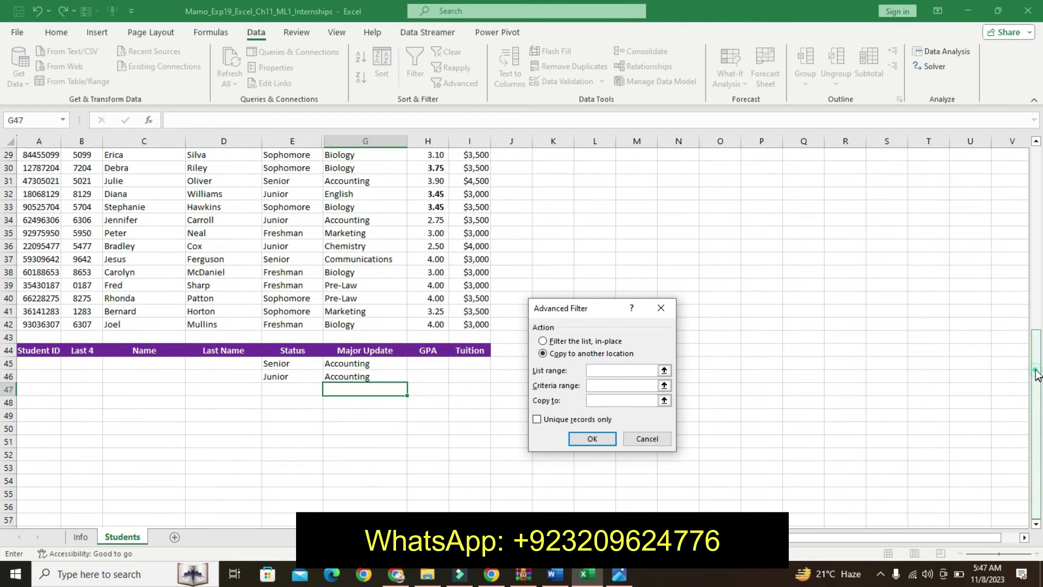
pyautogui.moveTo(1036, 373); pyautogui.dragTo(990, 104)
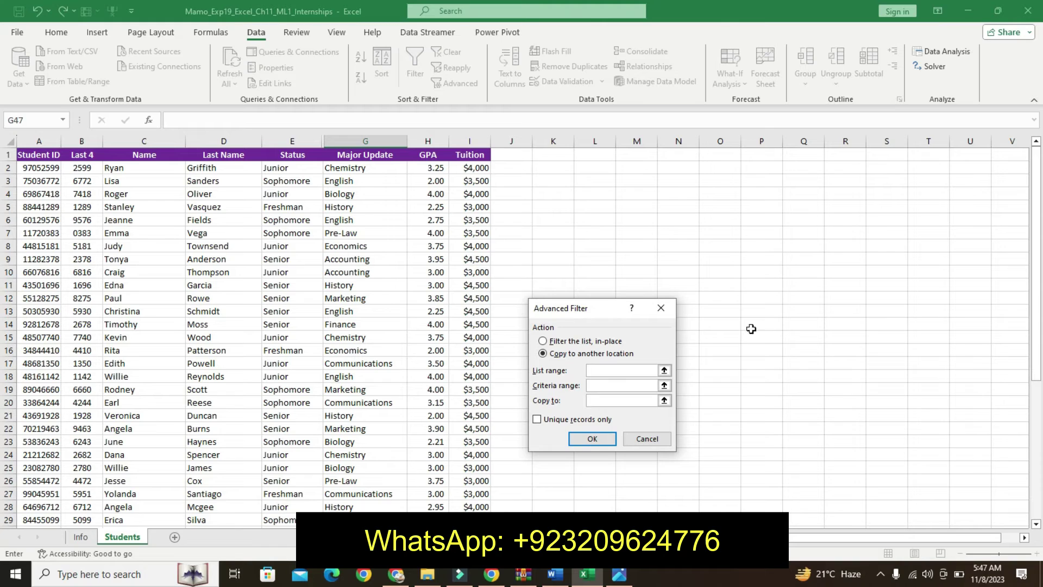
pyautogui.moveTo(19, 154)
pyautogui.mouseDown()
pyautogui.moveTo(430, 506)
pyautogui.moveTo(472, 519)
pyautogui.mouseUp()
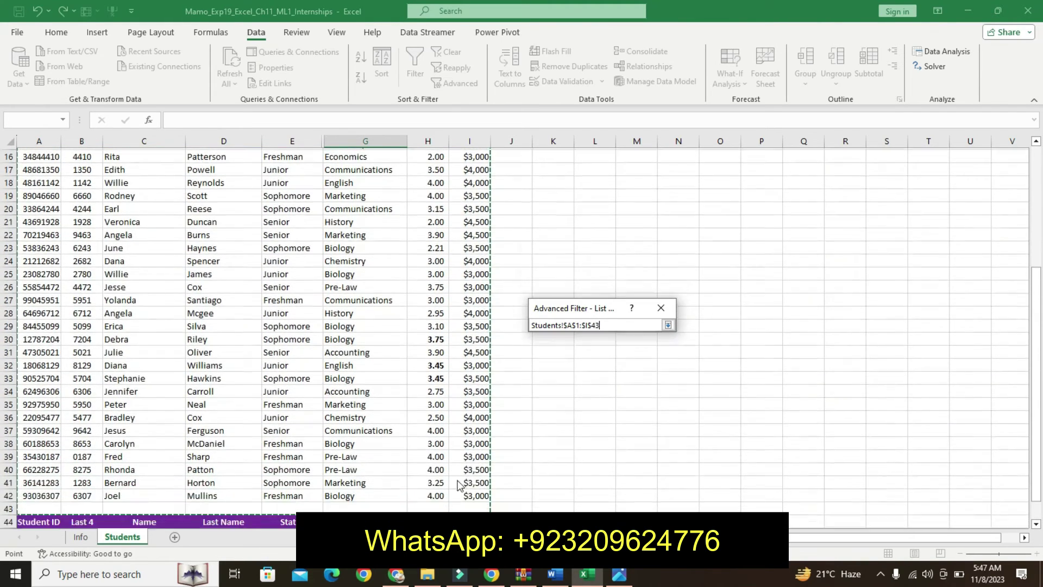
pyautogui.moveTo(472, 519); pyautogui.dragTo(455, 482)
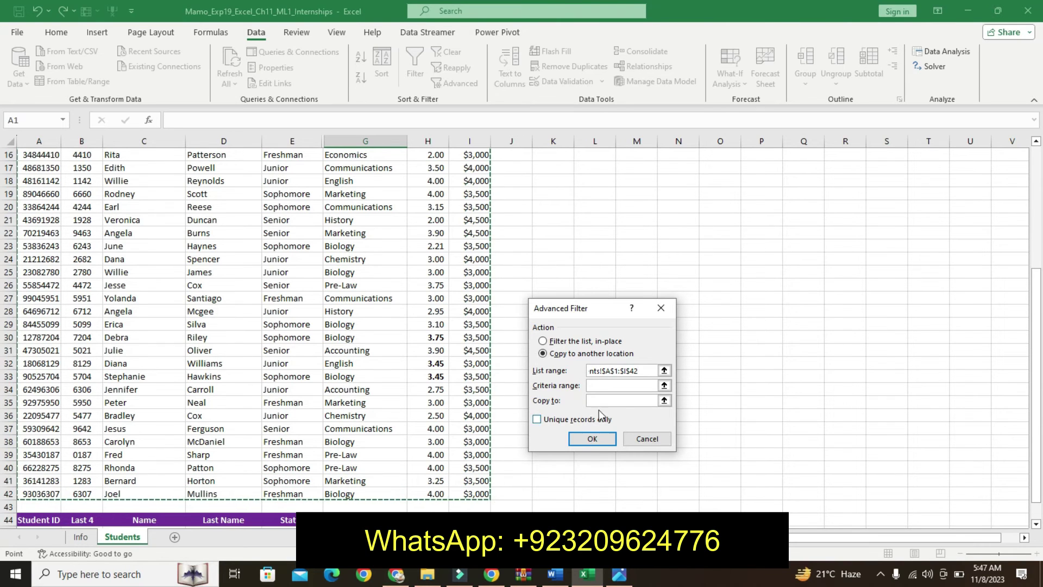
pyautogui.click(603, 371)
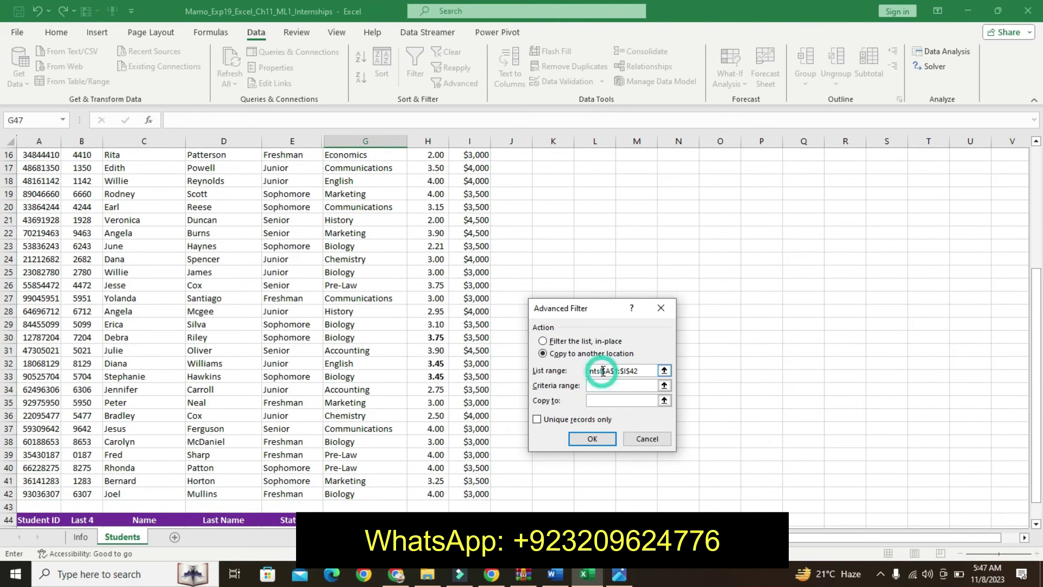
pyautogui.press('BackSpace')
pyautogui.press('BackSpace')
pyautogui.press('BackSpace')
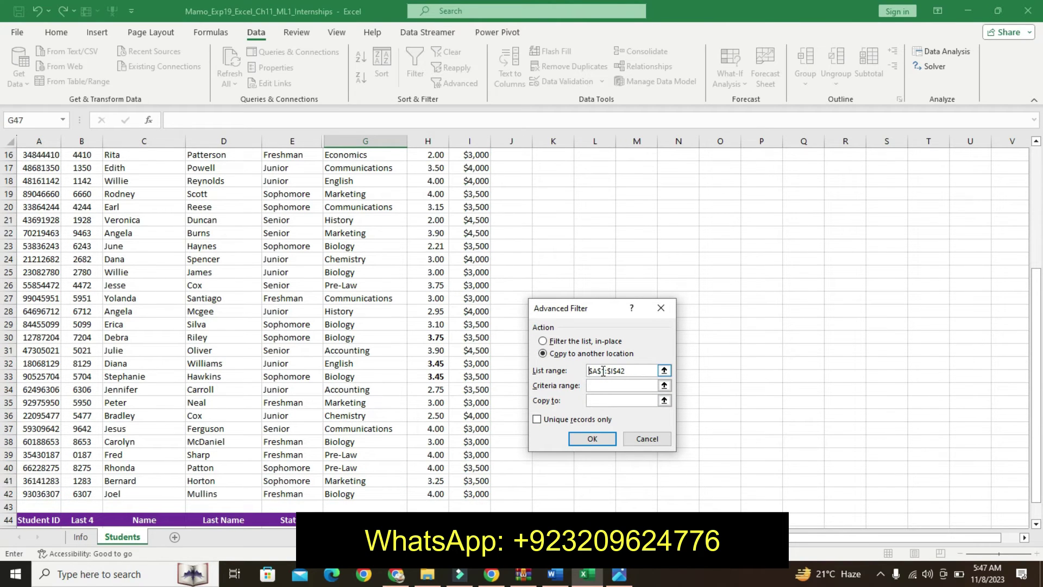
pyautogui.write('1')
# Set criteria range $E$44:$G$46 and output to row 48, then run the filter
pyautogui.click(606, 385)
pyautogui.moveTo(1038, 337); pyautogui.dragTo(1039, 355)
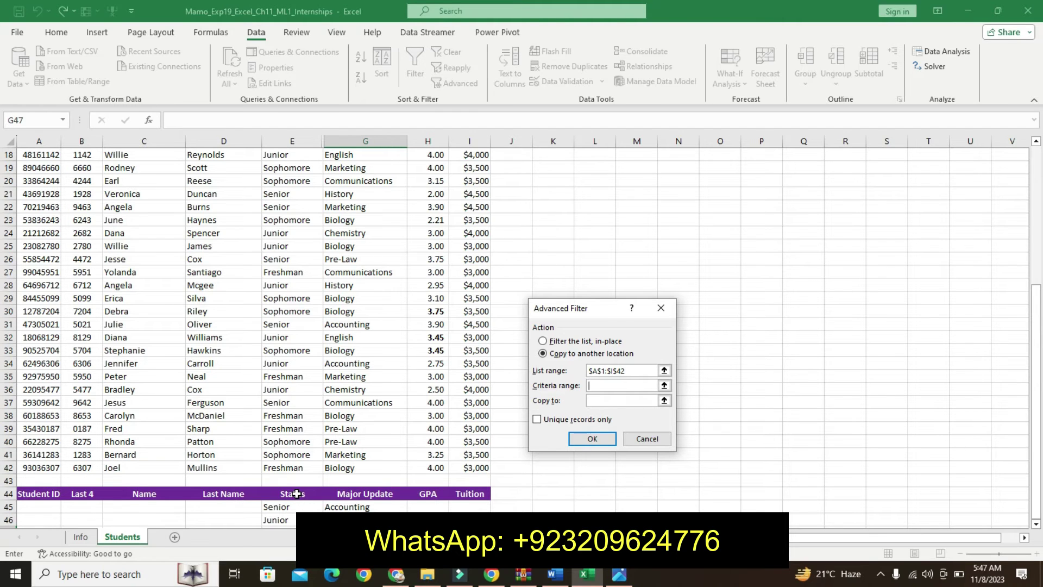
pyautogui.moveTo(297, 493); pyautogui.dragTo(301, 497)
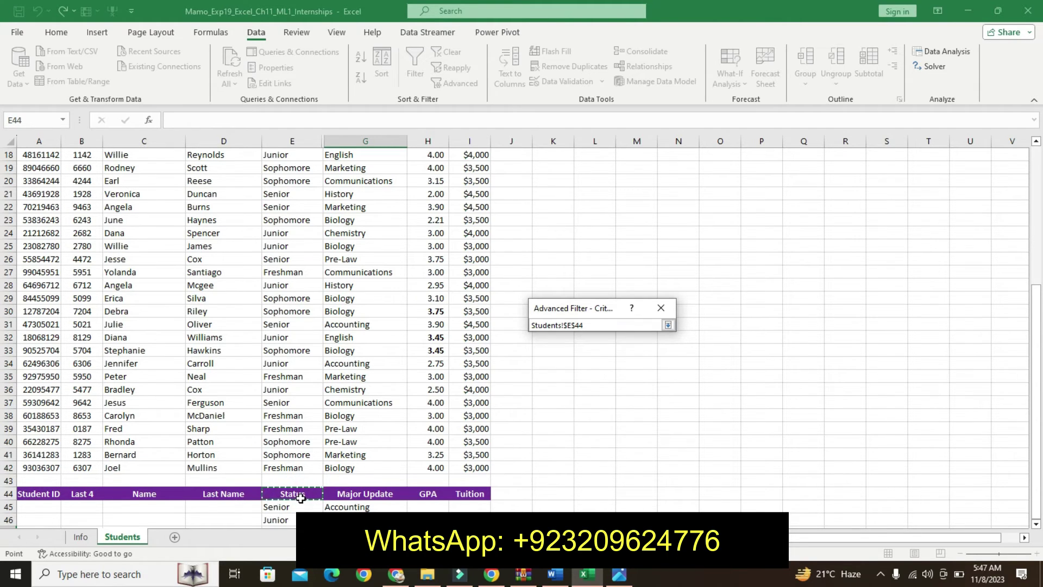
pyautogui.moveTo(300, 498); pyautogui.dragTo(358, 510)
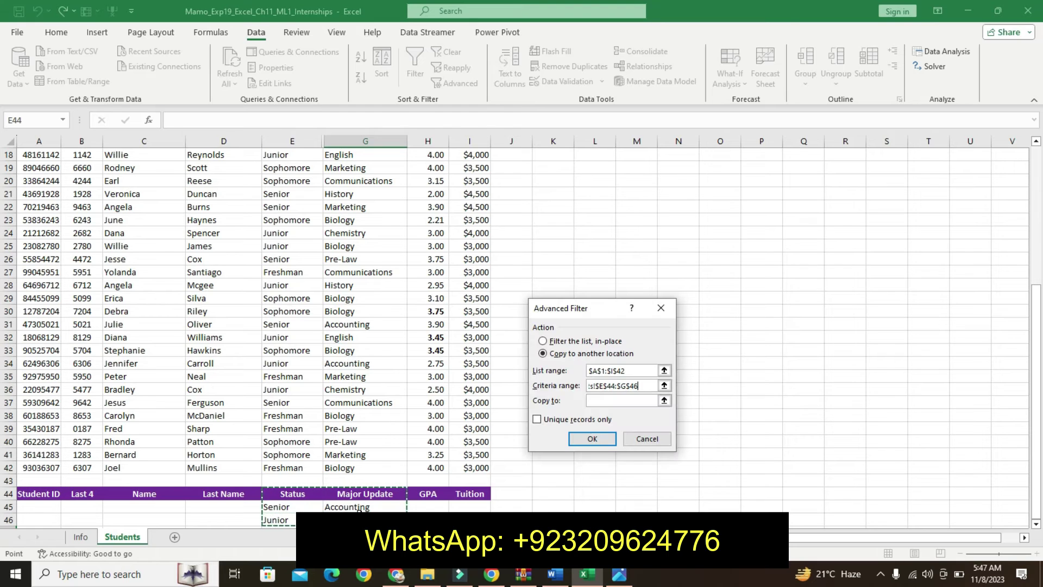
pyautogui.click(598, 387)
pyautogui.press('BackSpace')
pyautogui.press('BackSpace')
pyautogui.press('BackSpace')
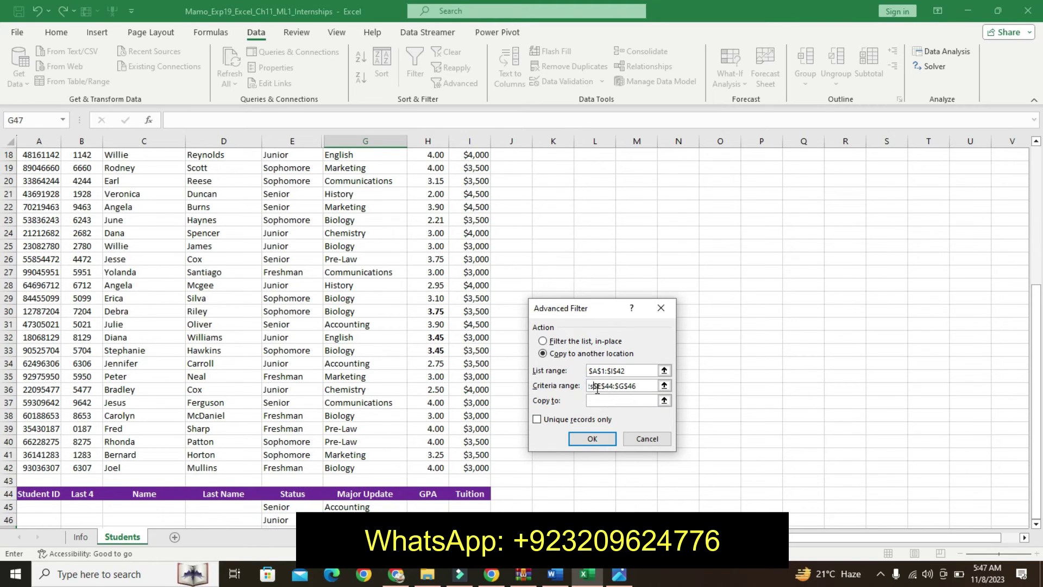
pyautogui.click(605, 400)
pyautogui.click(1036, 525)
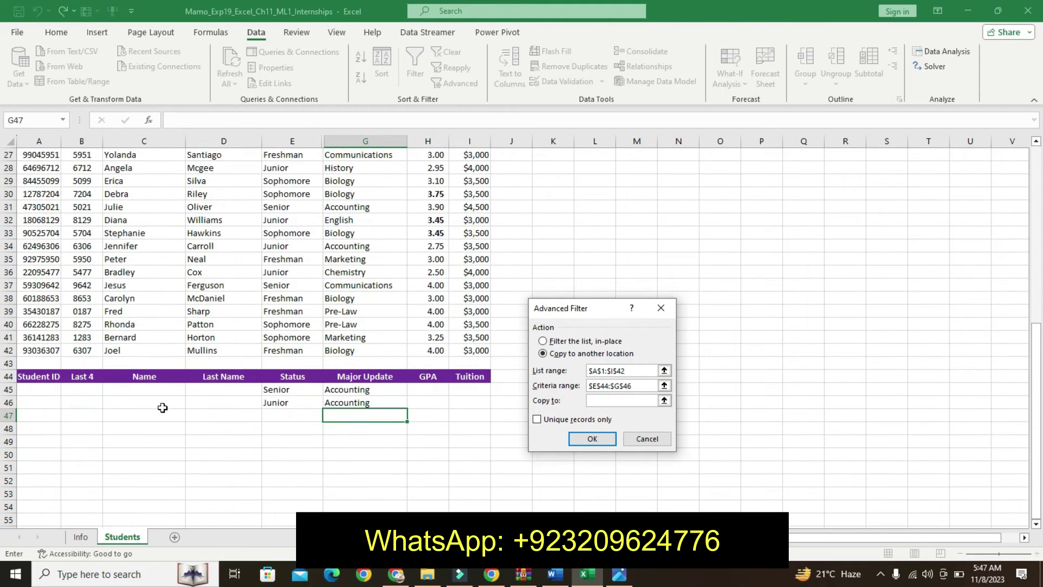
pyautogui.moveTo(30, 432)
pyautogui.mouseDown()
pyautogui.moveTo(378, 455)
pyautogui.moveTo(485, 432)
pyautogui.mouseUp()
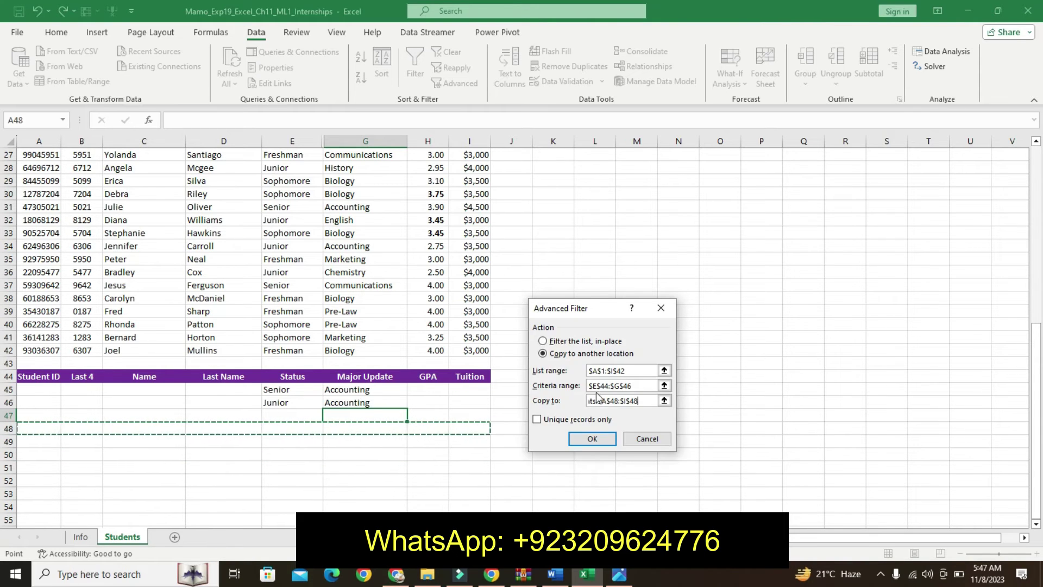
pyautogui.click(587, 438)
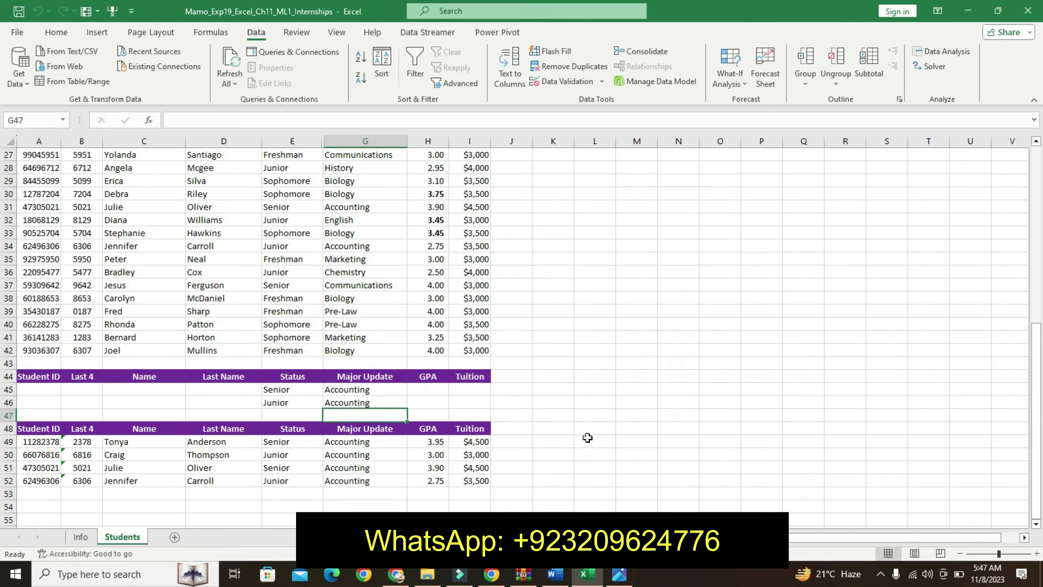
# In Word, return step 8's text to plain formatting
pyautogui.click(555, 574)
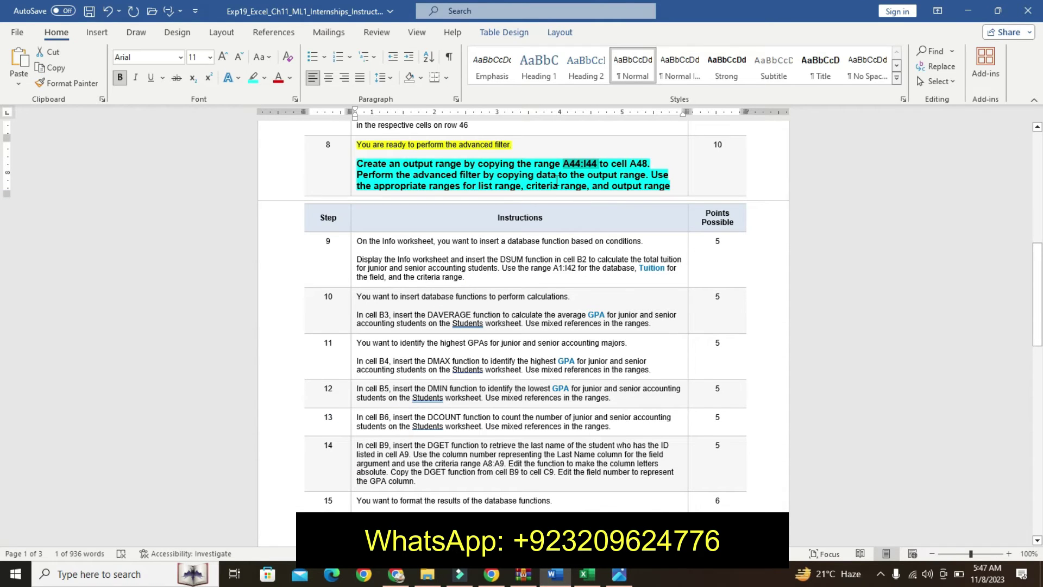
pyautogui.hotkey('ctrl', 'z')
pyautogui.hotkey('ctrl', 'z')
pyautogui.hotkey('ctrl', 'z')
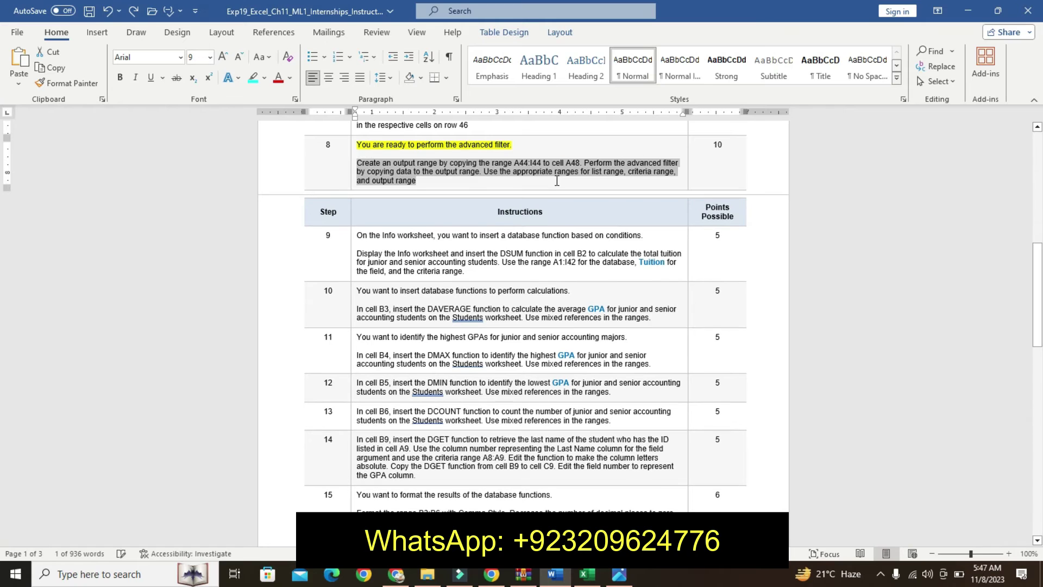
pyautogui.hotkey('ctrl', 'z')
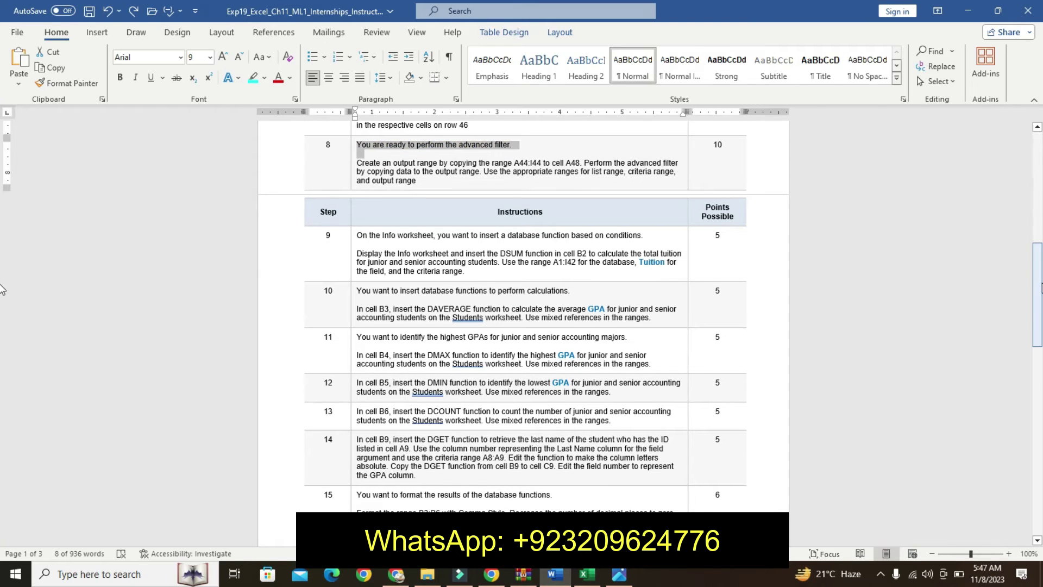
pyautogui.moveTo(1041, 288); pyautogui.dragTo(1040, 300)
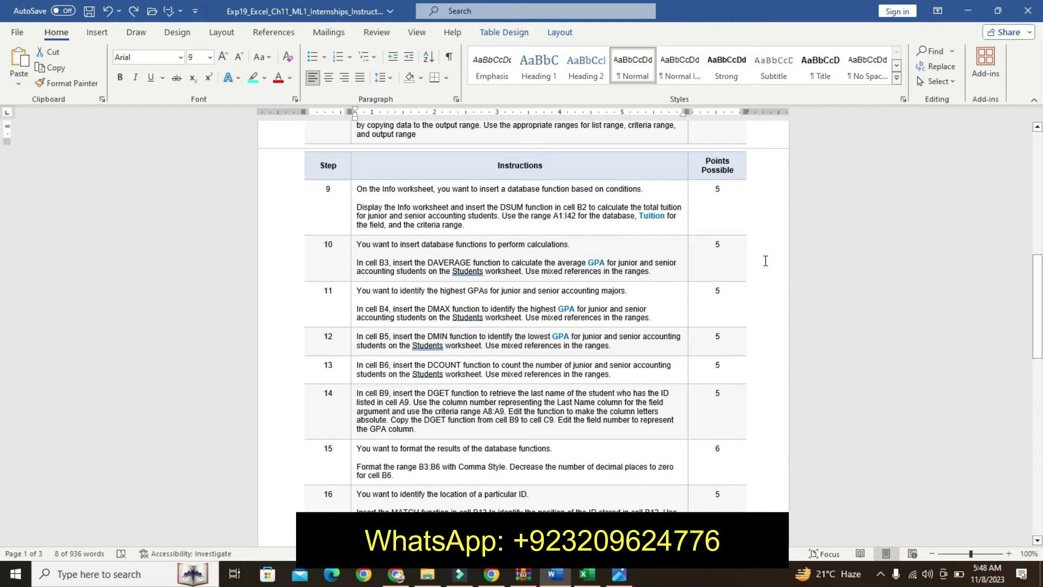
# Highlight step 9's first sentence in yellow
pyautogui.click(358, 188)
pyautogui.tripleClick(357, 188)
pyautogui.click(434, 175)
pyautogui.click(422, 193)
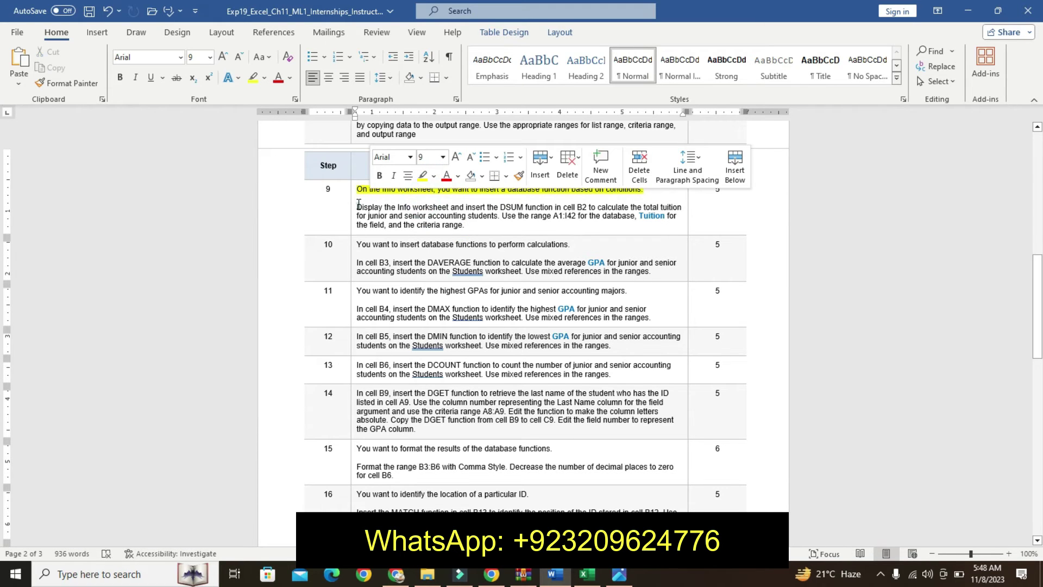
# Make step 9's instruction paragraph 11 pt, bold, with turquoise highlight
pyautogui.moveTo(358, 207); pyautogui.dragTo(459, 231)
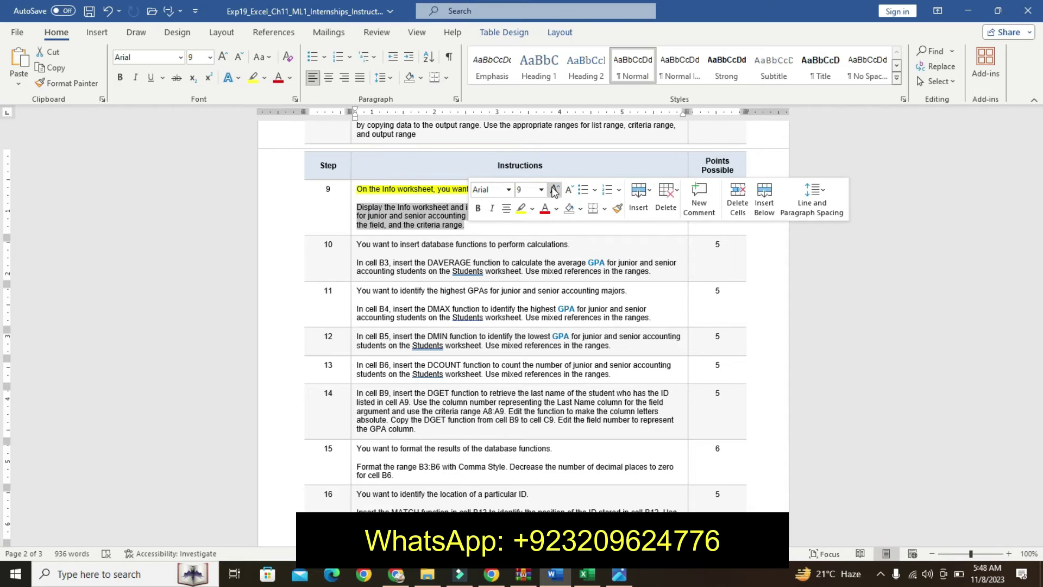
pyautogui.click(542, 189)
pyautogui.click(528, 251)
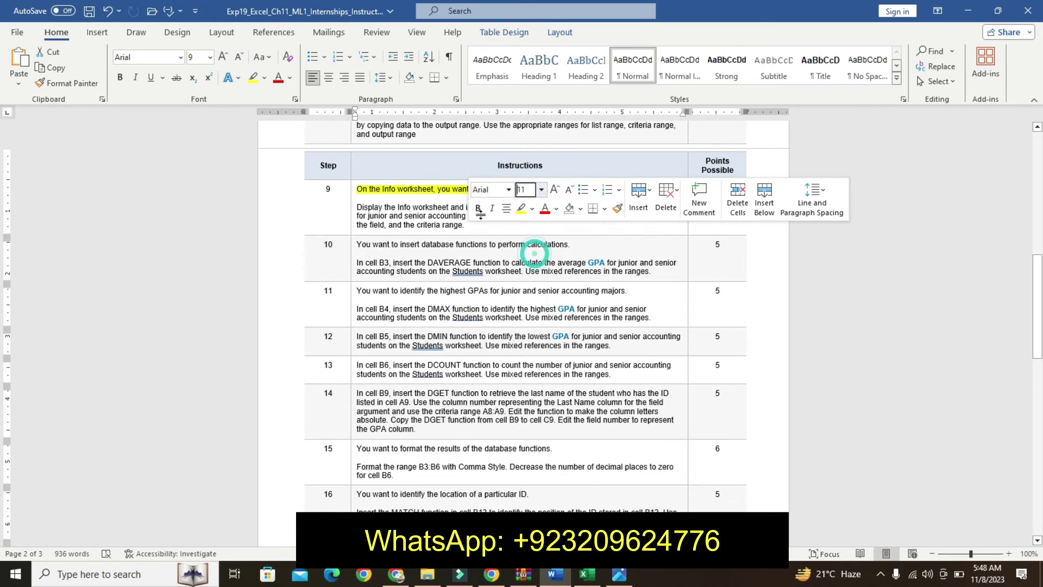
pyautogui.click(477, 210)
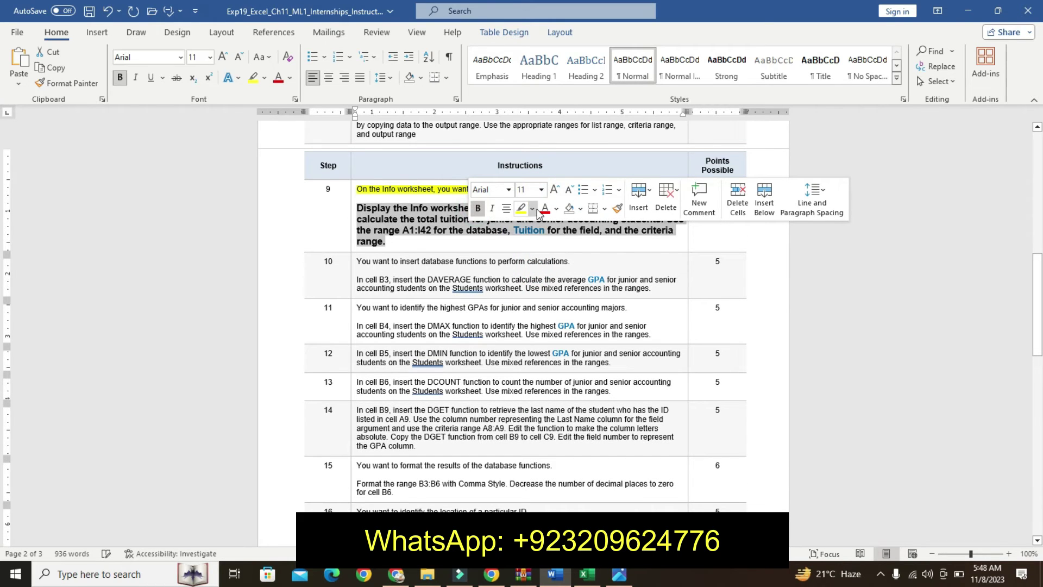
pyautogui.click(532, 209)
pyautogui.click(562, 233)
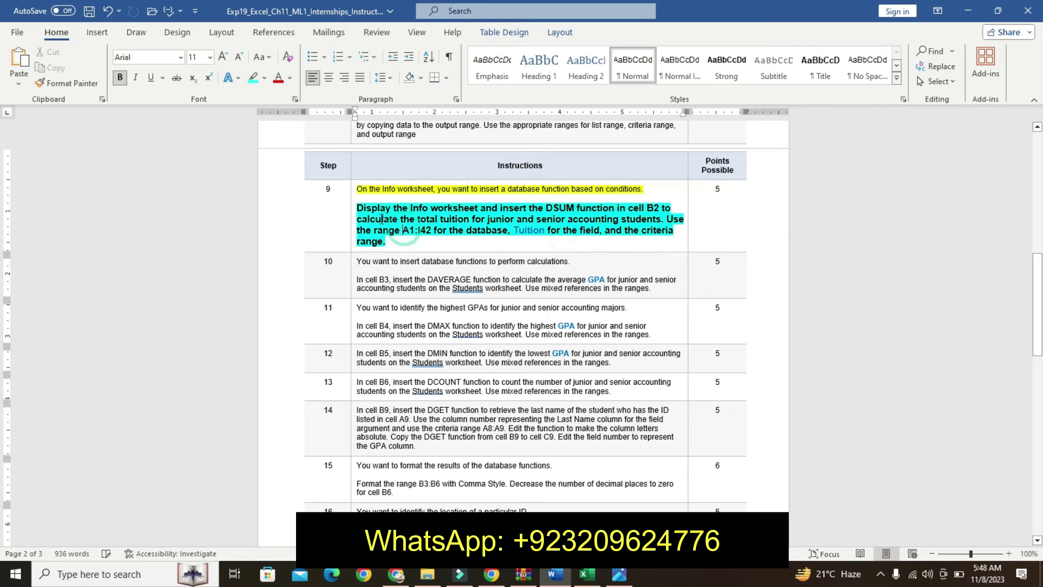
pyautogui.moveTo(356, 208); pyautogui.dragTo(433, 249)
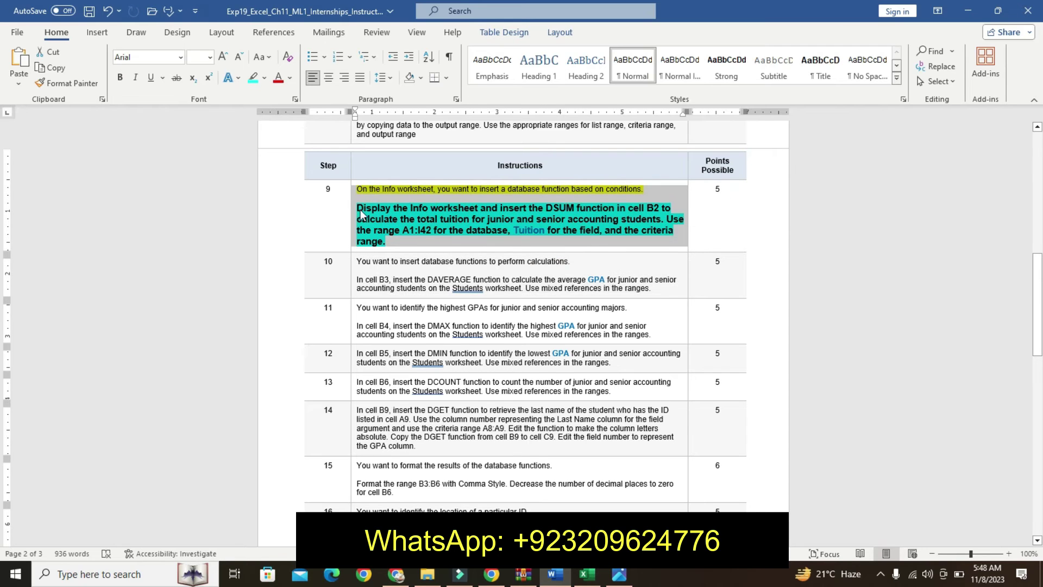
pyautogui.moveTo(357, 209); pyautogui.dragTo(402, 236)
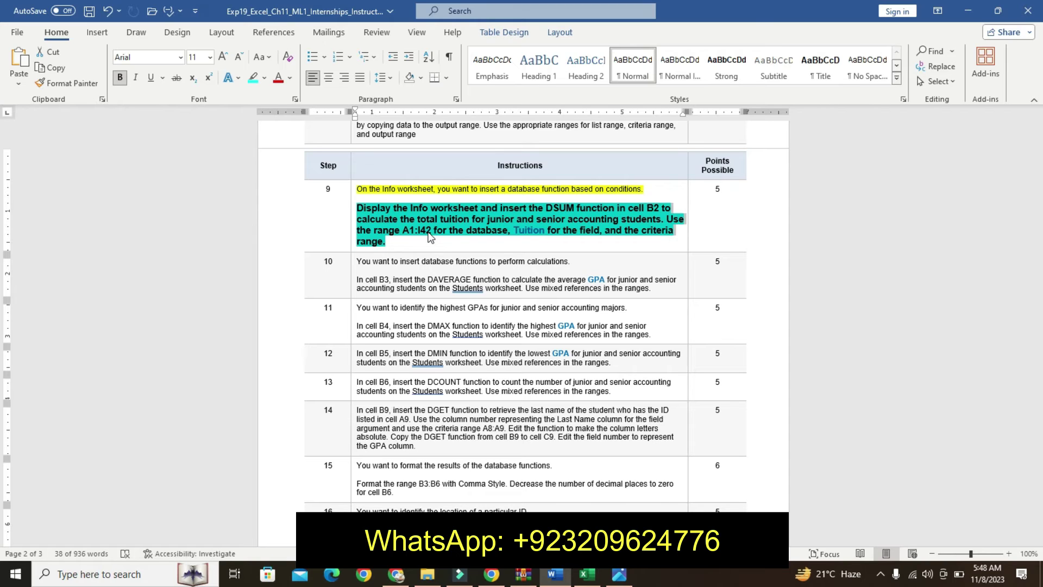
pyautogui.click(588, 574)
# In Info cell B2, start =DSUM( with Students!A1:I42 as the database argument, then a comma
pyautogui.click(81, 538)
pyautogui.click(146, 166)
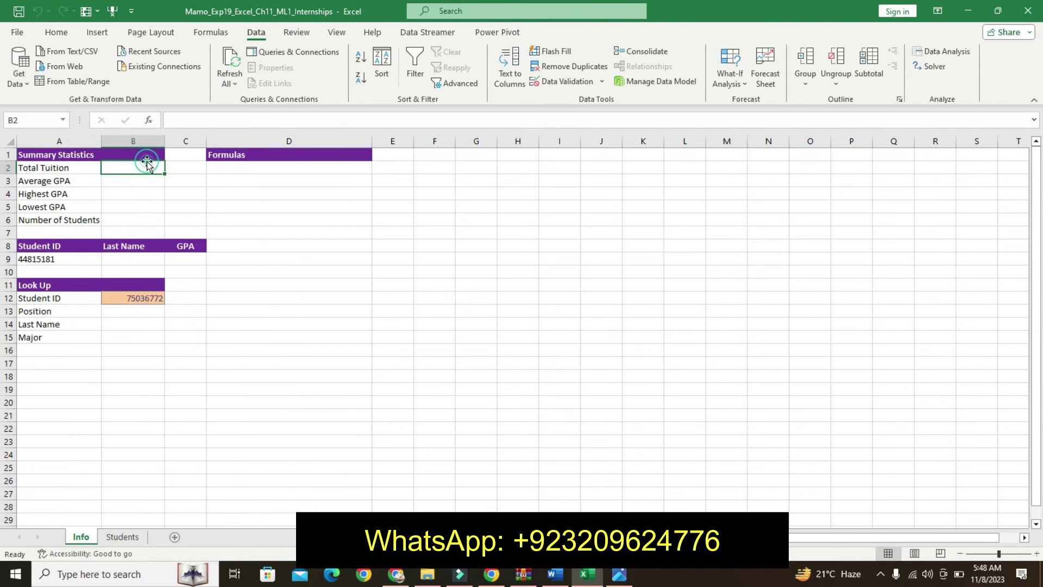
pyautogui.write('=DS')
pyautogui.doubleClick(139, 202)
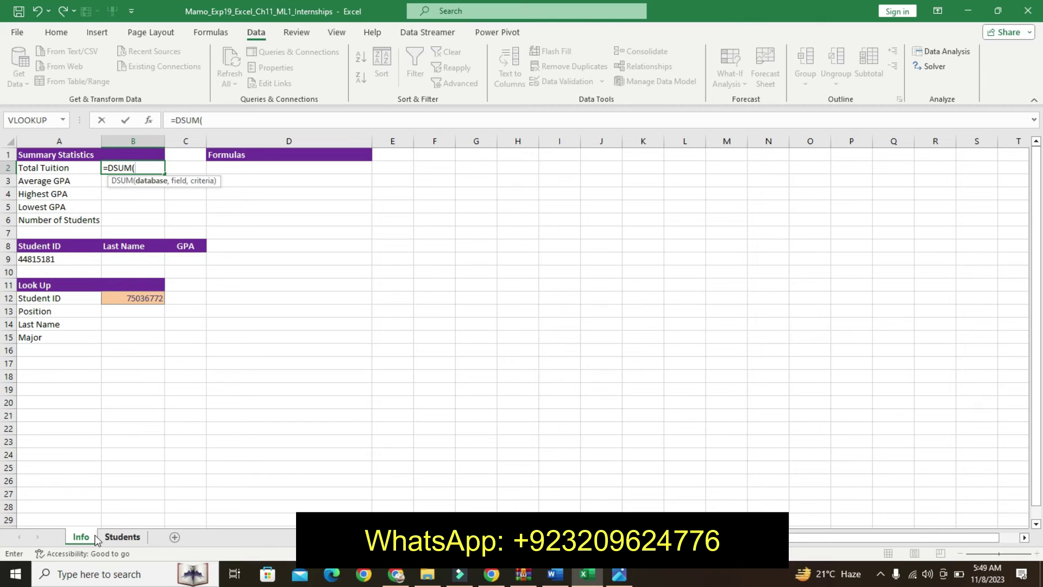
pyautogui.click(111, 536)
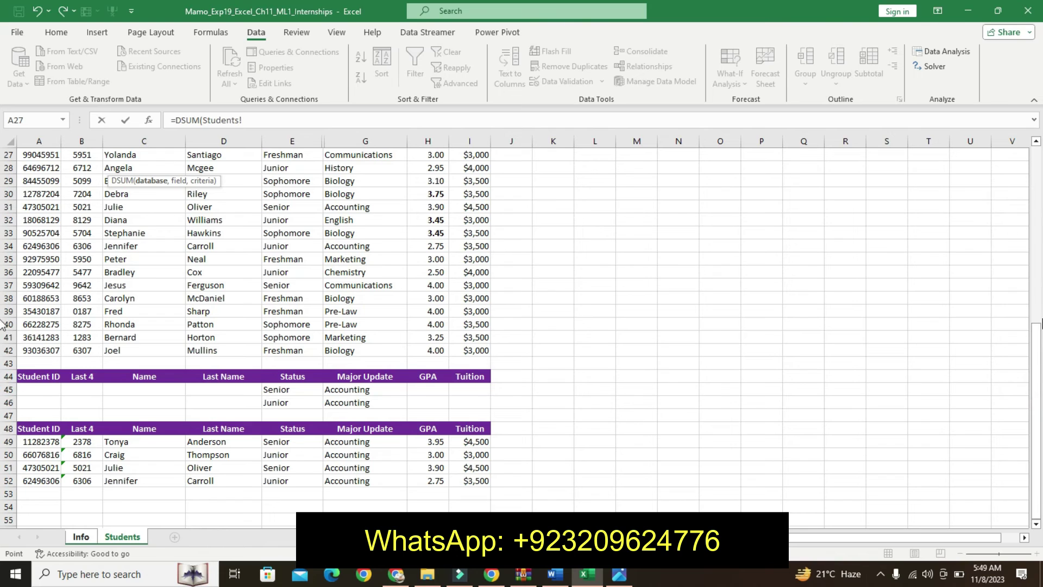
pyautogui.moveTo(1036, 387); pyautogui.dragTo(1004, 158)
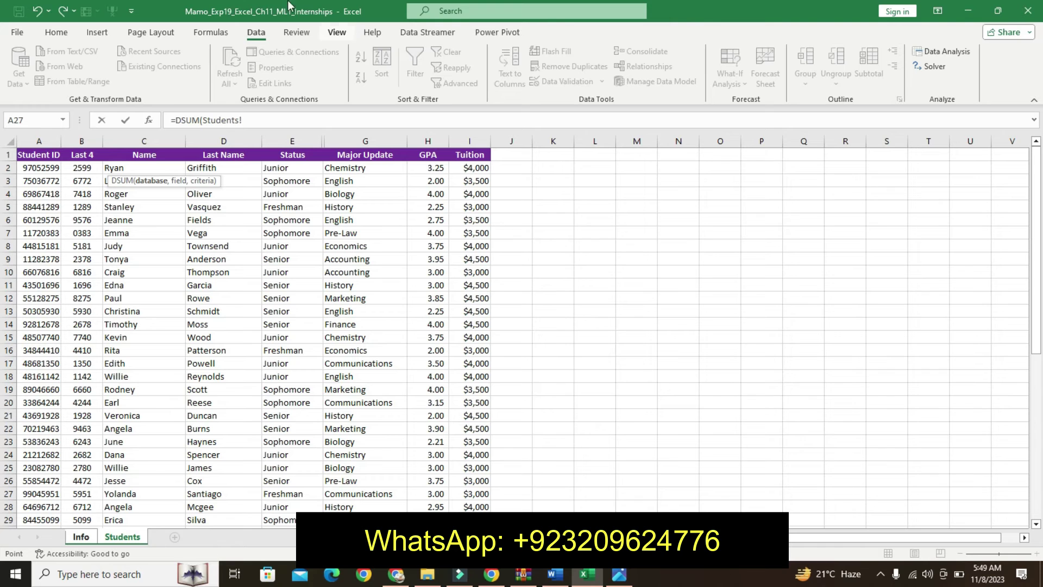
pyautogui.moveTo(33, 155)
pyautogui.mouseDown()
pyautogui.moveTo(249, 387)
pyautogui.moveTo(481, 526)
pyautogui.moveTo(467, 501)
pyautogui.mouseUp()
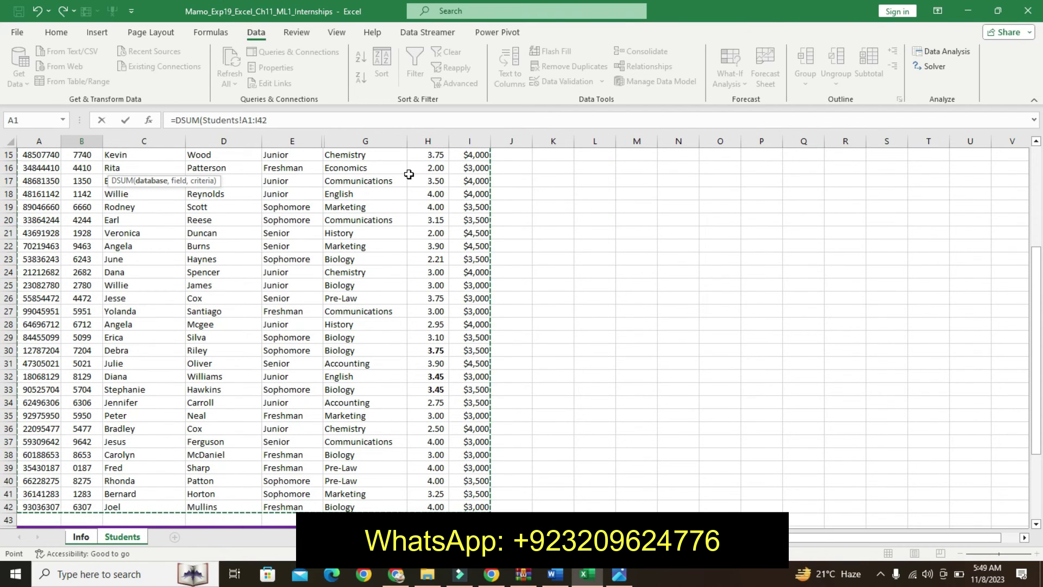
pyautogui.click(326, 121)
pyautogui.write(',')
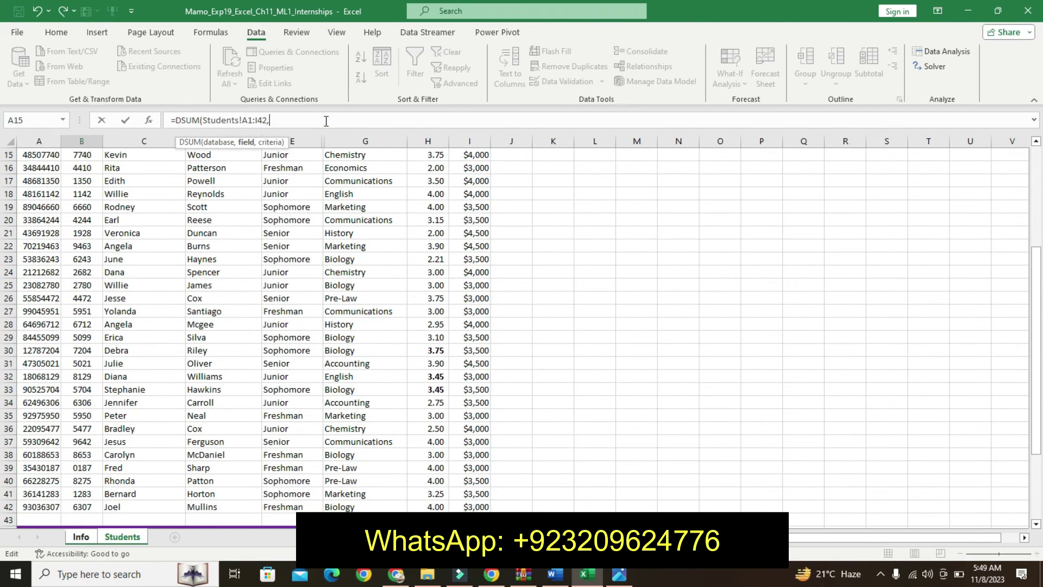
# Add "Tuition" as the DSUM field argument, removing a stray exclamation mark and space
pyautogui.click(82, 537)
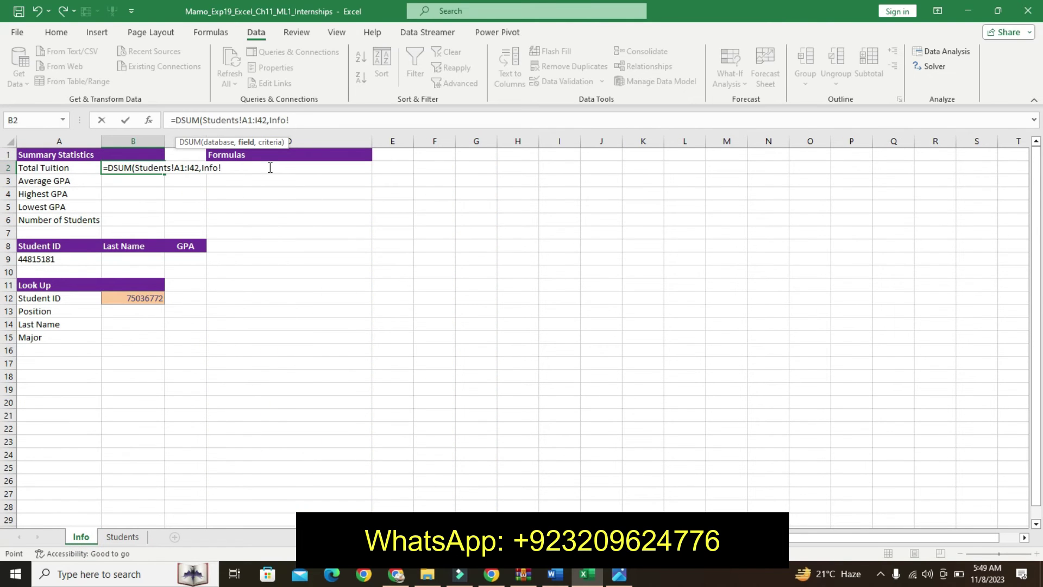
pyautogui.press('BackSpace')
pyautogui.press('BackSpace')
pyautogui.press('BackSpace')
pyautogui.press('BackSpace')
pyautogui.press('BackSpace')
pyautogui.write('"')
pyautogui.write('T')
pyautogui.write('uitio')
pyautogui.write('n')
pyautogui.write('",')
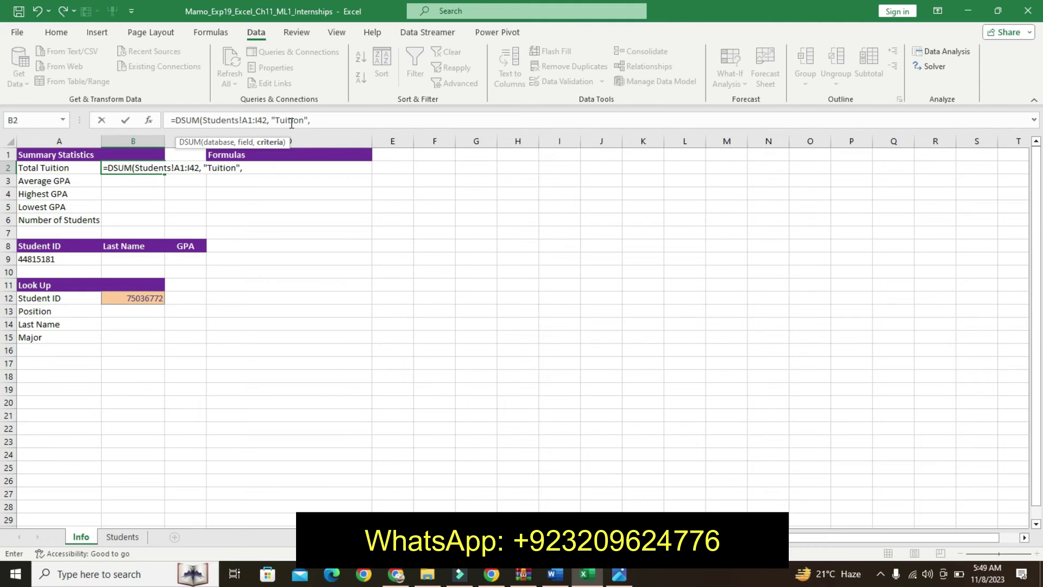
pyautogui.click(274, 120)
pyautogui.press('BackSpace')
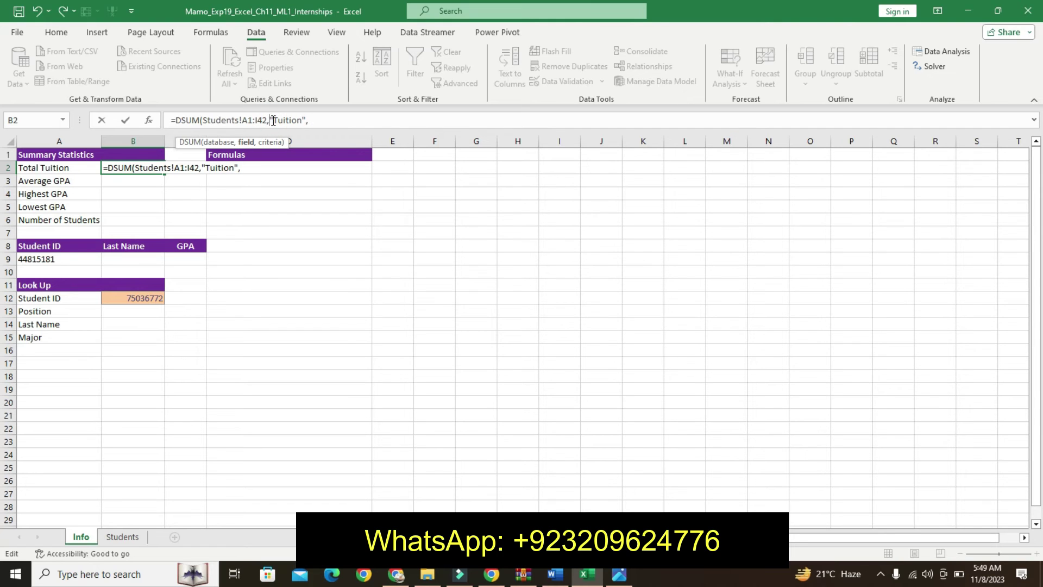
pyautogui.click(321, 117)
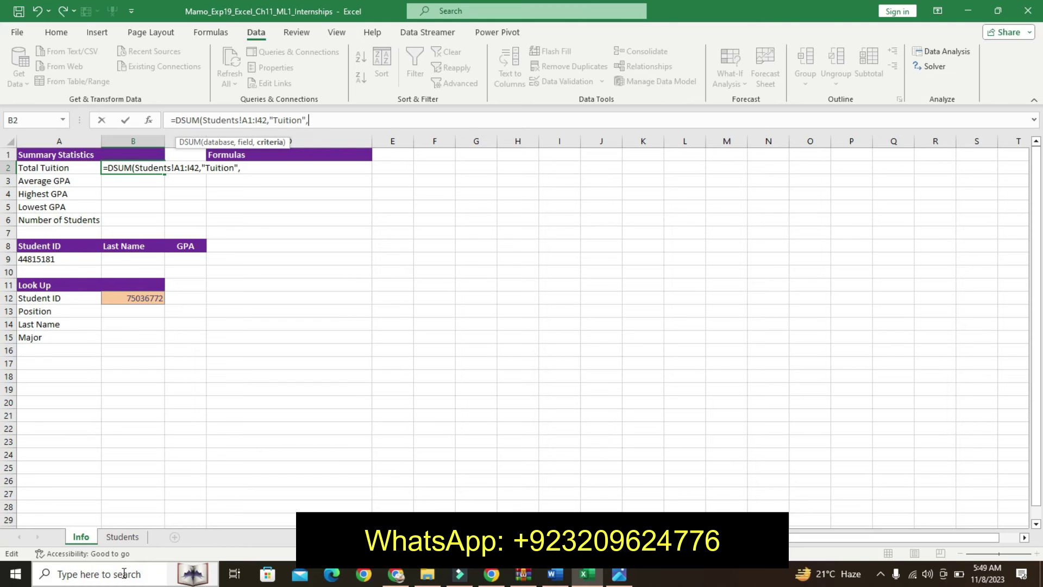
# Enter Students!Criteria as the criteria argument so B2 shows $15,500
pyautogui.click(122, 538)
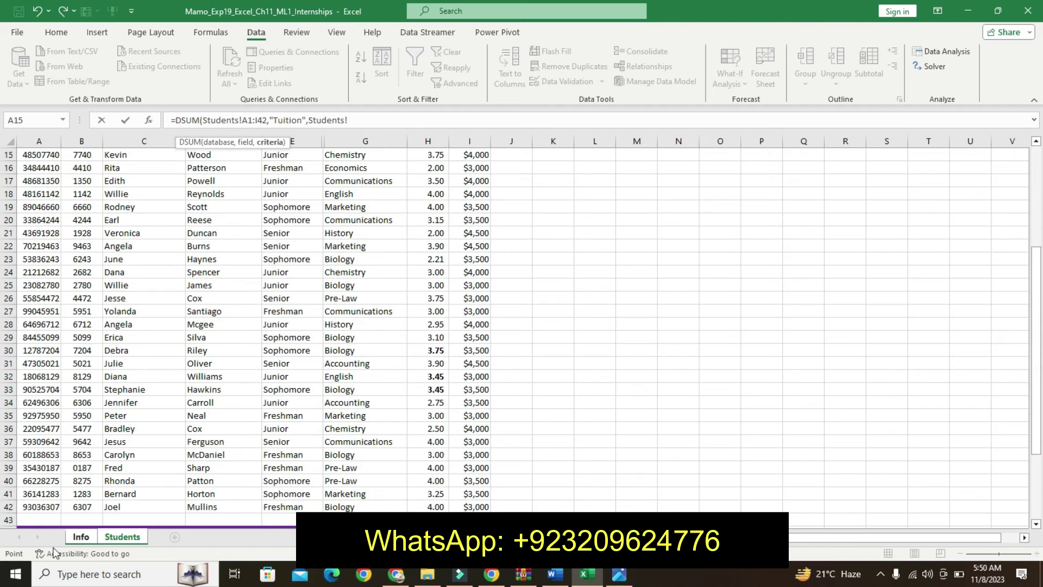
pyautogui.click(76, 538)
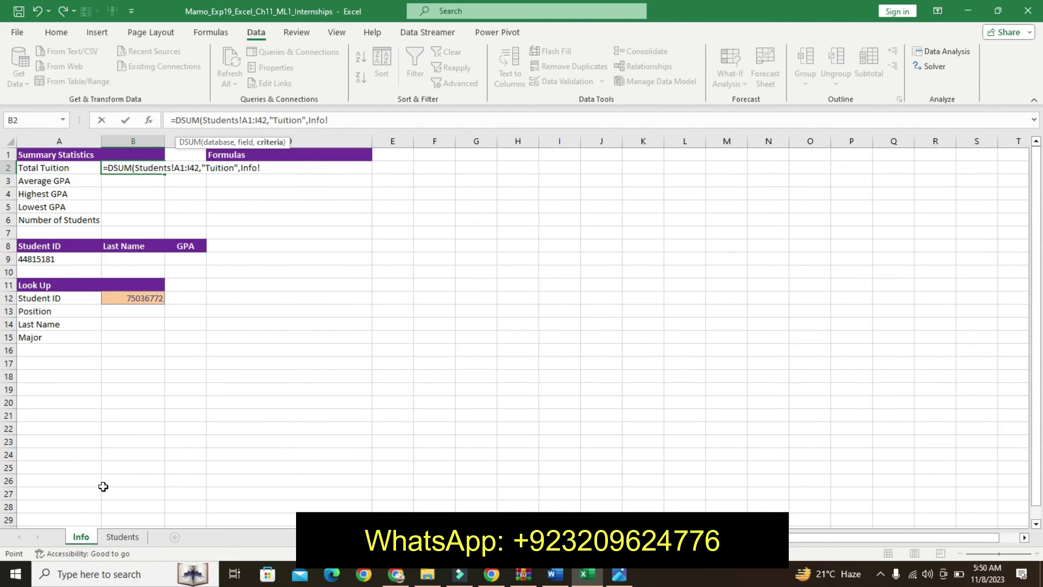
pyautogui.click(122, 538)
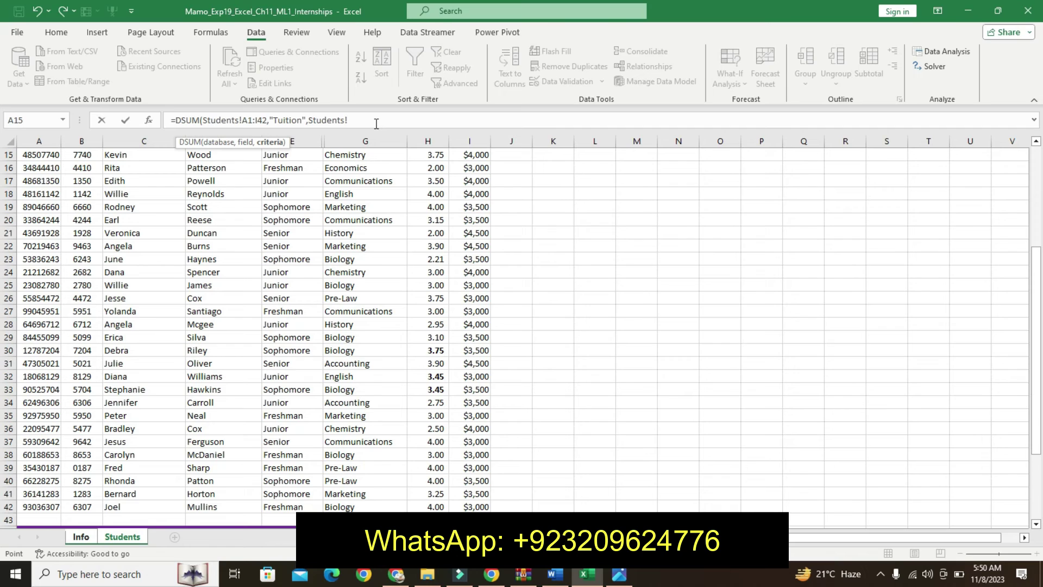
pyautogui.write('c')
pyautogui.press('BackSpace')
pyautogui.write('C')
pyautogui.write('ri')
pyautogui.write('te')
pyautogui.press('Return')
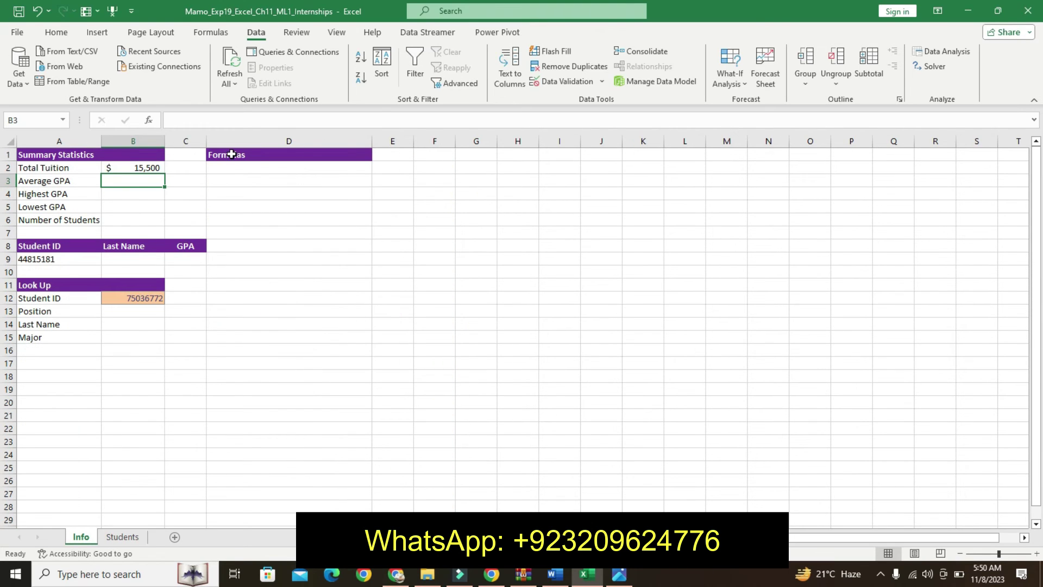
# In Word, undo the emphasis and yellow highlight on step 9
pyautogui.click(552, 576)
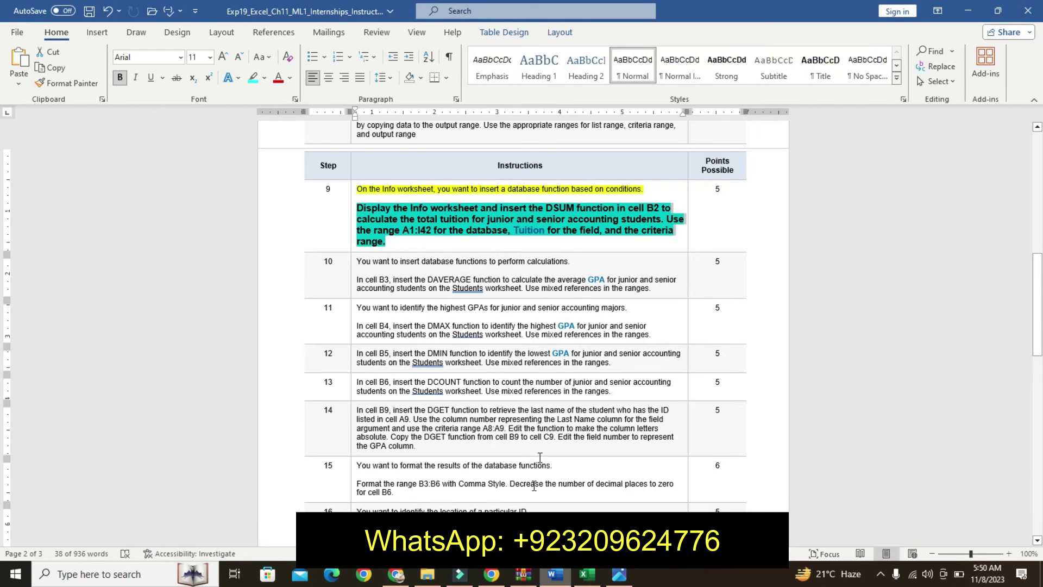
pyautogui.hotkey('ctrl', 'z')
pyautogui.hotkey('ctrl', 'z')
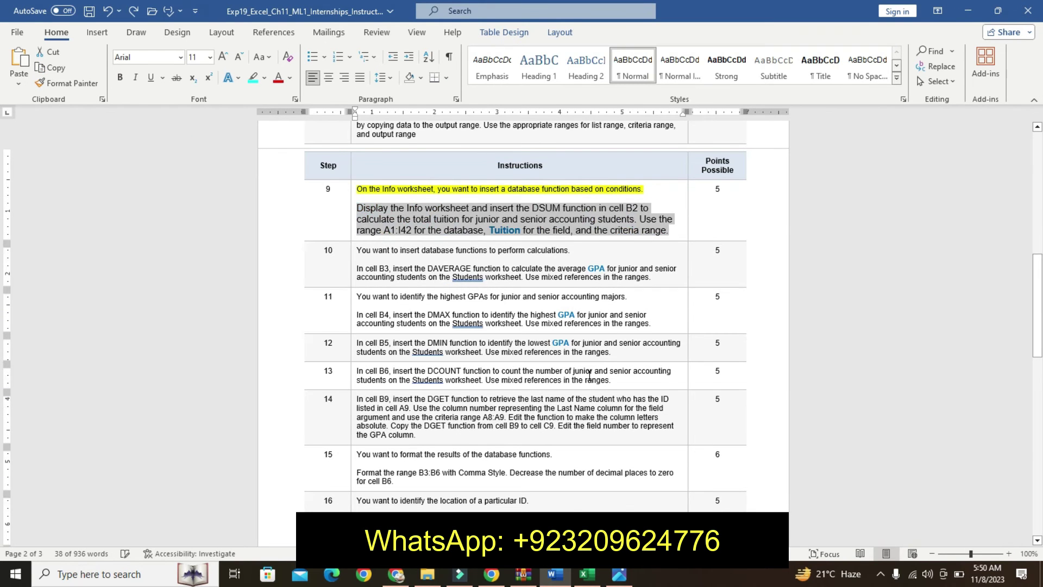
pyautogui.hotkey('ctrl', 'z')
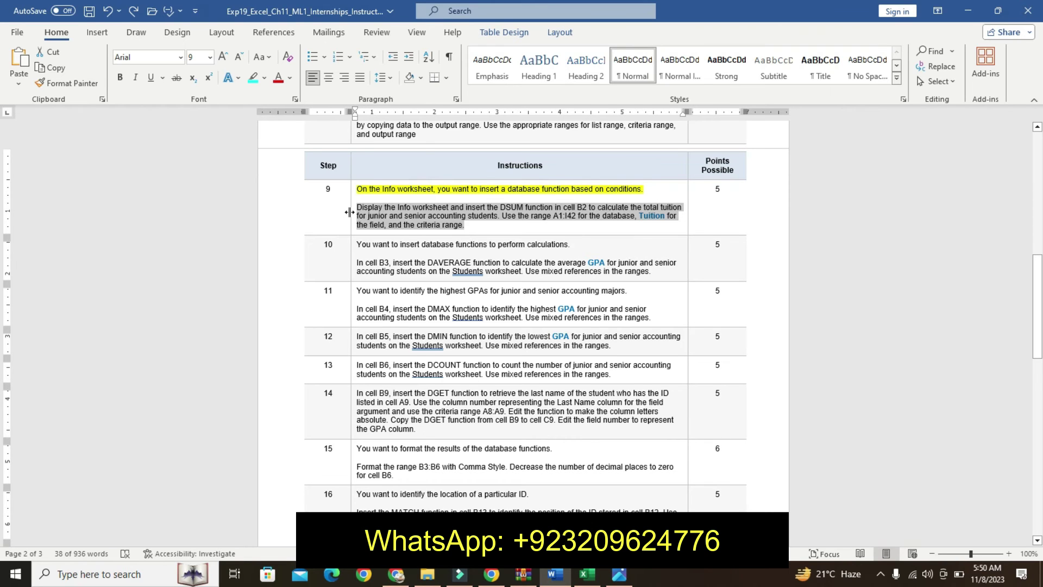
pyautogui.press('super')
pyautogui.click(440, 215)
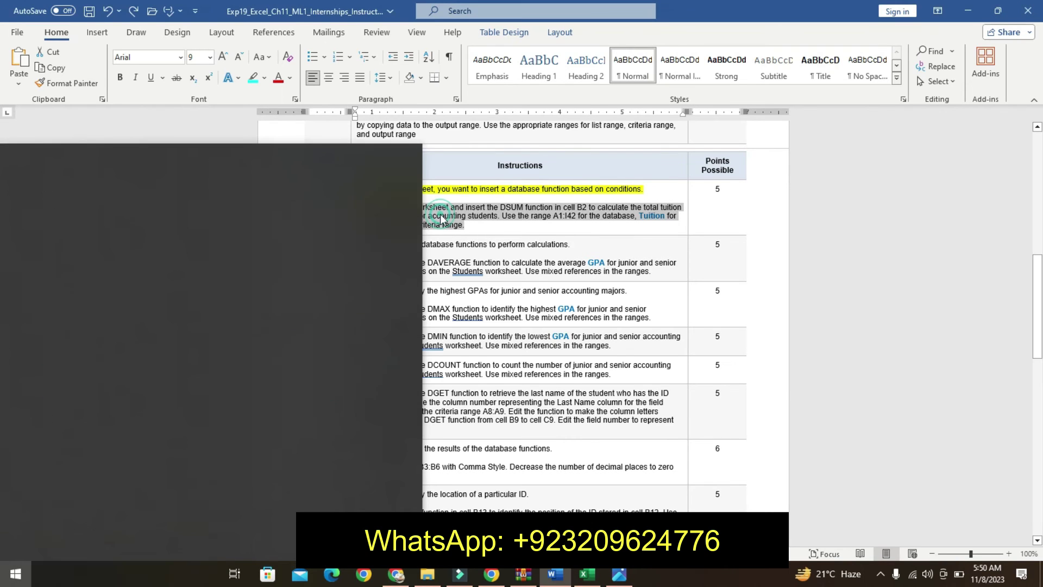
pyautogui.hotkey('ctrl', 'z')
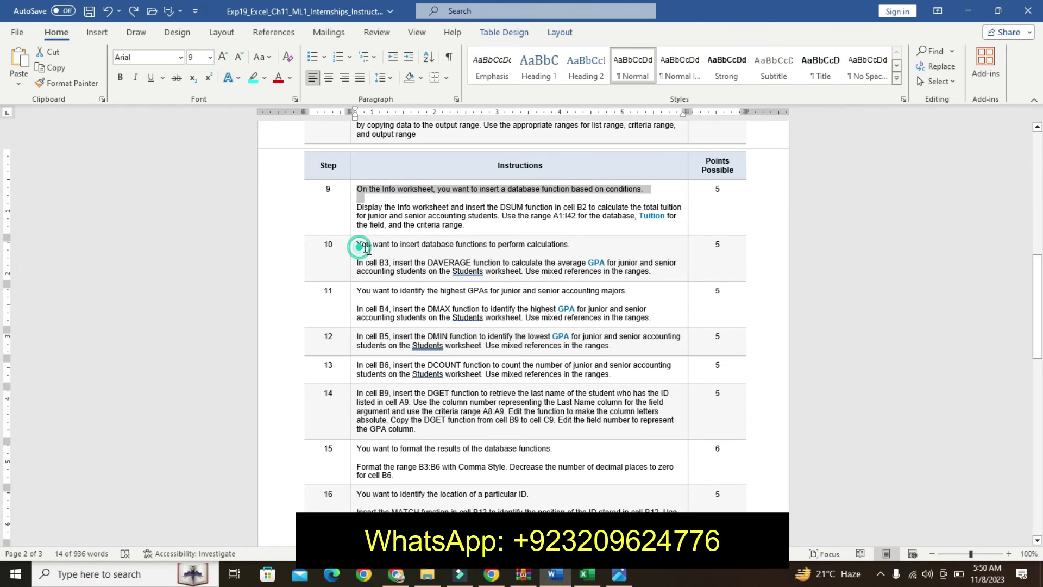
# Highlight step 10's first line in yellow
pyautogui.click(350, 246)
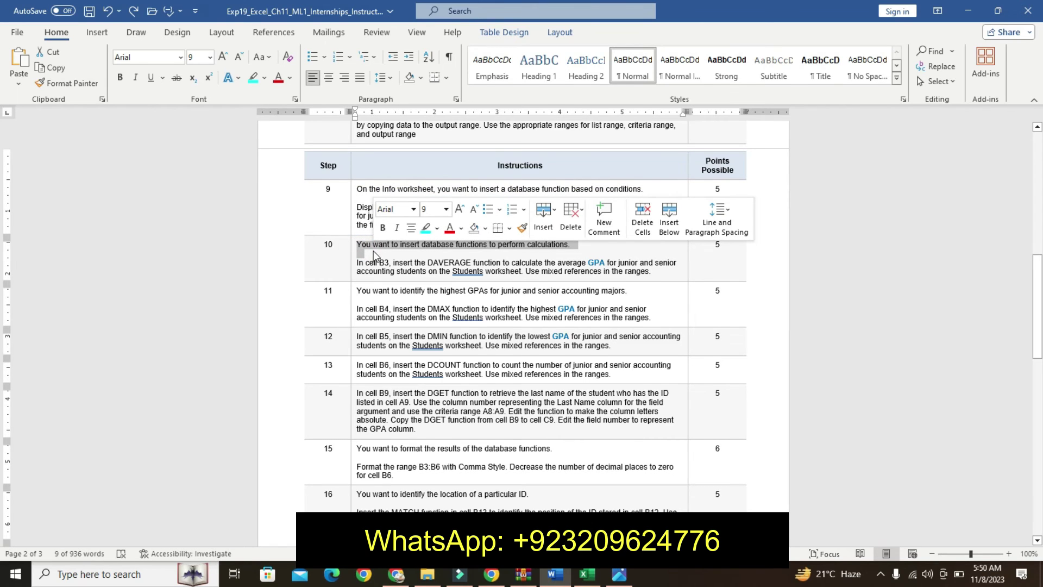
pyautogui.click(438, 229)
pyautogui.click(426, 252)
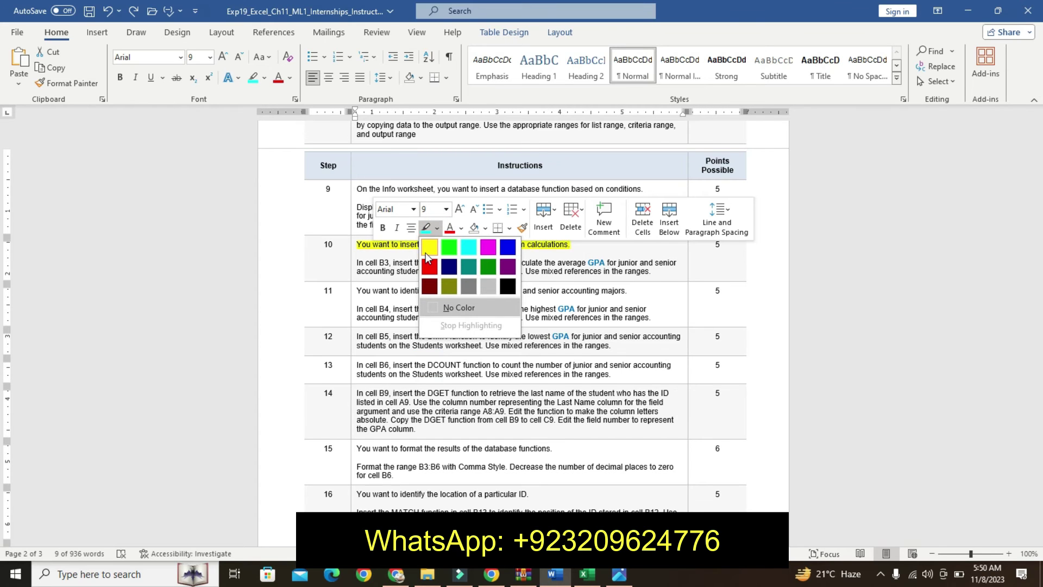
# Make step 10's instruction text 11 pt, bold, with turquoise highlight
pyautogui.moveTo(357, 263); pyautogui.dragTo(676, 275)
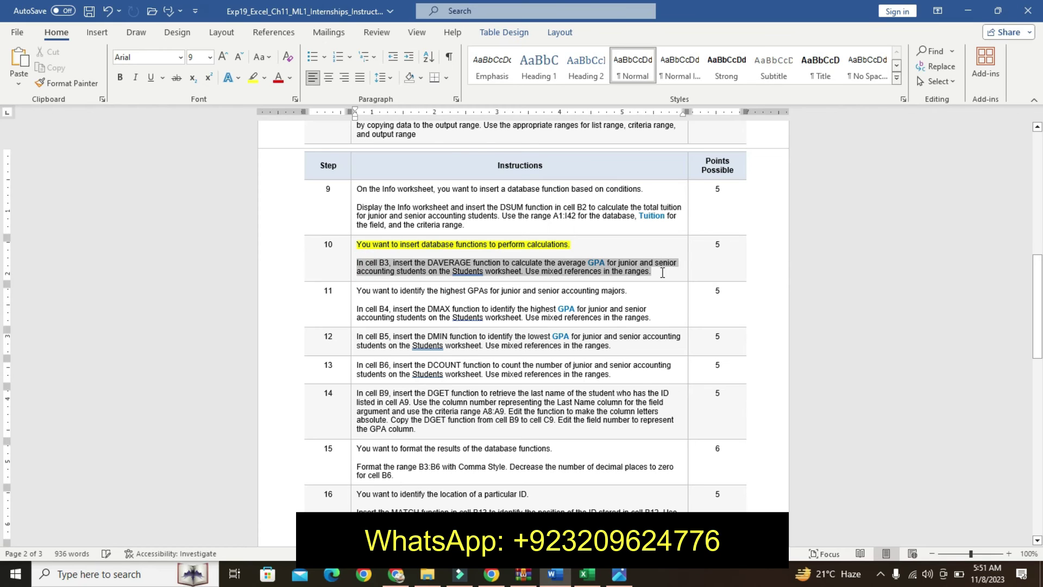
pyautogui.click(733, 231)
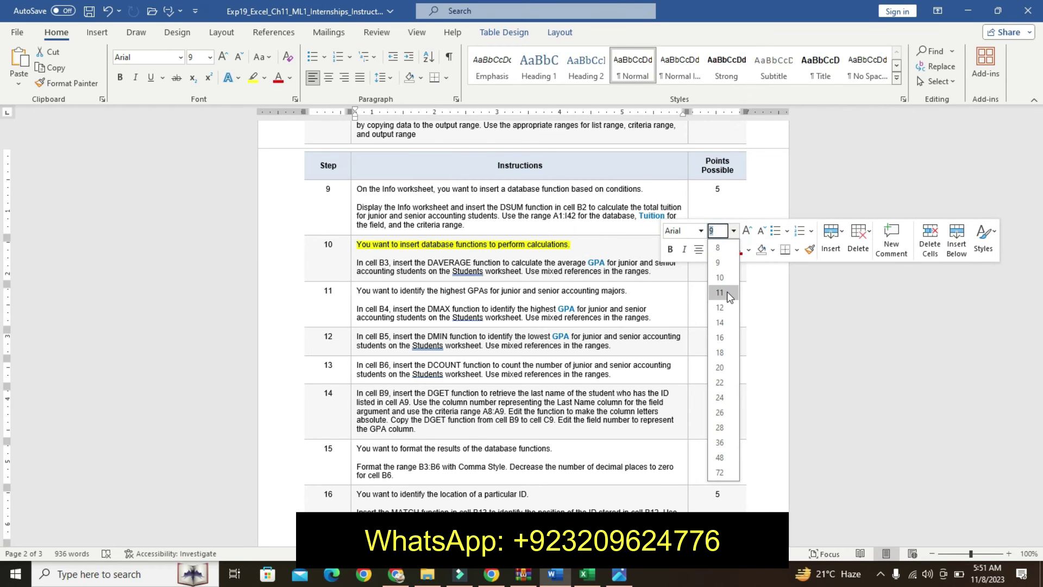
pyautogui.click(725, 292)
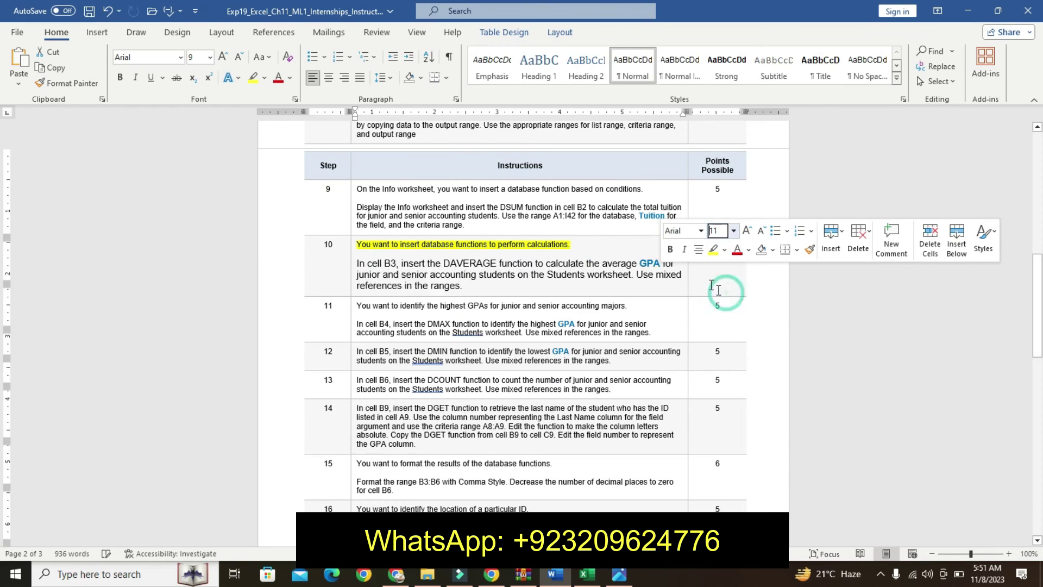
pyautogui.click(673, 253)
pyautogui.click(725, 249)
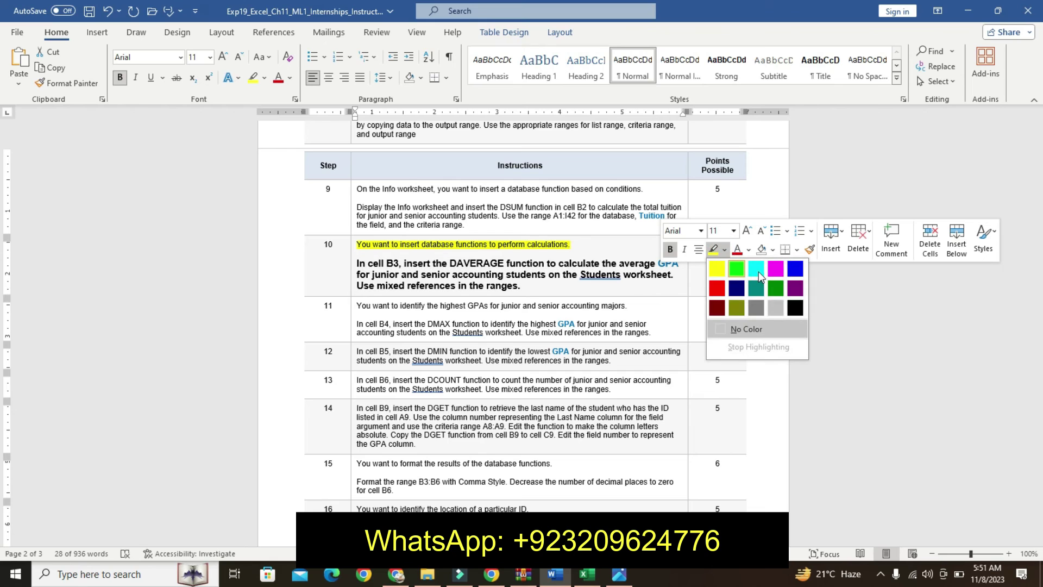
pyautogui.click(758, 274)
pyautogui.click(450, 286)
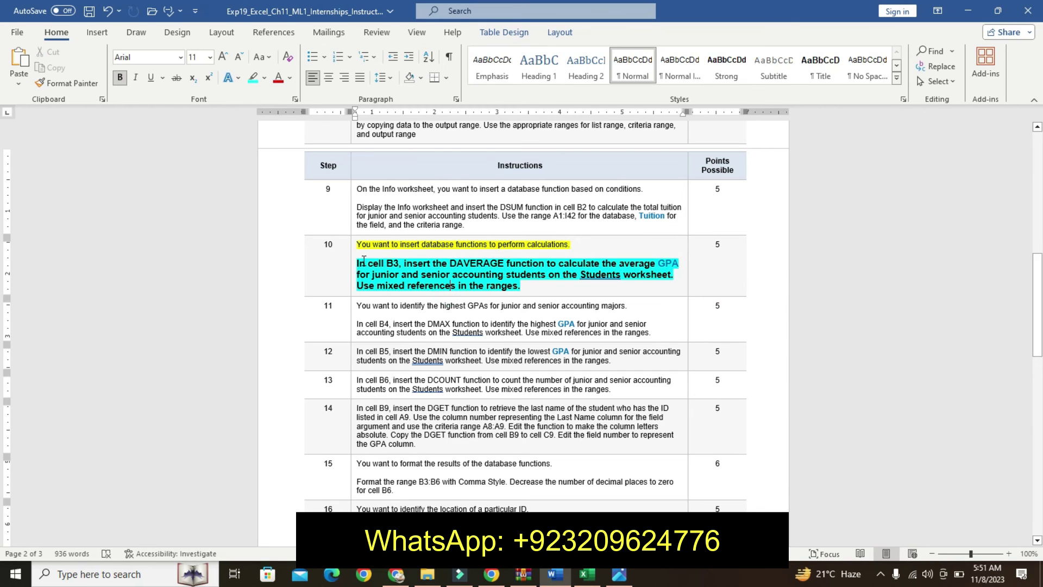
pyautogui.moveTo(364, 262); pyautogui.dragTo(521, 286)
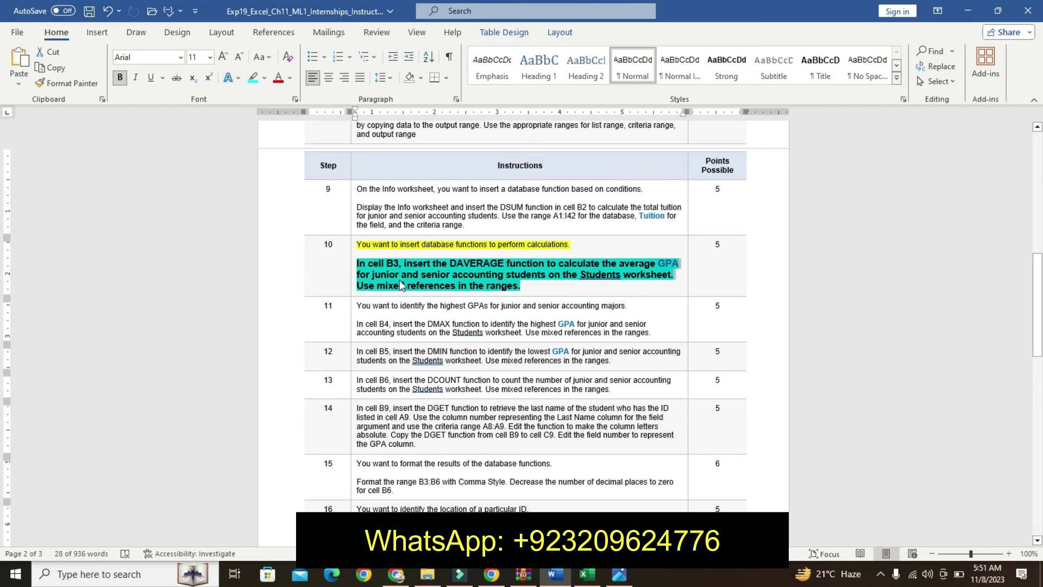
pyautogui.click(587, 574)
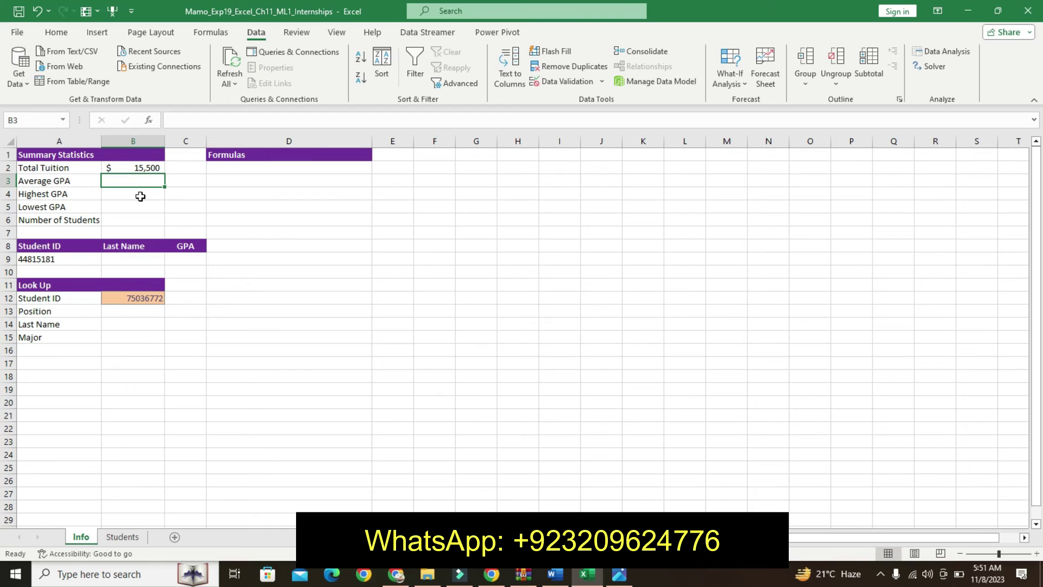
# In B3, start =DAVERAGE with Students!A1:I42 as the database range
pyautogui.write('=')
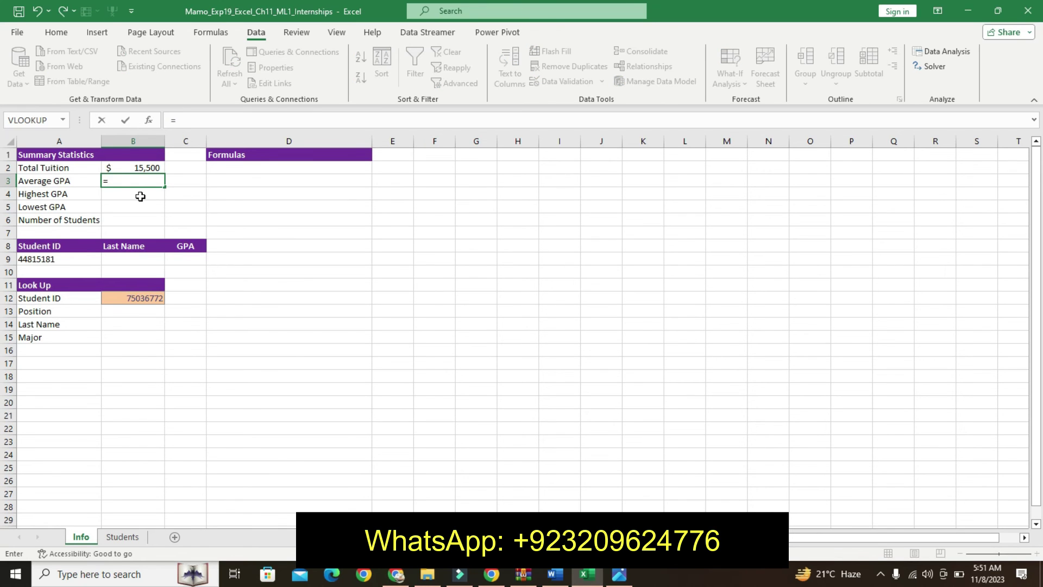
pyautogui.write('da')
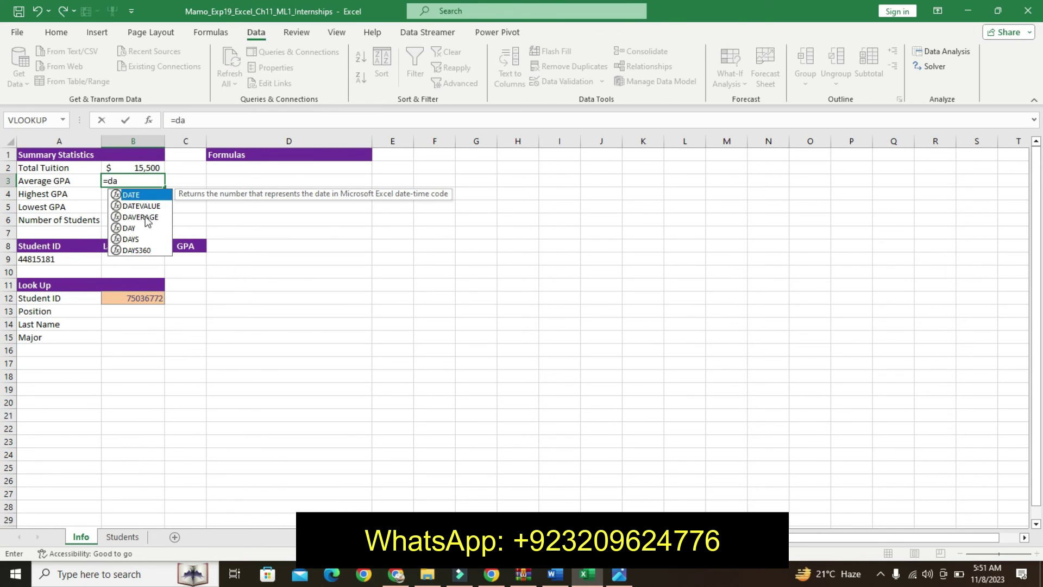
pyautogui.doubleClick(146, 218)
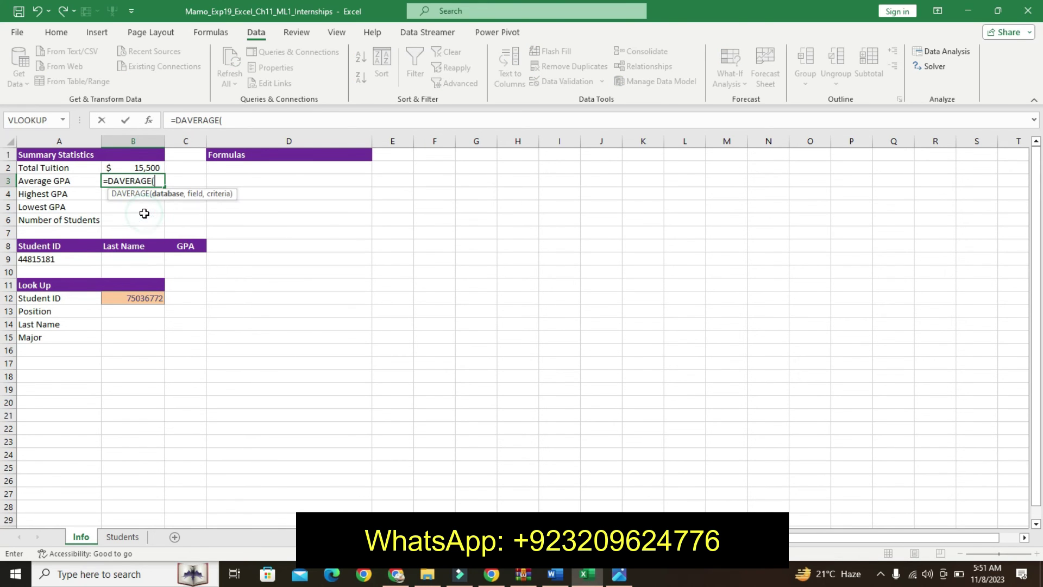
pyautogui.click(122, 537)
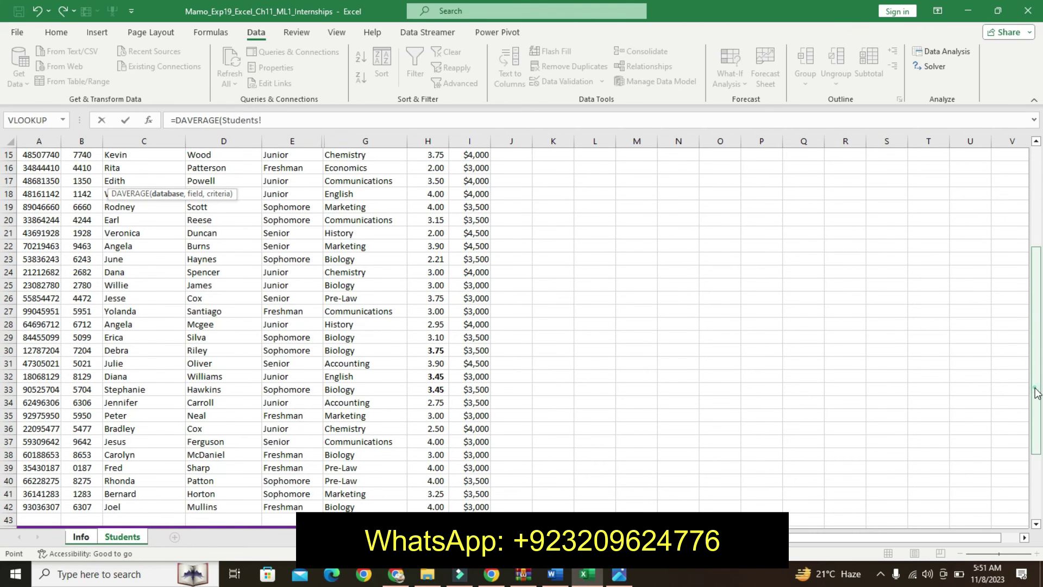
pyautogui.moveTo(1036, 390); pyautogui.dragTo(979, 240)
pyautogui.moveTo(38, 155)
pyautogui.mouseDown()
pyautogui.moveTo(215, 339)
pyautogui.moveTo(478, 514)
pyautogui.mouseUp()
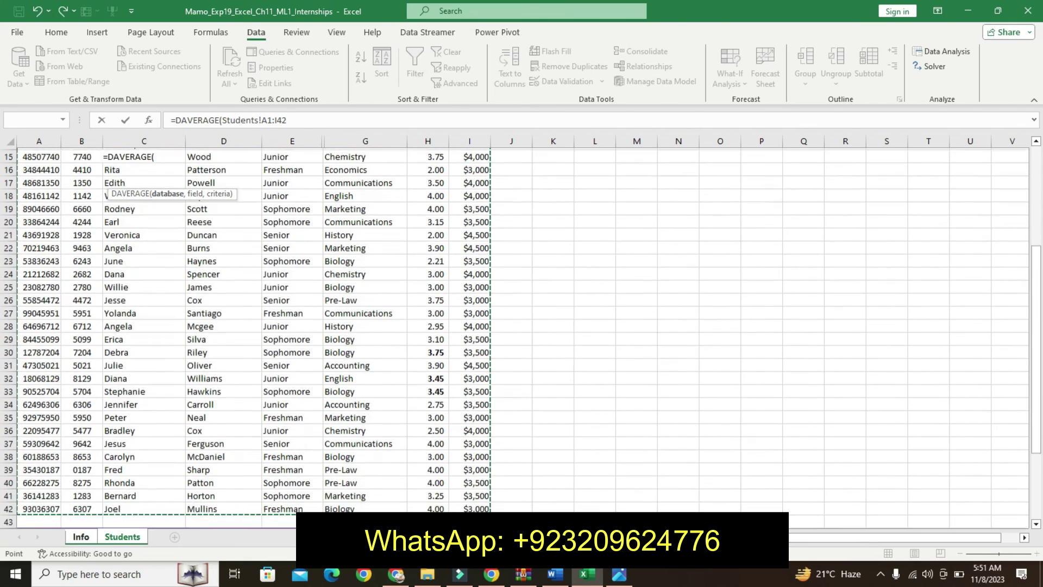
pyautogui.moveTo(478, 513)
pyautogui.mouseDown()
pyautogui.moveTo(478, 477)
pyautogui.moveTo(478, 492)
pyautogui.mouseUp()
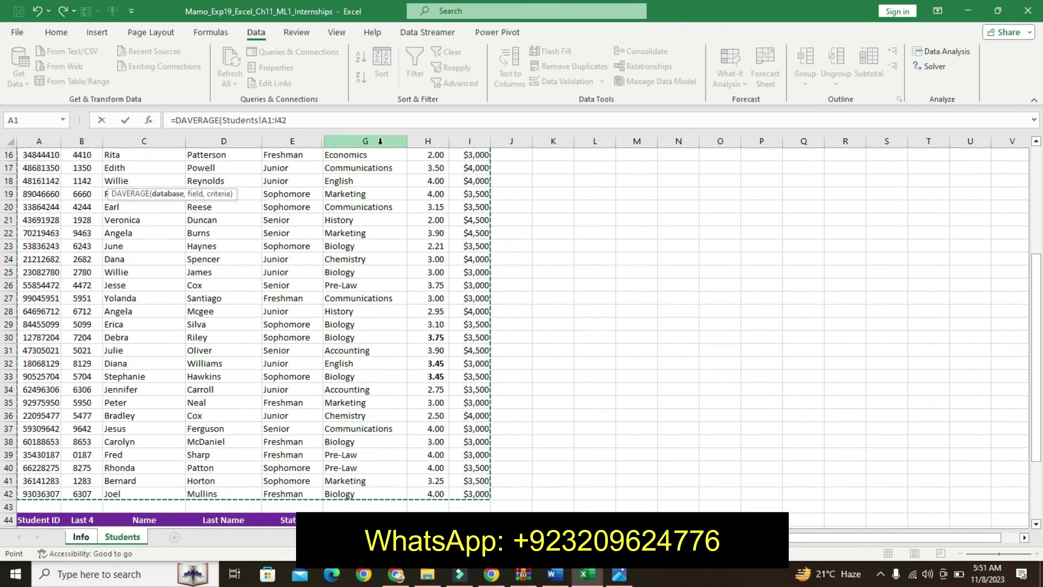
pyautogui.click(322, 126)
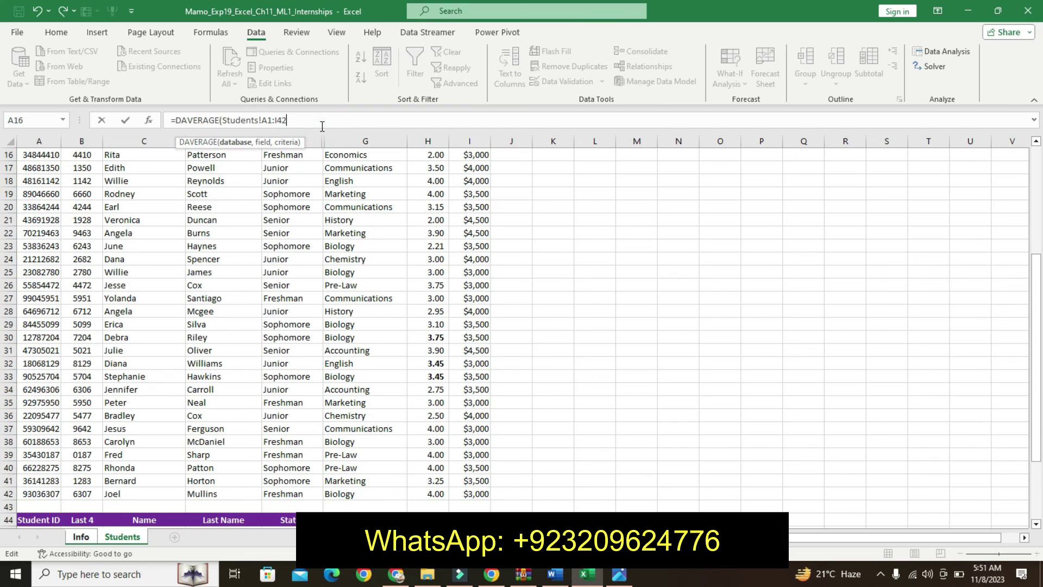
# Add "GPA" as the field and Students!Criteria as the criteria, then commit the formula
pyautogui.write(',"')
pyautogui.write('g')
pyautogui.press('BackSpace')
pyautogui.write('GP')
pyautogui.write('A"')
pyautogui.write(',')
pyautogui.click(124, 538)
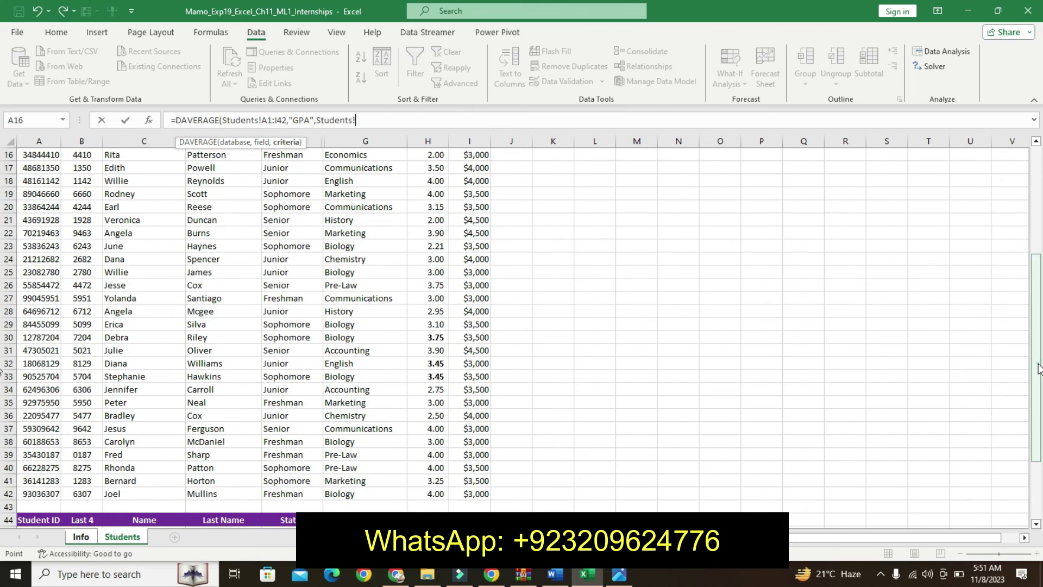
pyautogui.scroll(5, 1036, 359)
pyautogui.click(1022, 217)
pyautogui.moveTo(1022, 218)
pyautogui.mouseDown()
pyautogui.moveTo(1016, 285)
pyautogui.moveTo(1037, 371)
pyautogui.moveTo(1024, 473)
pyautogui.mouseUp()
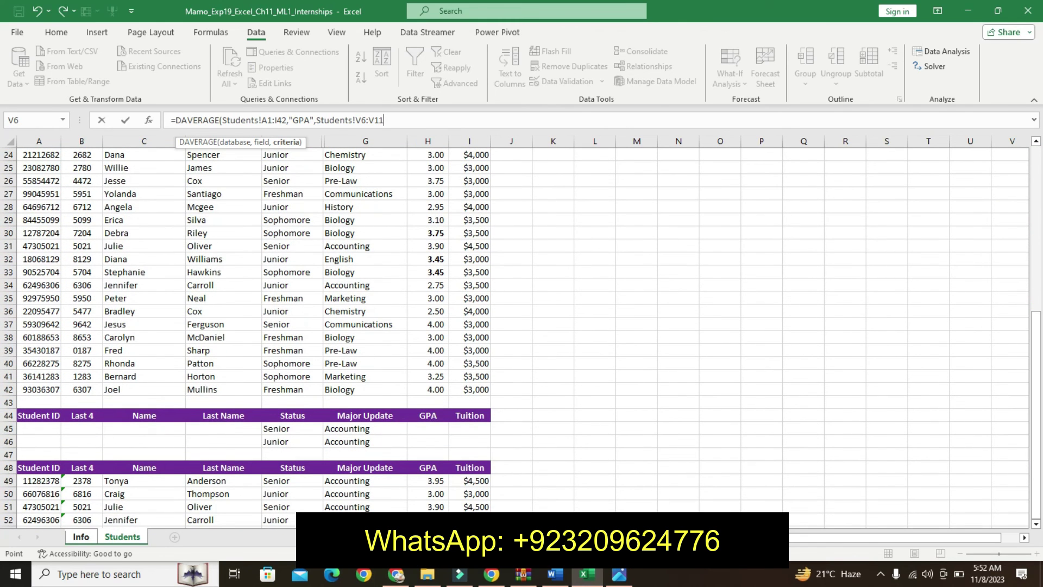
pyautogui.moveTo(42, 468)
pyautogui.mouseDown()
pyautogui.moveTo(348, 450)
pyautogui.moveTo(359, 417)
pyautogui.mouseUp()
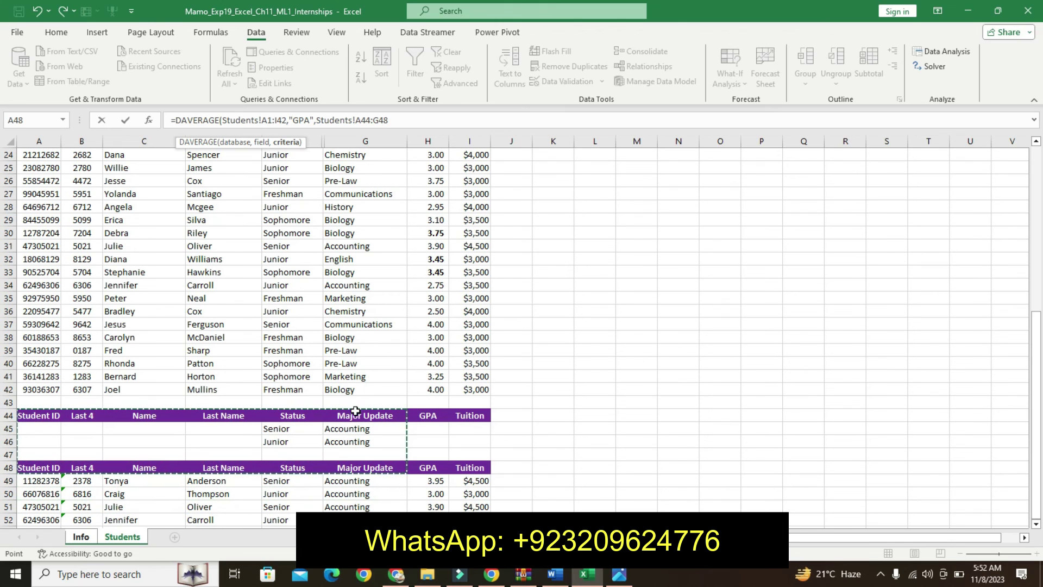
pyautogui.moveTo(246, 430); pyautogui.dragTo(402, 432)
pyautogui.moveTo(355, 121); pyautogui.dragTo(408, 119)
pyautogui.write('Criteria')
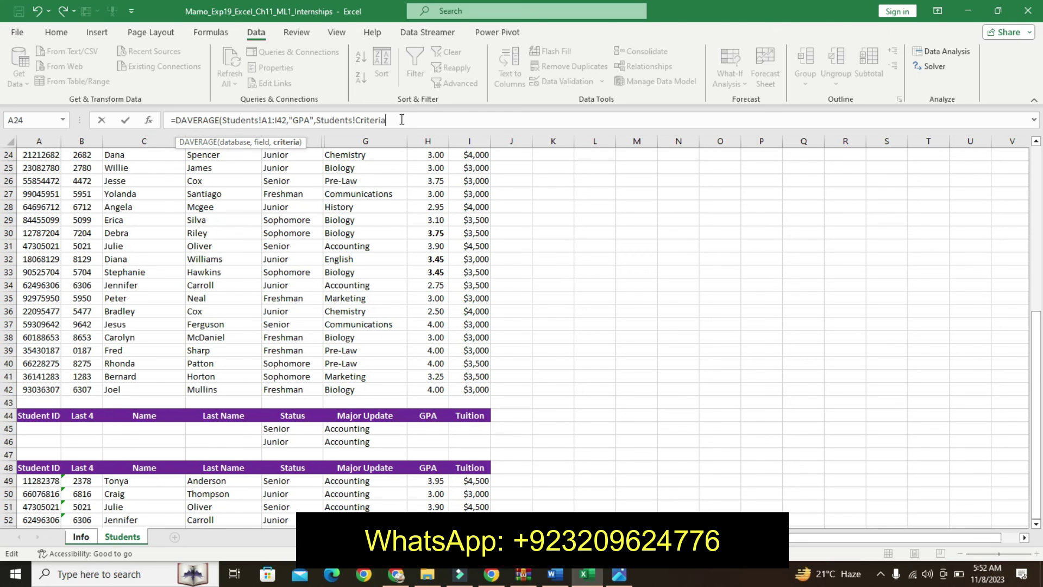
pyautogui.press('Return')
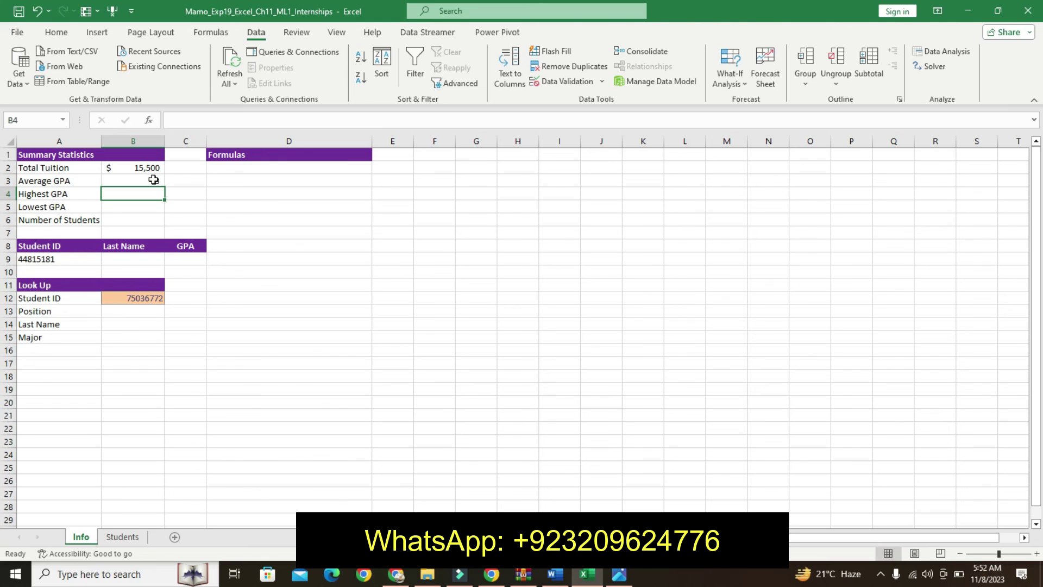
# In Word, undo the bold, 11 pt, turquoise emphasis on step 10's instruction
pyautogui.click(154, 180)
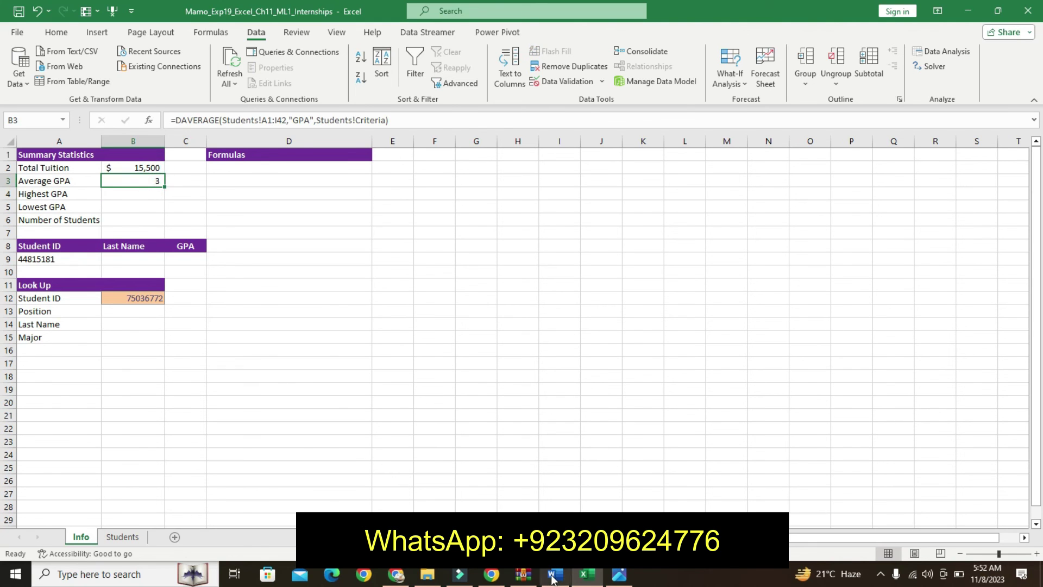
pyautogui.click(555, 574)
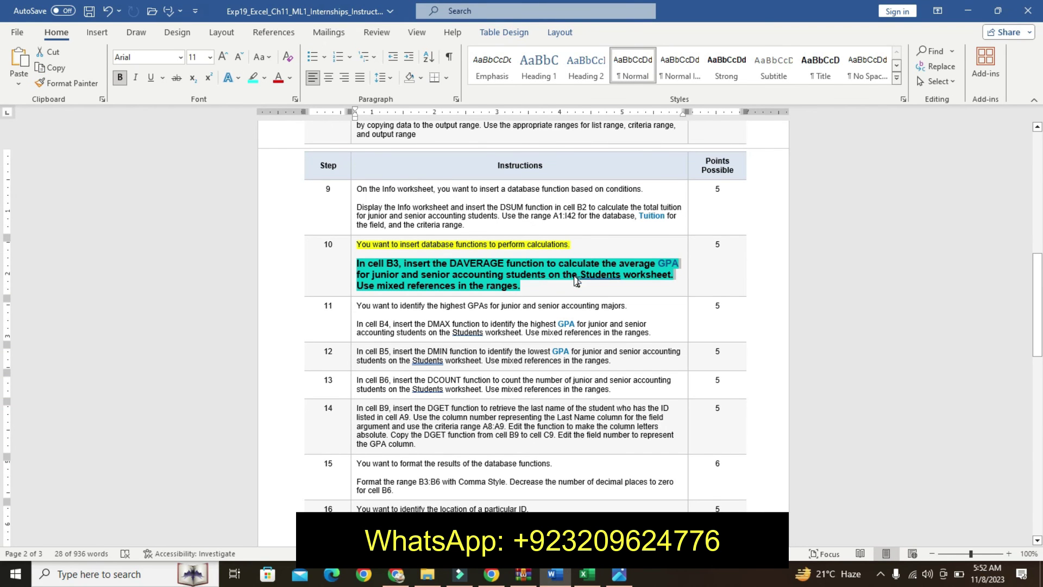
pyautogui.click(426, 272)
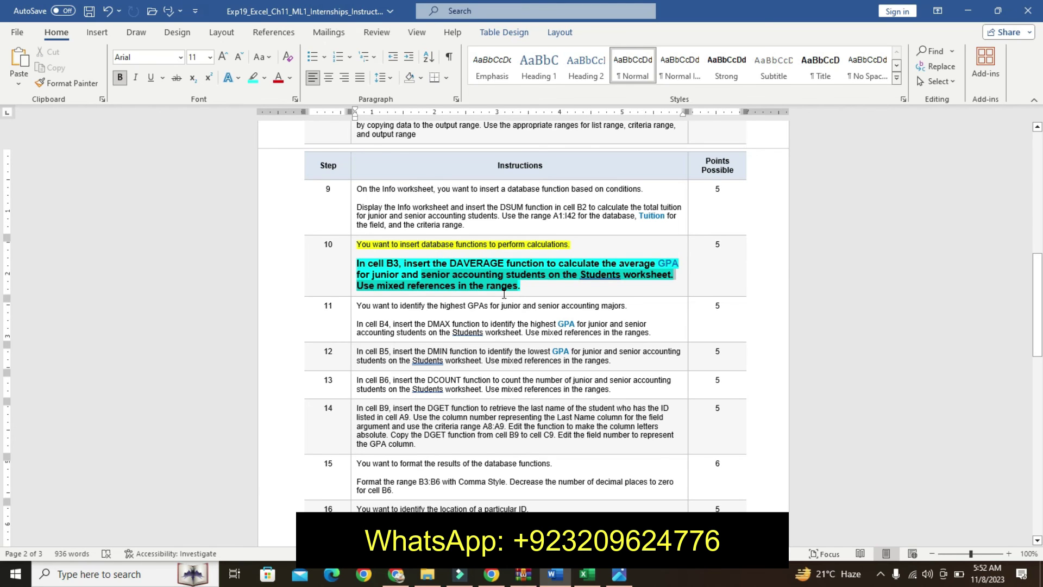
pyautogui.moveTo(369, 263); pyautogui.dragTo(523, 276)
pyautogui.hotkey('ctrl', 'z')
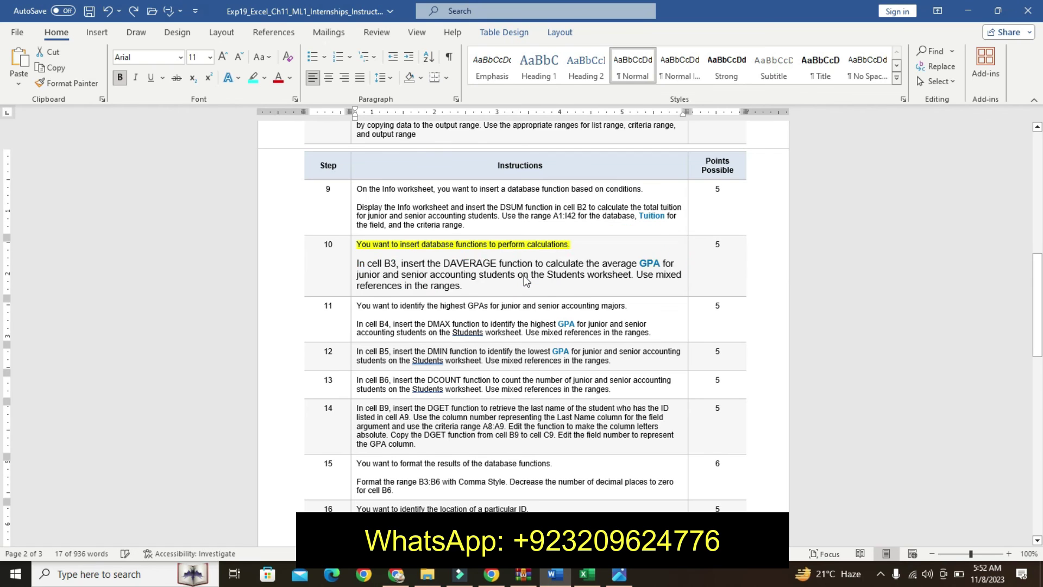
pyautogui.hotkey('ctrl', 'z')
pyautogui.hotkey('ctrl', 'z')
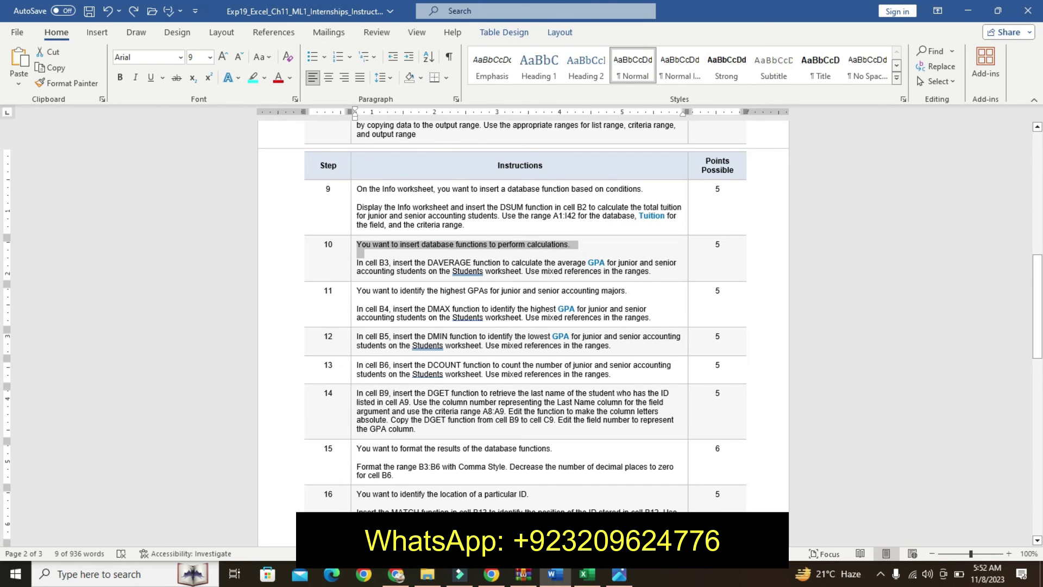
# Increase B3's decimal places twice so the average GPA reads 3.40
pyautogui.click(587, 574)
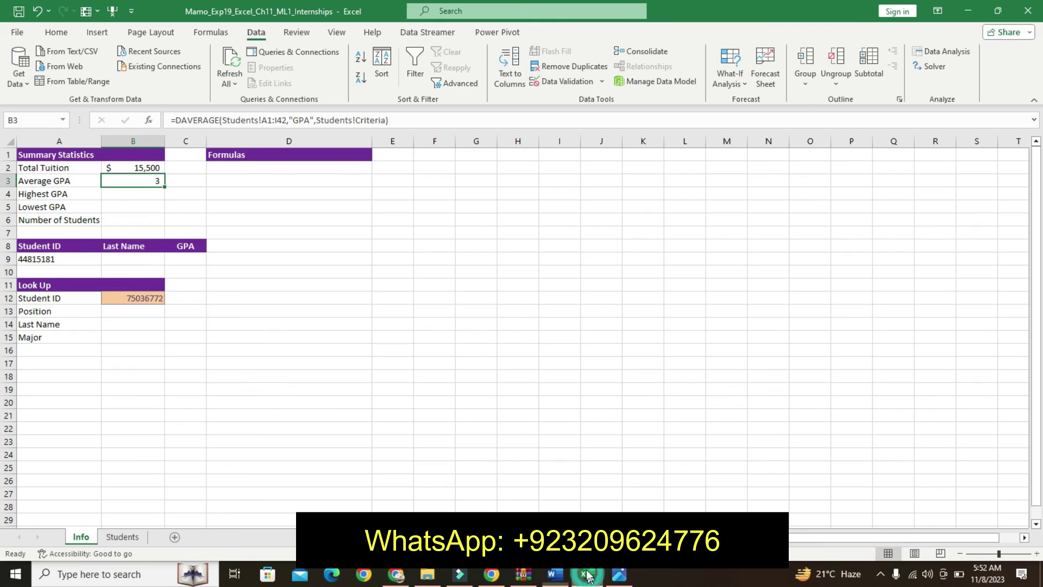
pyautogui.click(56, 33)
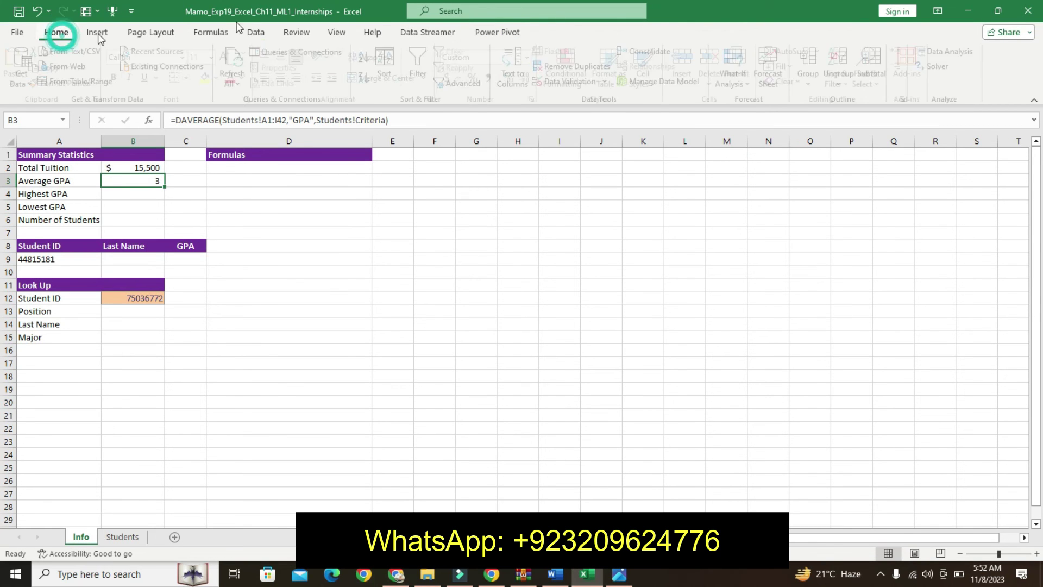
pyautogui.click(516, 77)
pyautogui.click(515, 77)
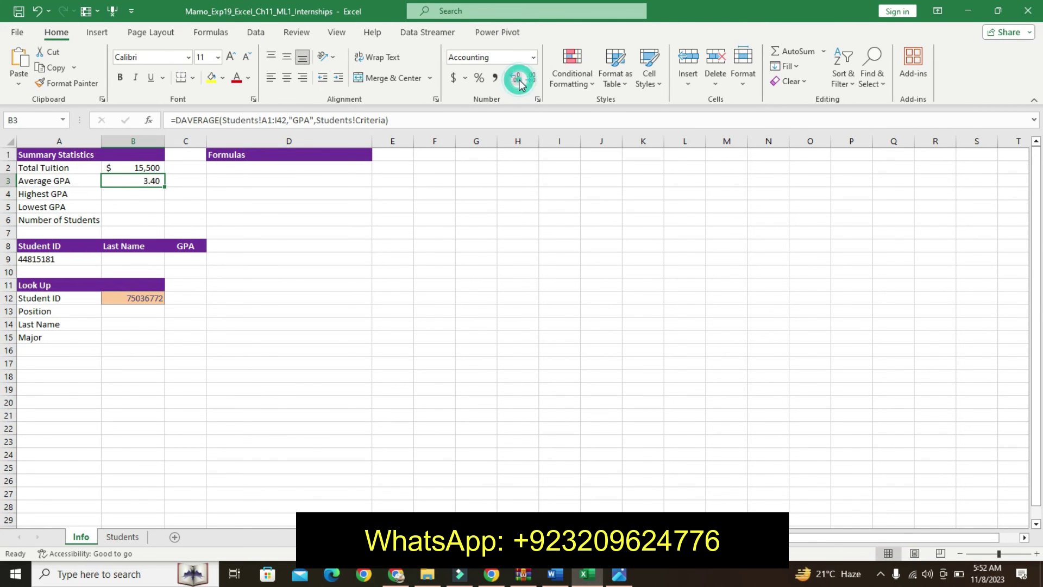
pyautogui.click(554, 574)
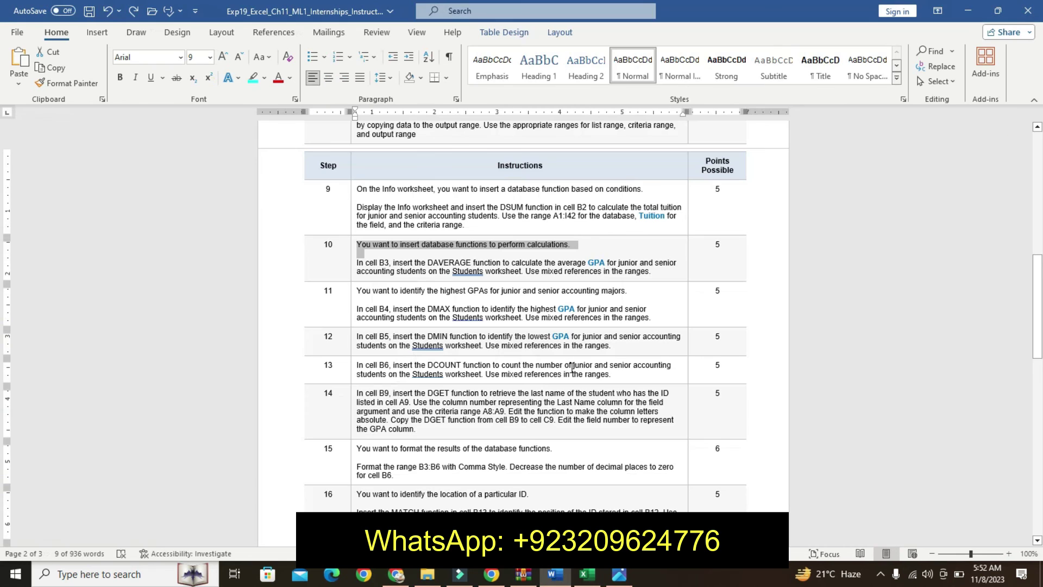
# Deselect step 10 and scroll Word back up to the Project Description and steps 1–7
pyautogui.click(580, 349)
pyautogui.moveTo(1037, 332)
pyautogui.mouseDown()
pyautogui.moveTo(1038, 391)
pyautogui.moveTo(984, 267)
pyautogui.moveTo(1008, 162)
pyautogui.mouseUp()
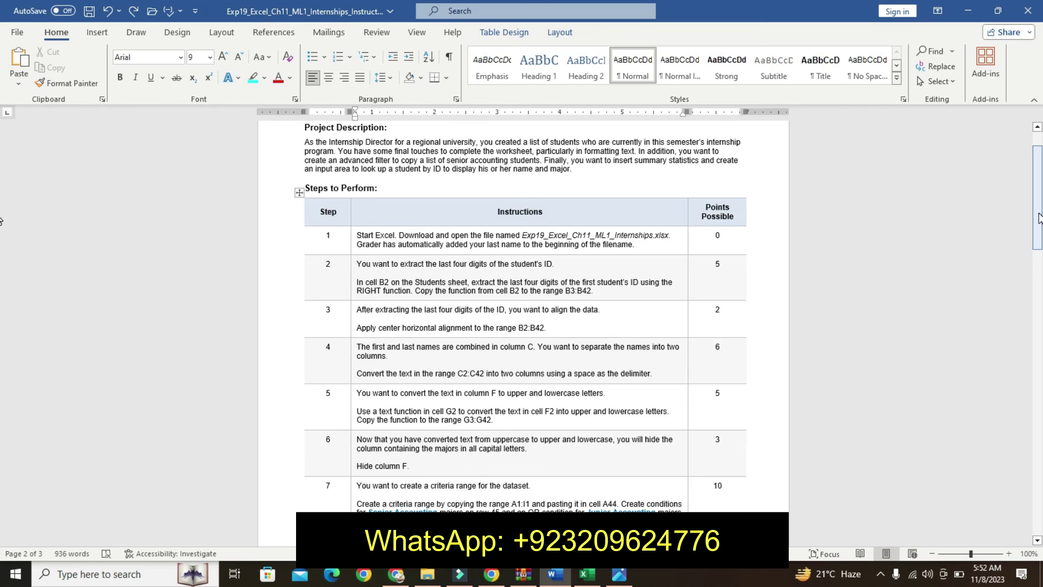
# Show Excel's Students sheet scrolled back to row 1
pyautogui.click(587, 575)
pyautogui.click(517, 454)
pyautogui.click(123, 537)
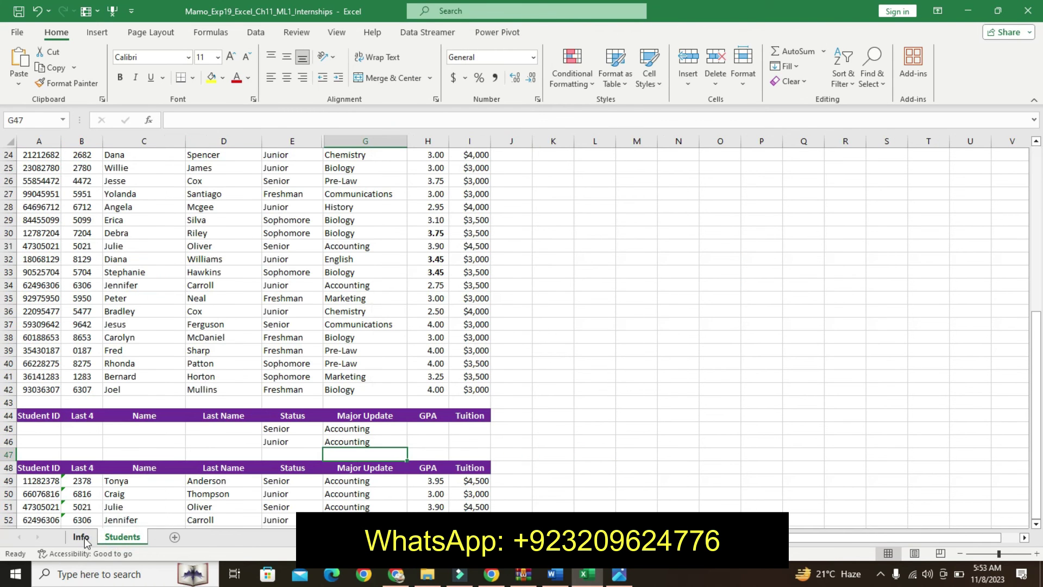
pyautogui.click(621, 364)
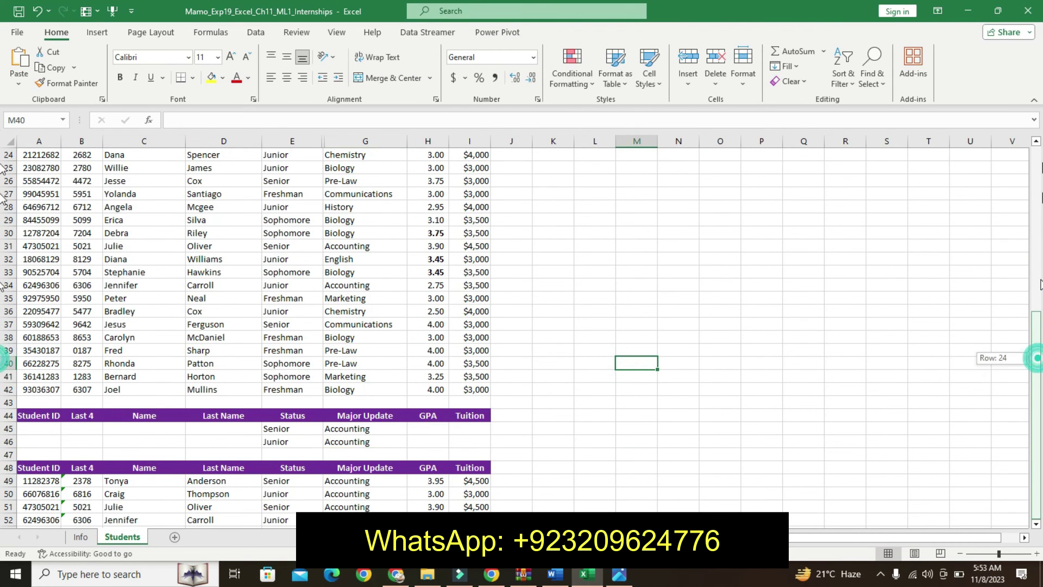
pyautogui.moveTo(1036, 361); pyautogui.dragTo(1036, 195)
pyautogui.click(725, 224)
# Inspect first names, Tuition values and GPA formats in the student list
pyautogui.click(170, 251)
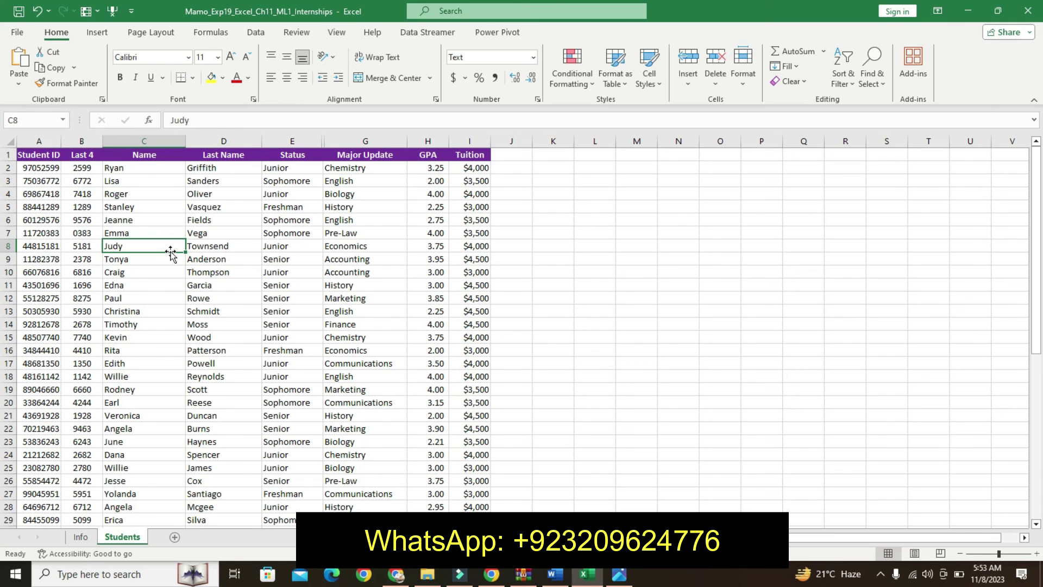
pyautogui.click(166, 220)
pyautogui.click(289, 271)
pyautogui.click(448, 246)
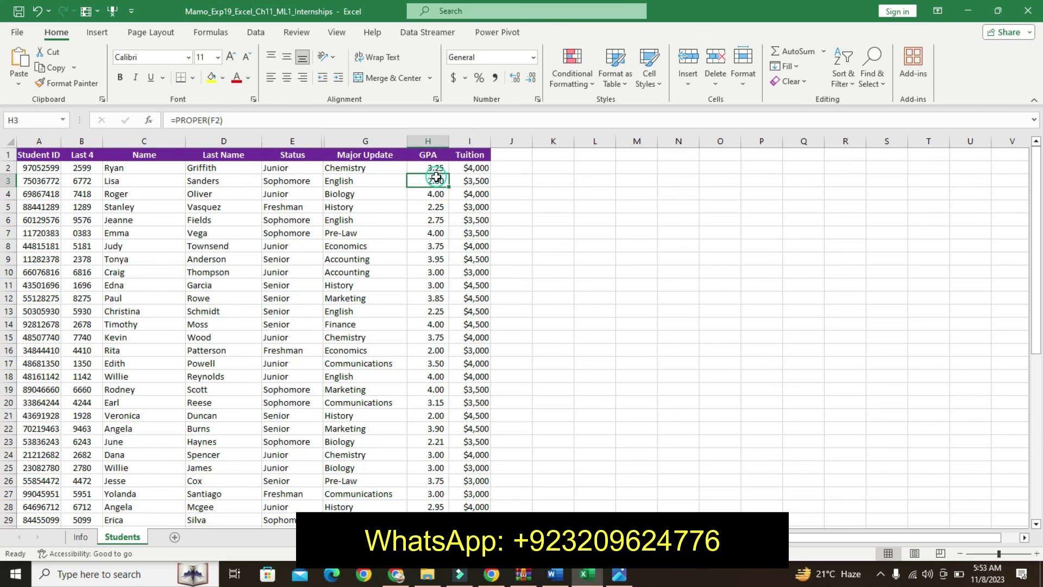
pyautogui.click(430, 167)
pyautogui.click(472, 168)
pyautogui.click(475, 233)
pyautogui.click(144, 196)
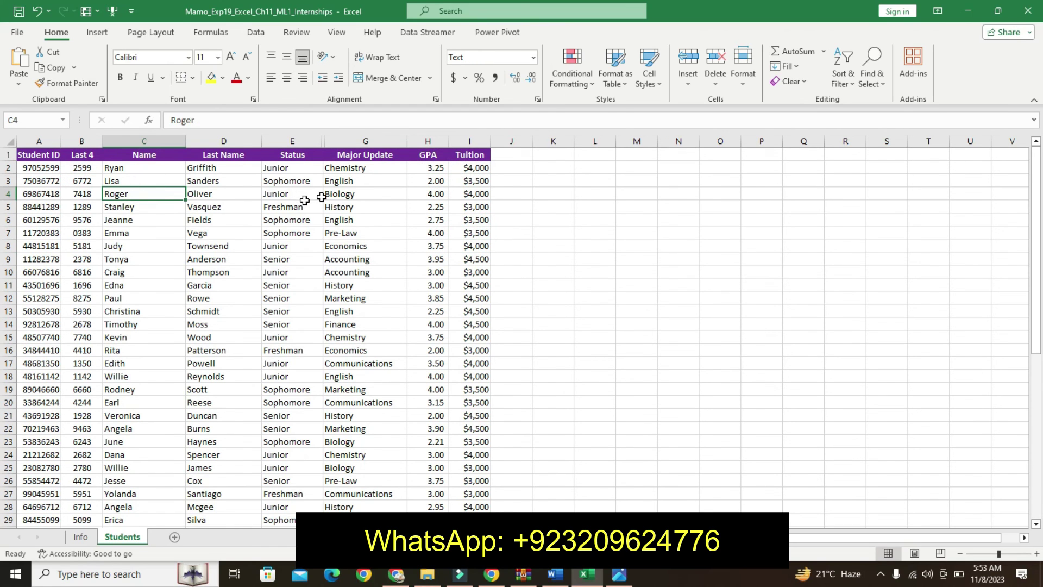
# Check row 2's entries and the Major Update and Last 4 formulas
pyautogui.click(351, 170)
pyautogui.click(140, 179)
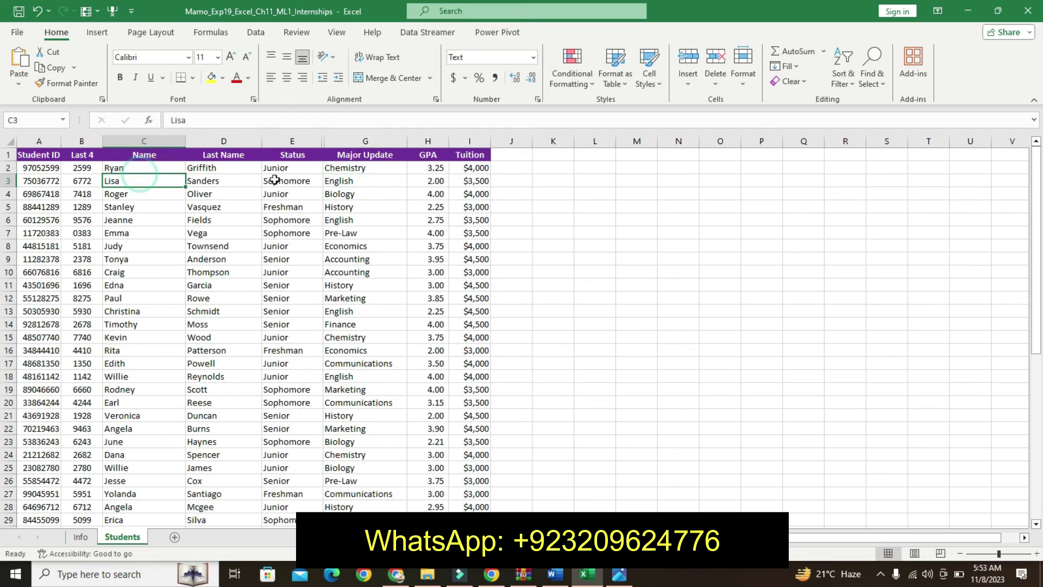
pyautogui.click(343, 165)
pyautogui.click(293, 168)
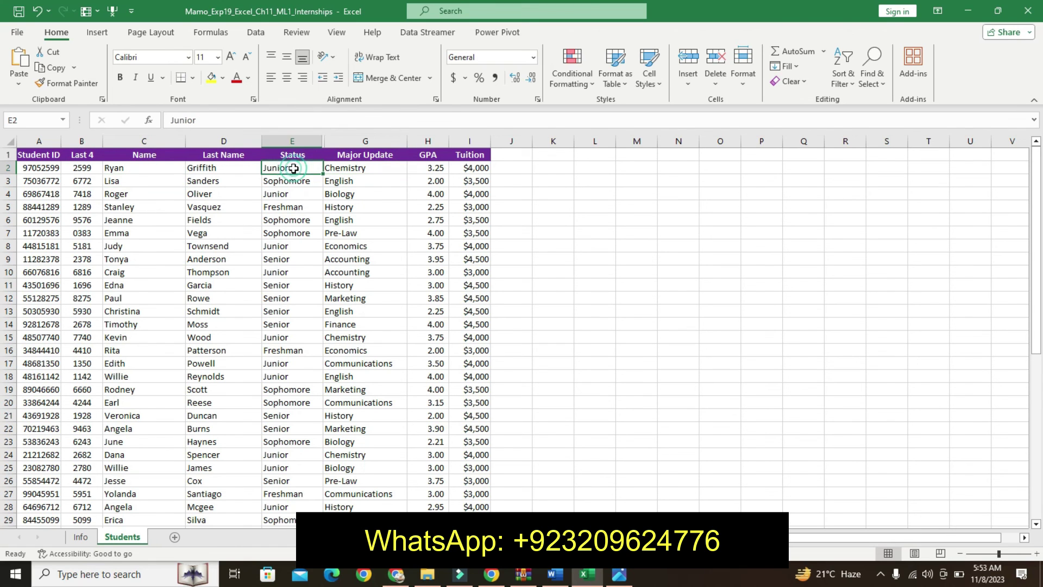
pyautogui.click(214, 166)
pyautogui.click(79, 168)
pyautogui.click(122, 172)
pyautogui.click(82, 206)
pyautogui.click(209, 169)
pyautogui.click(272, 169)
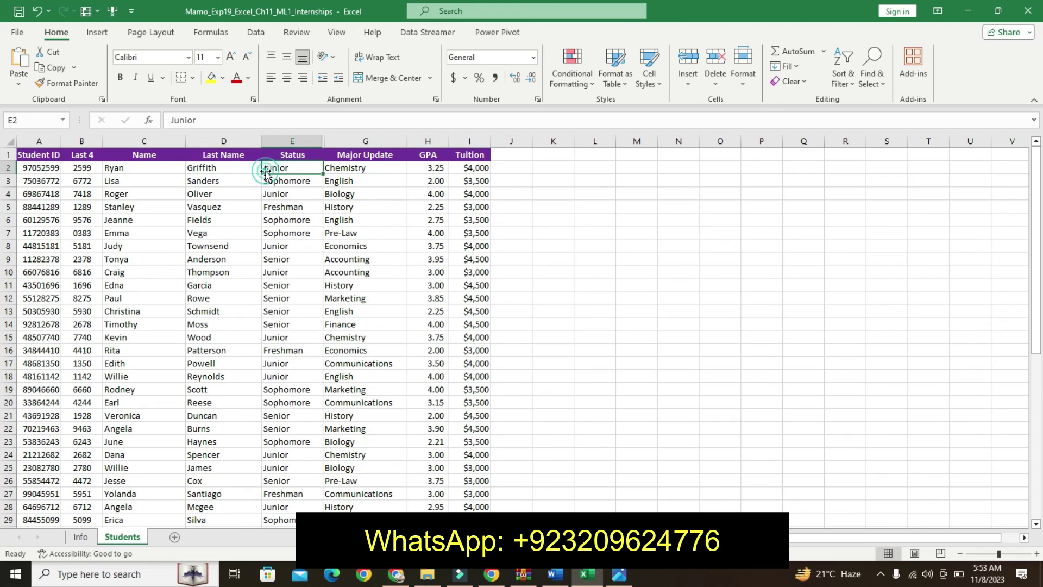